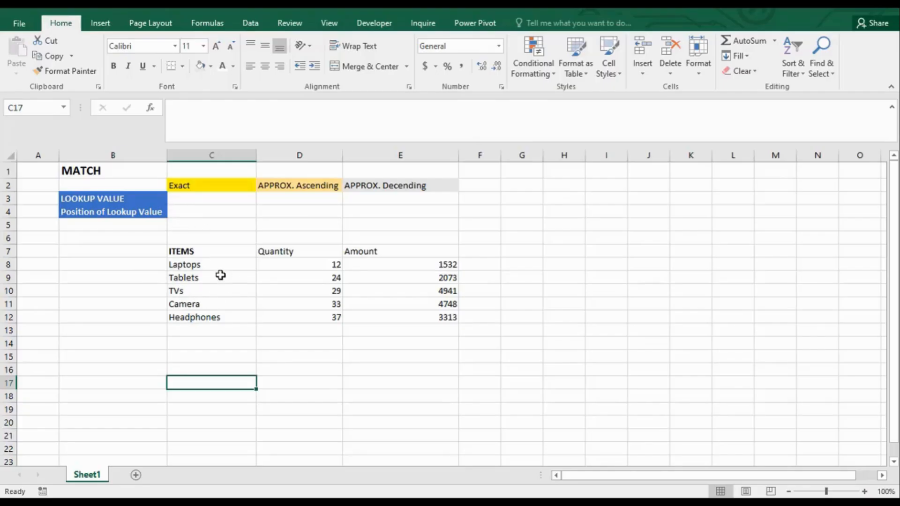
key("Up")
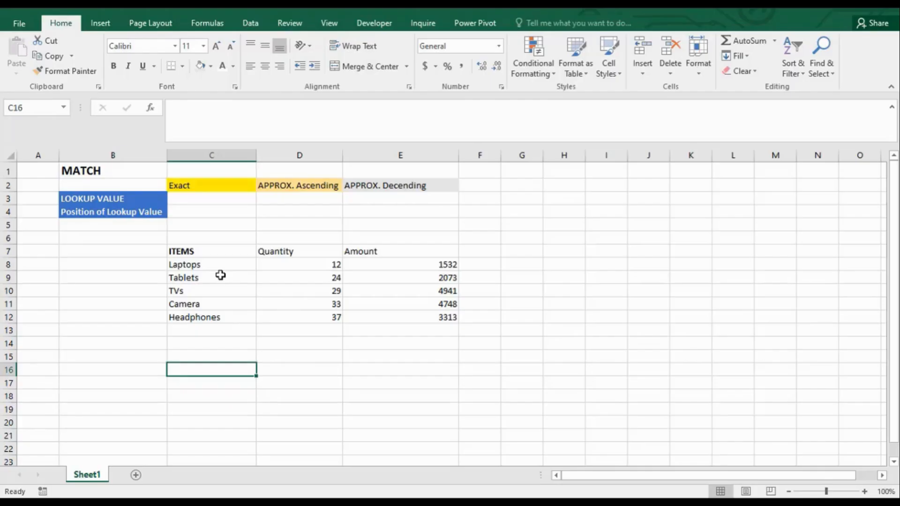
type("=M")
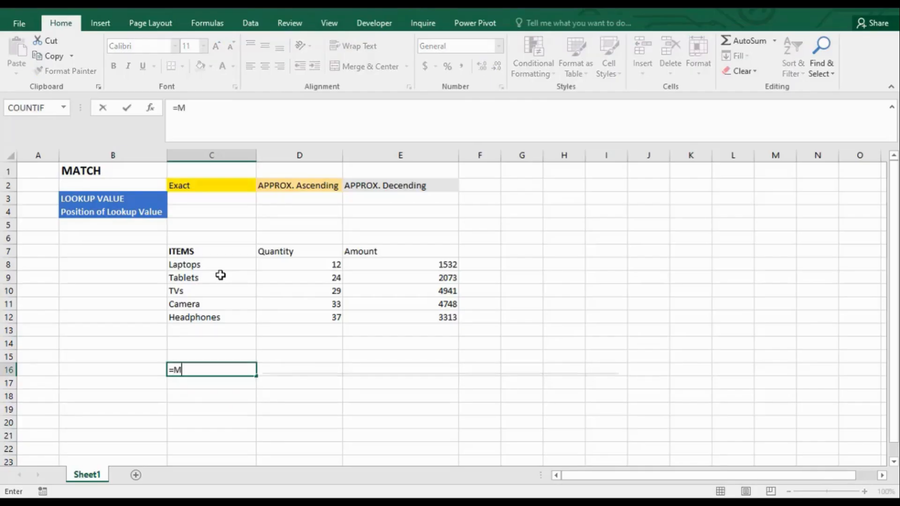
type("ATCCH")
key("BackSpace")
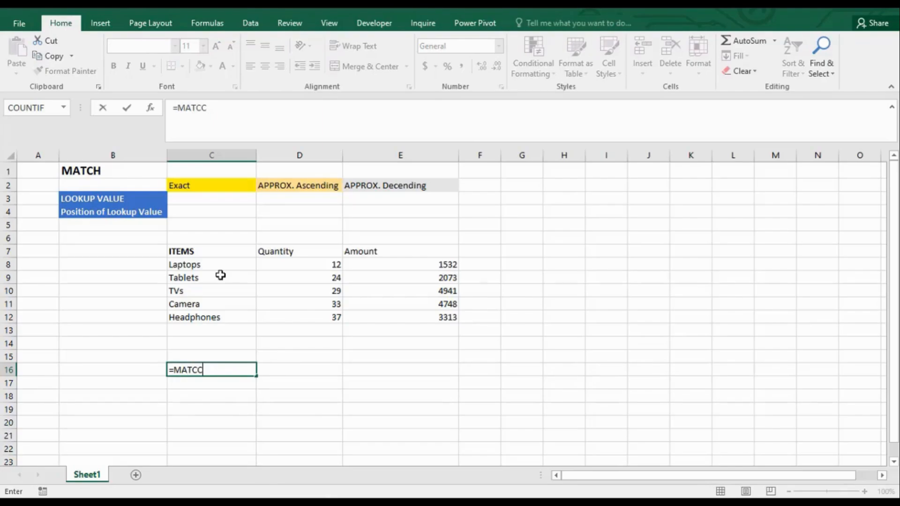
key("BackSpace")
key("Tab")
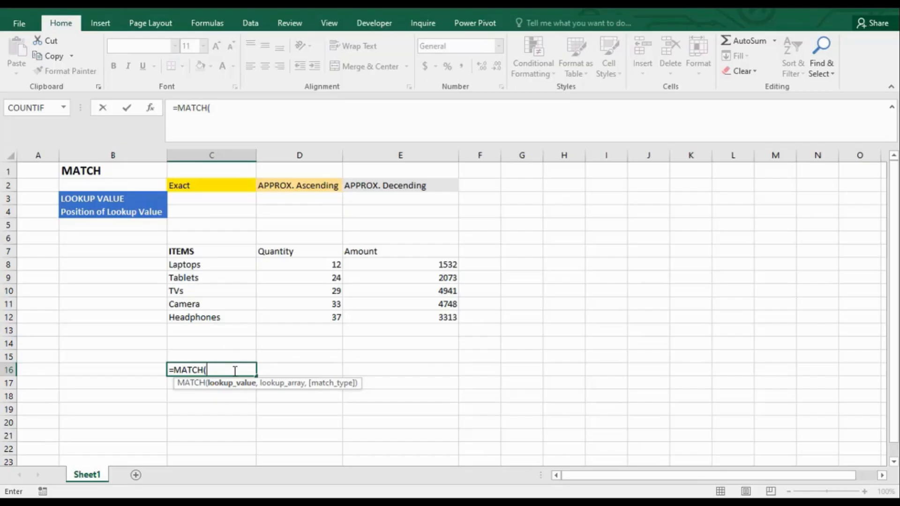
key("BackSpace")
key("Escape")
key("Escape")
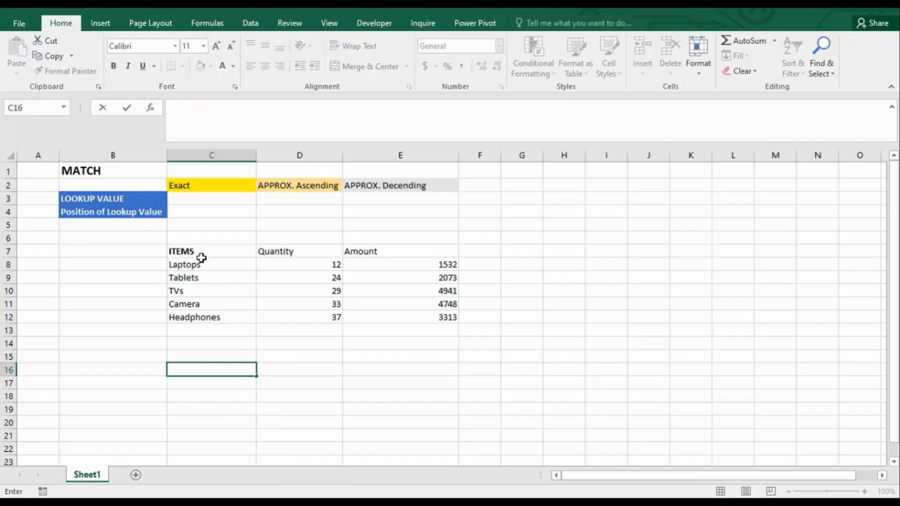
Enter TVs as the lookup value in C3 under the Exact heading.
left_click(183, 210)
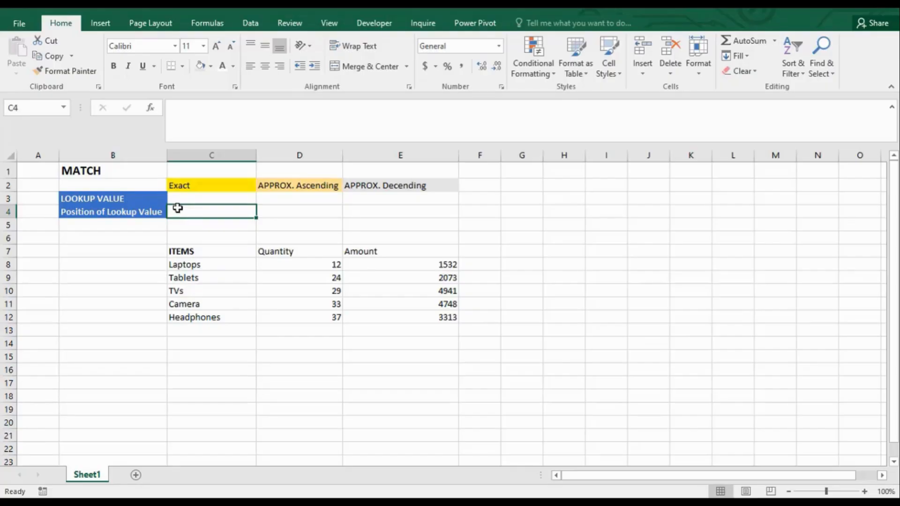
left_click(183, 199)
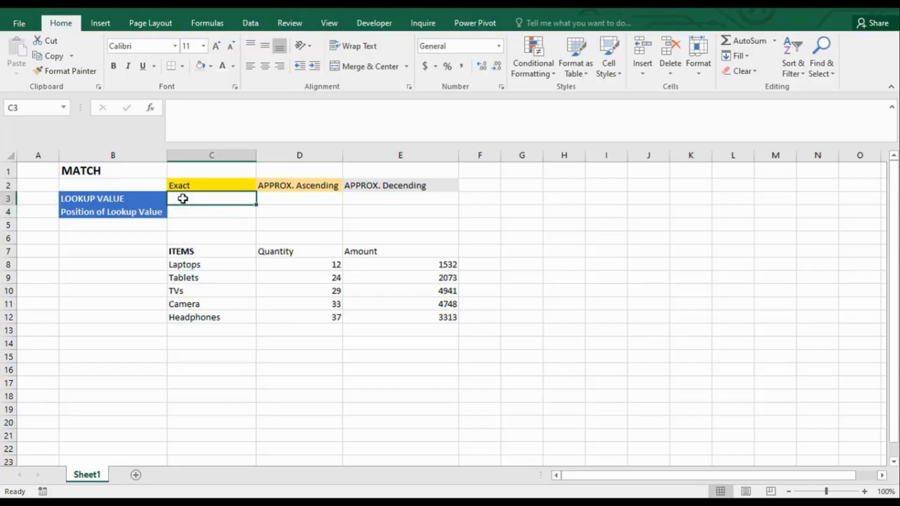
left_click(191, 211)
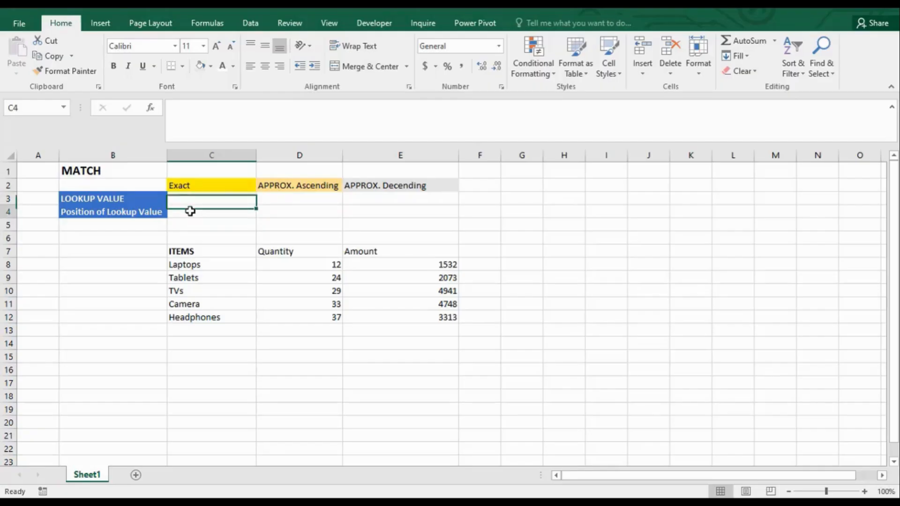
left_click(197, 199)
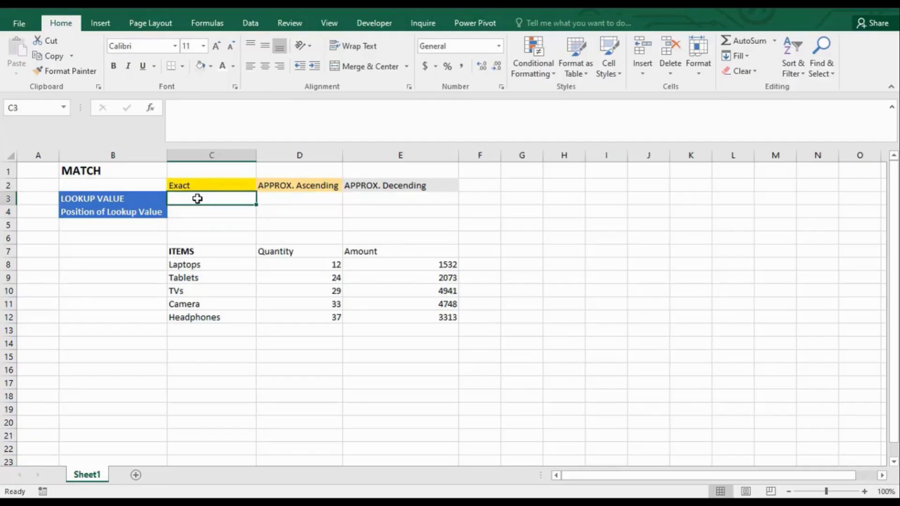
type("tab")
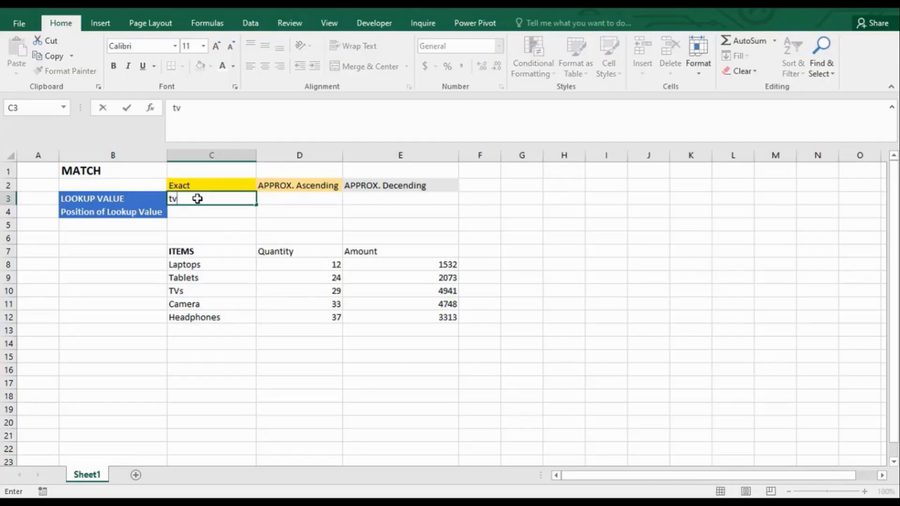
key("BackSpace")
key("BackSpace")
key("BackSpace")
type("TVs")
Enter a MATCH formula in C4 that finds the position of C3 within C8:C12 using exact match (0).
left_click(197, 209)
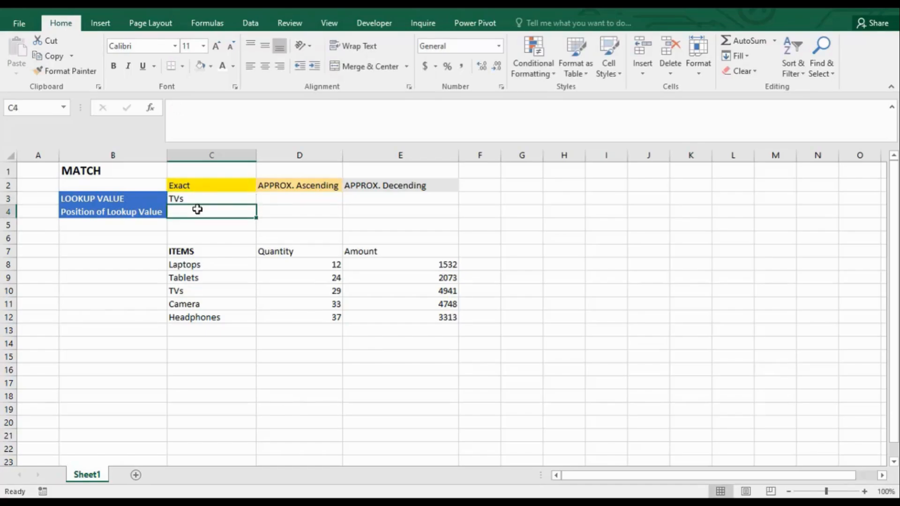
type("=")
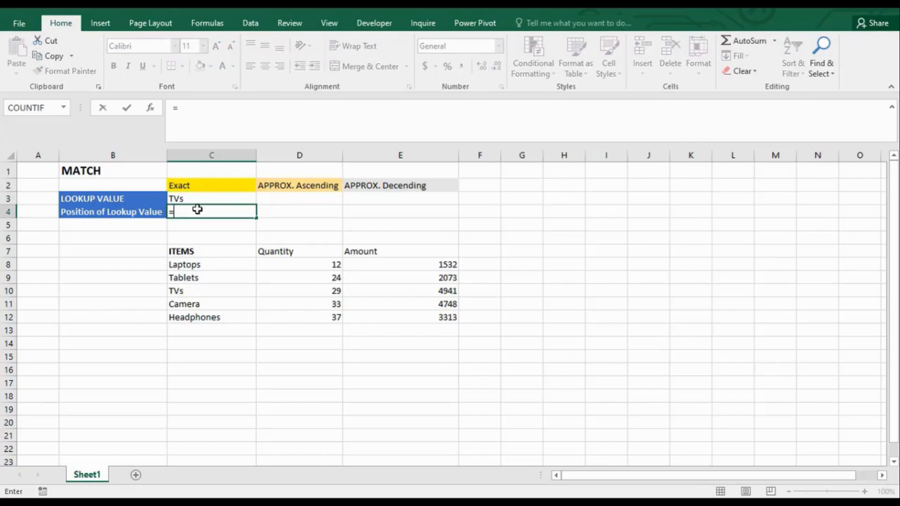
type("match")
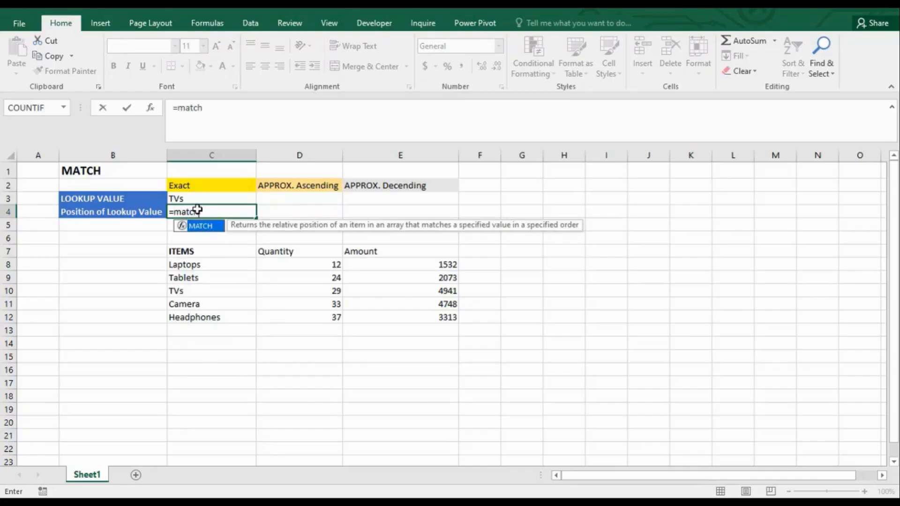
key("Tab")
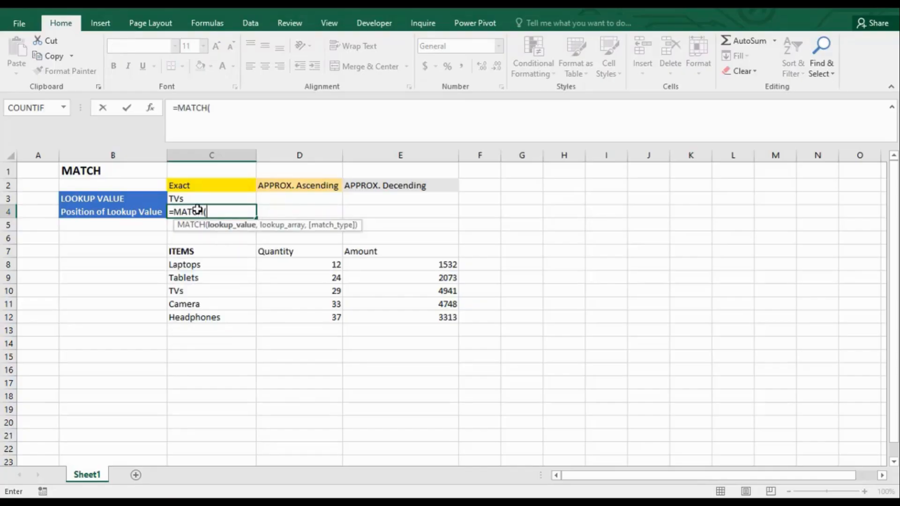
left_click(187, 198)
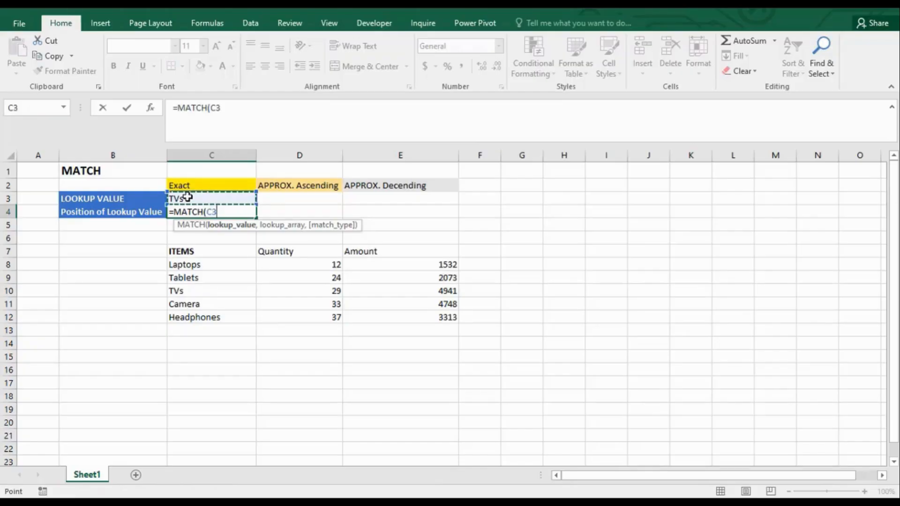
type(",")
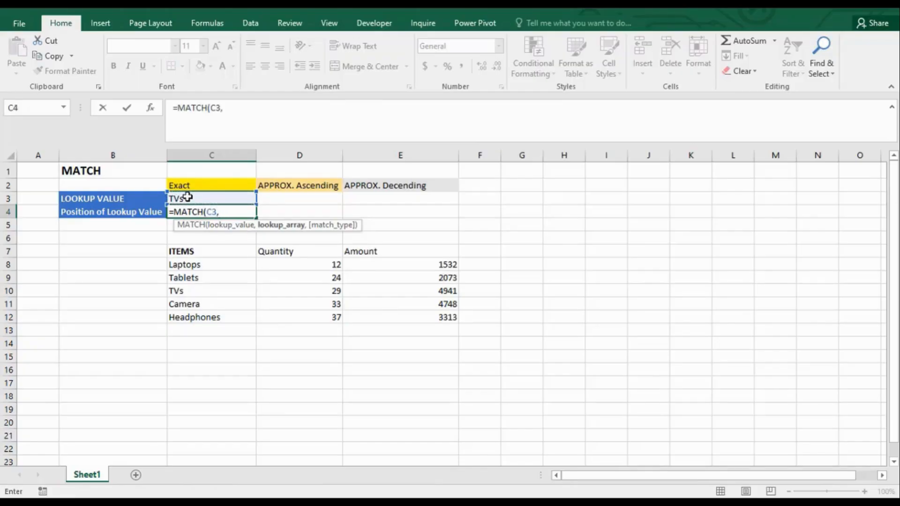
left_click_drag(183, 263, 208, 318)
type(",")
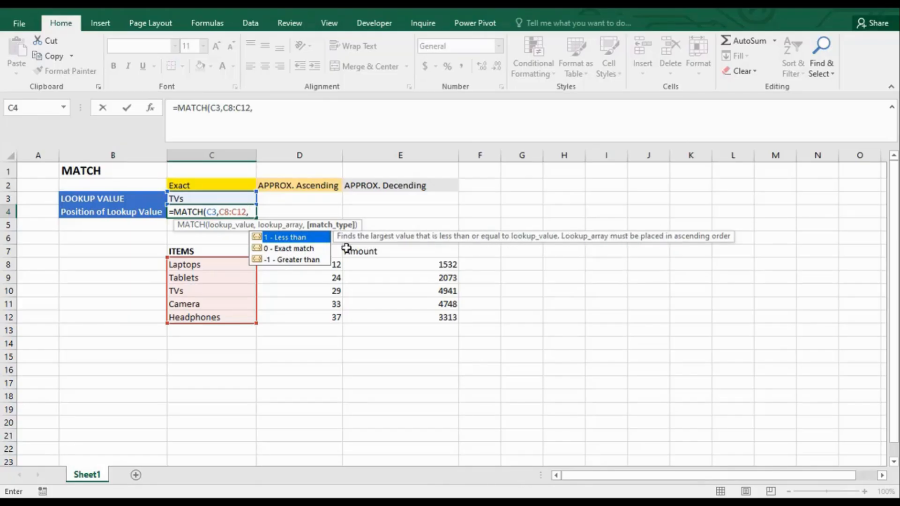
left_click(281, 251)
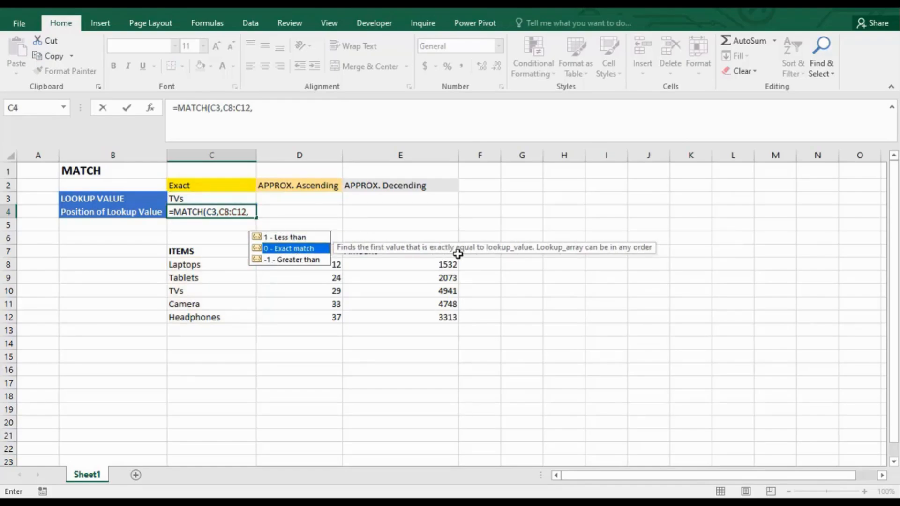
double_click(292, 251)
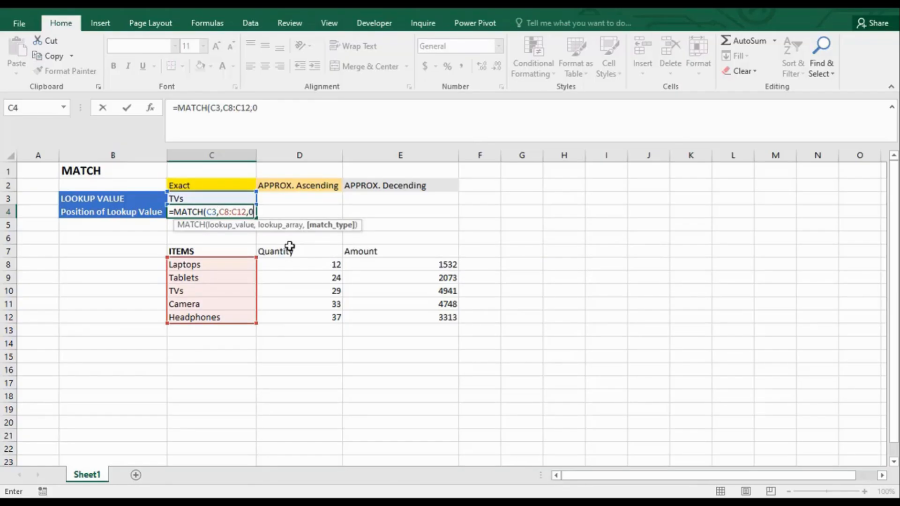
type(")")
key("Return")
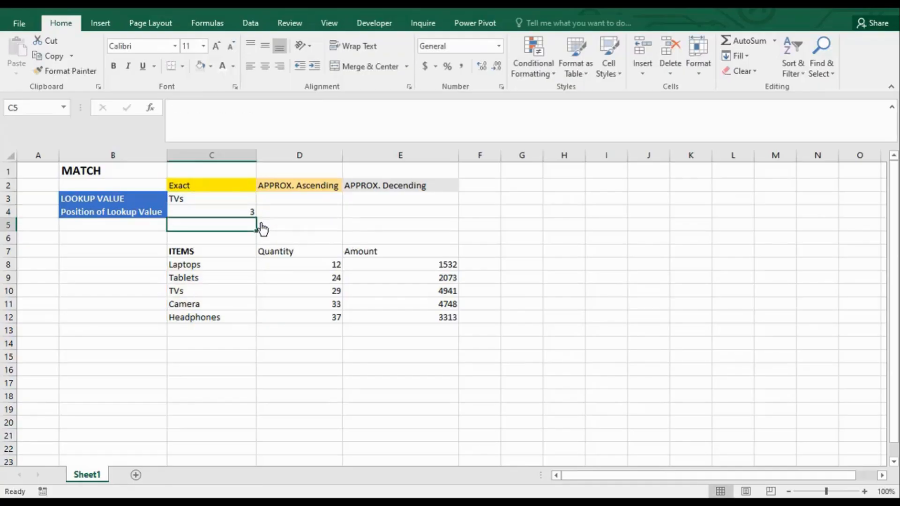
Change the exact-match lookup value in C3 to Camera.
left_click(220, 211)
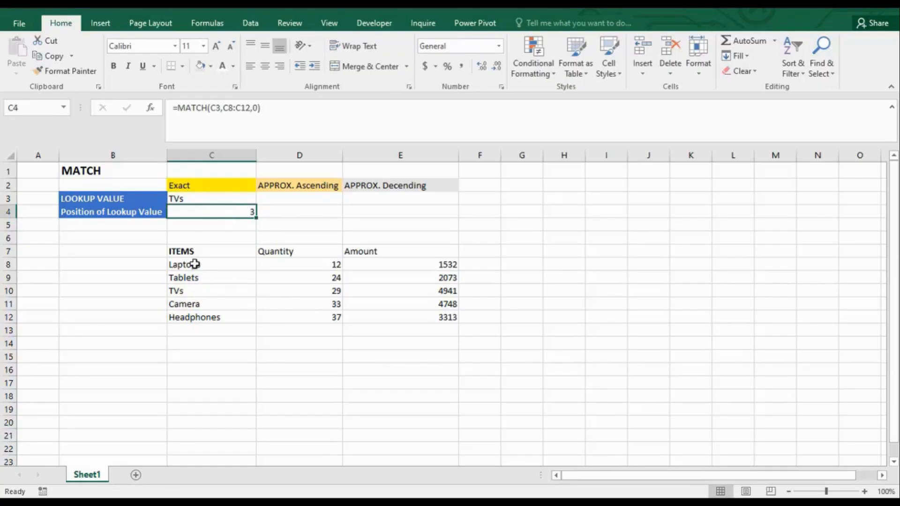
left_click(187, 294)
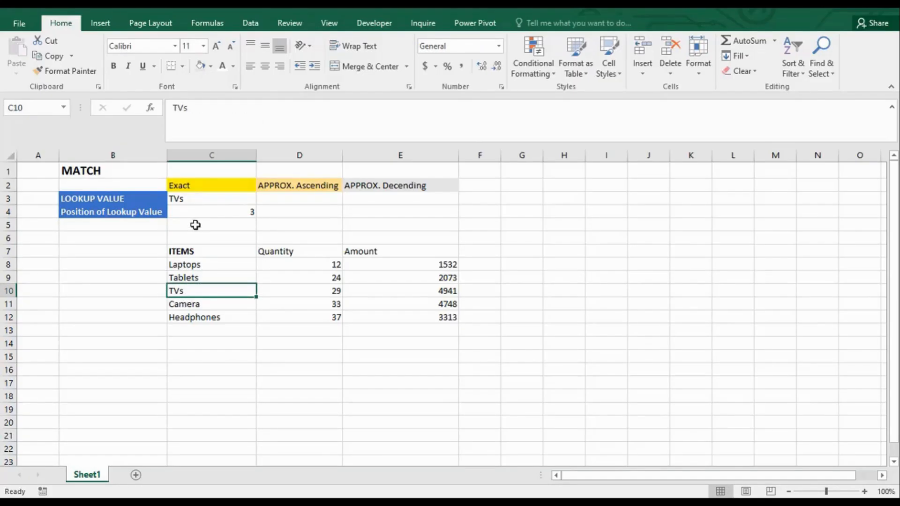
left_click(189, 199)
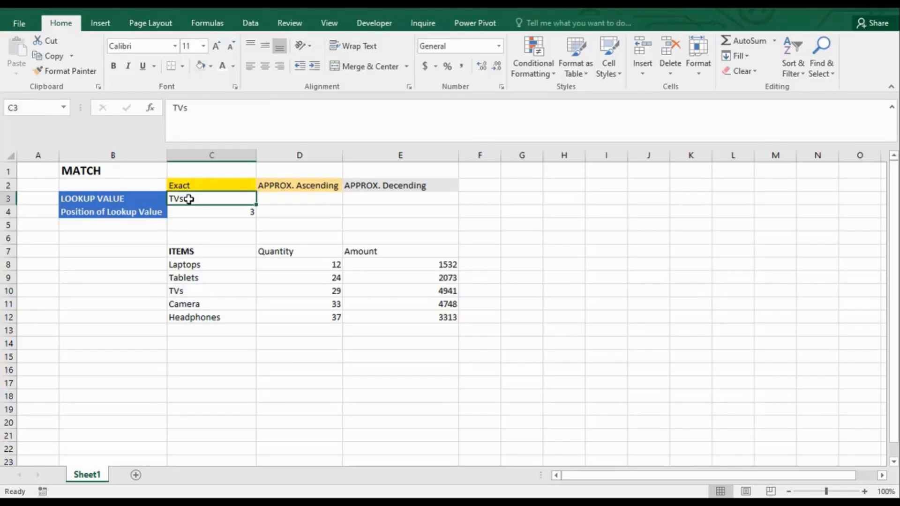
type("Camera")
key("Return")
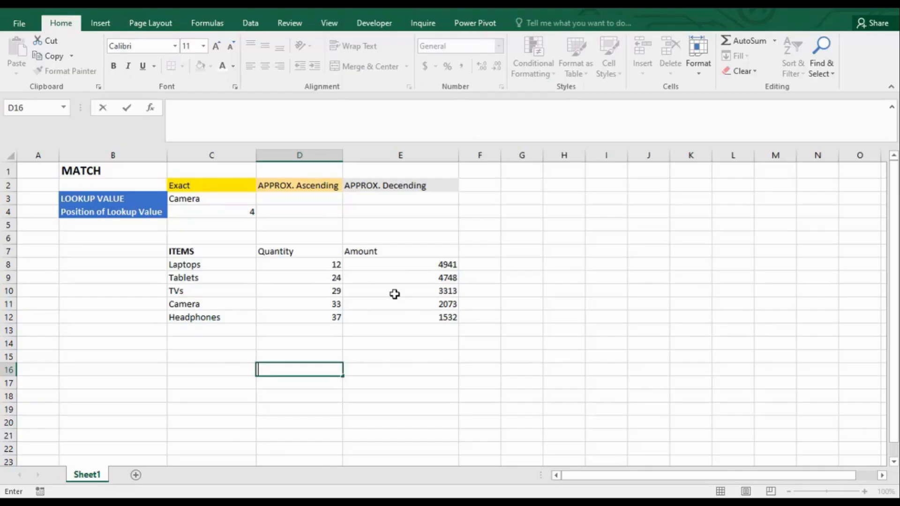
Enter 30 as the lookup value in D3 under the APPROX. Ascending heading.
left_click(300, 202)
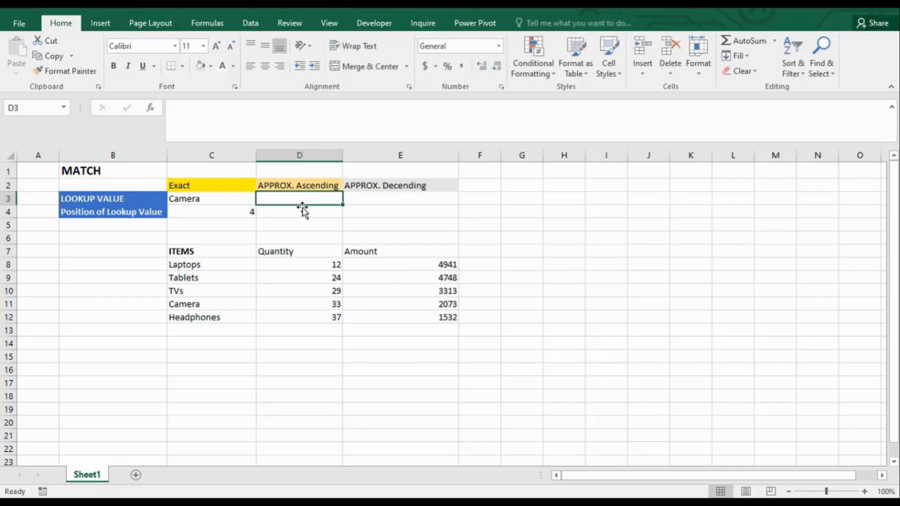
left_click(301, 210)
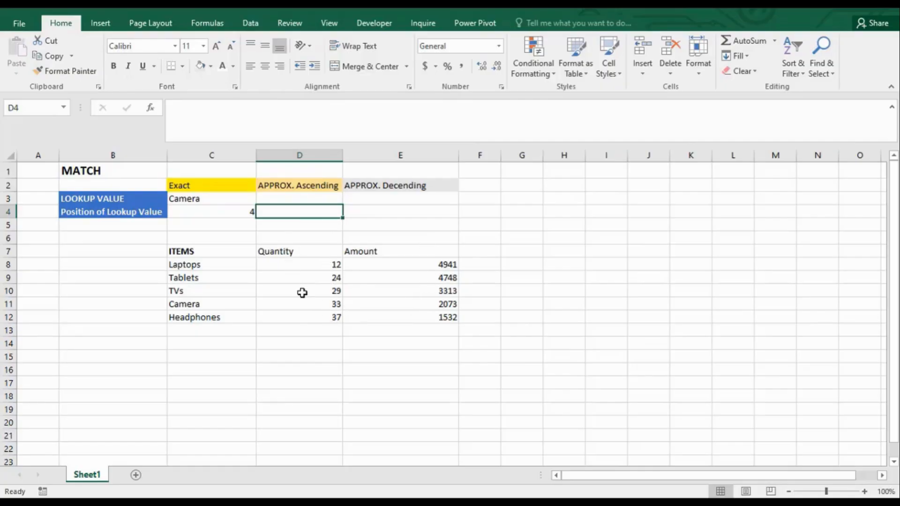
left_click(317, 196)
type("30")
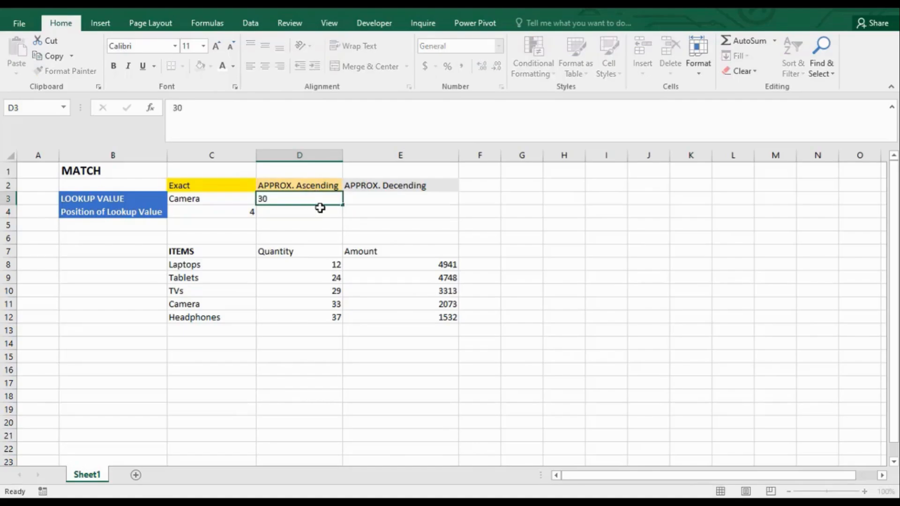
key("Return")
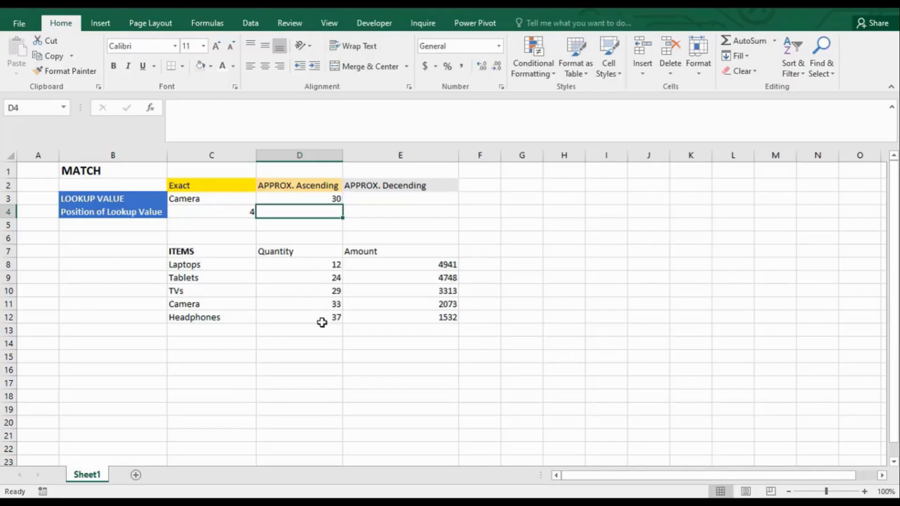
Add the note "29 <= Value < 33" in D15, below the Quantity column.
left_click(336, 199)
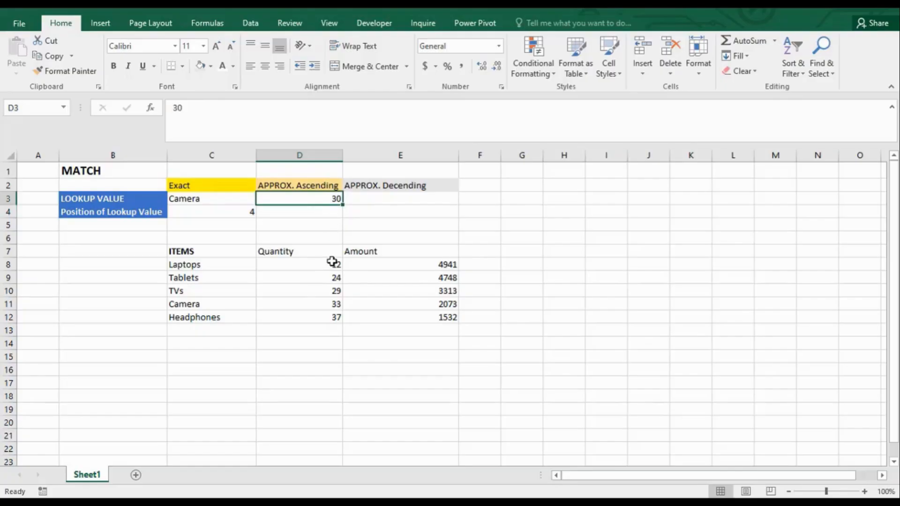
left_click(320, 293)
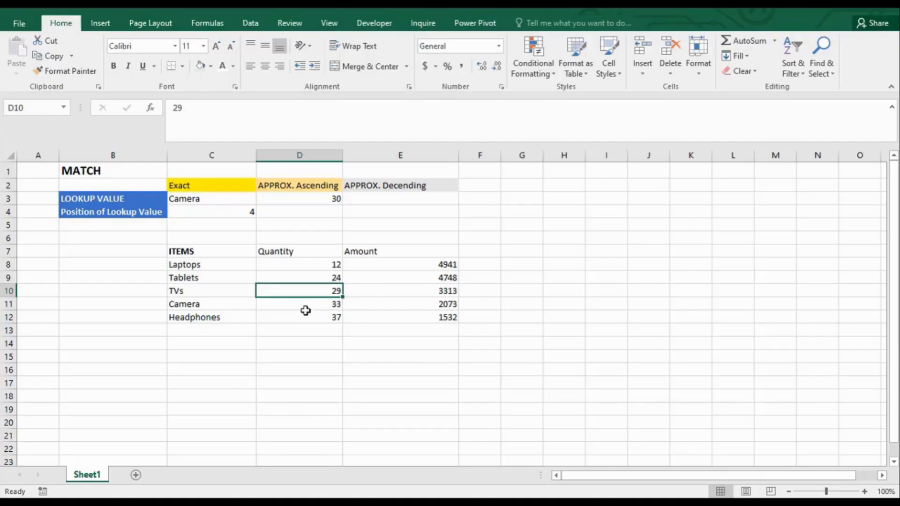
left_click(328, 305)
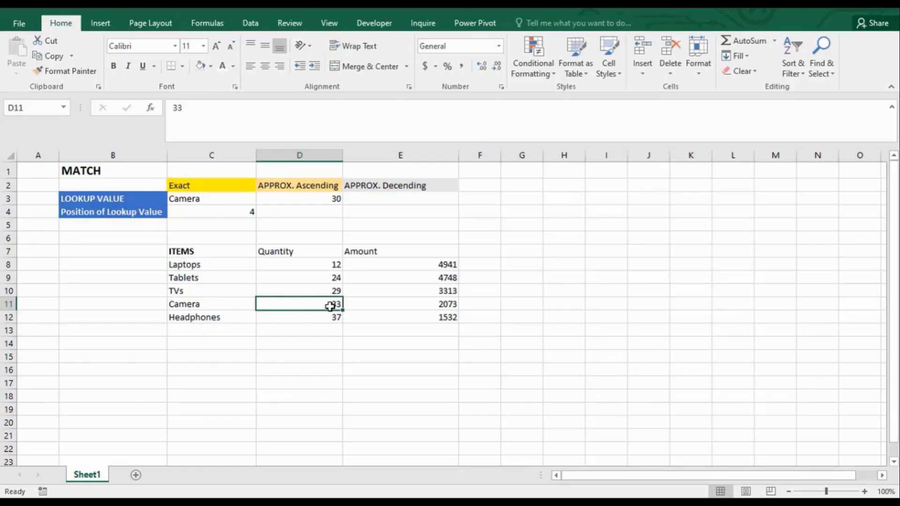
left_click(312, 359)
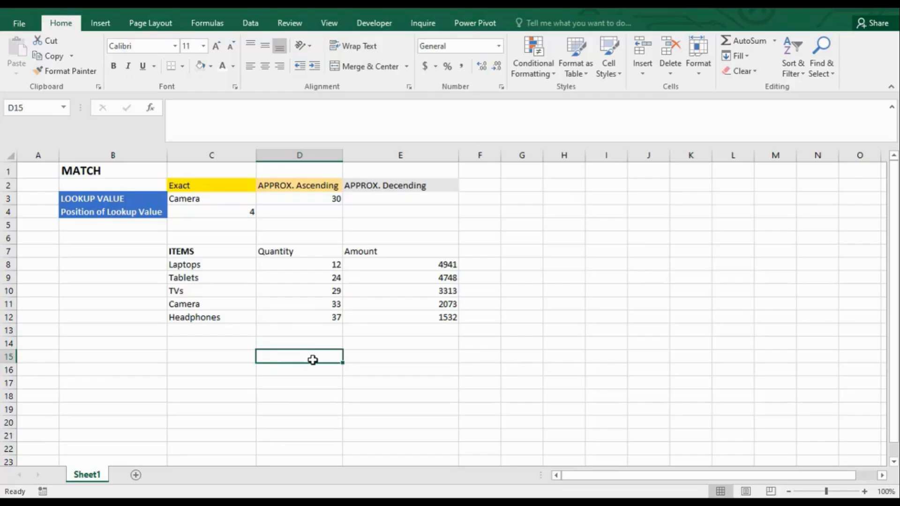
type("29")
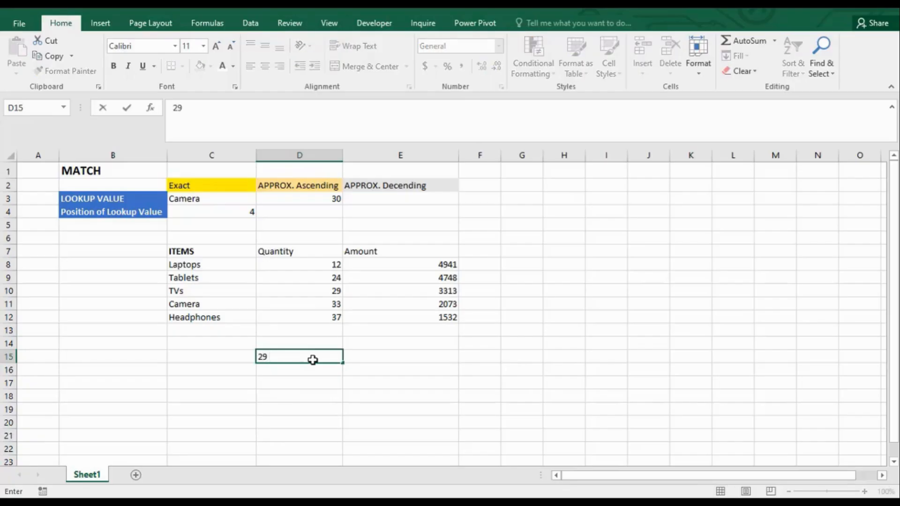
type(" <= Value < 33")
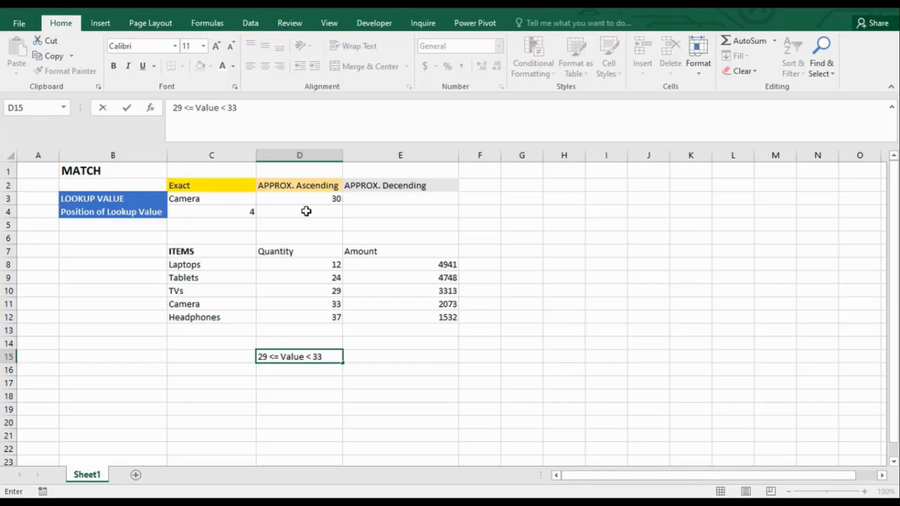
left_click(250, 210)
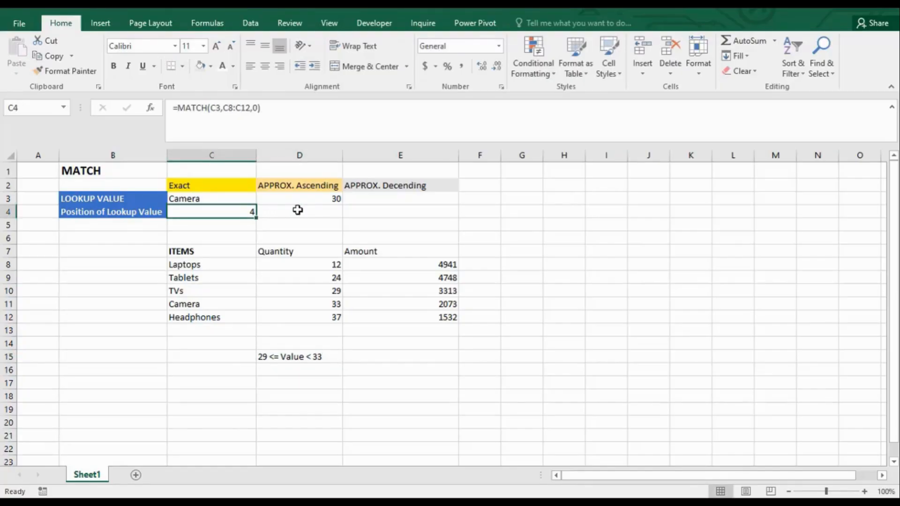
Enter a MATCH formula in D4 that finds the position of D3 within D8:D12 using match type 1 (Less than).
left_click(298, 210)
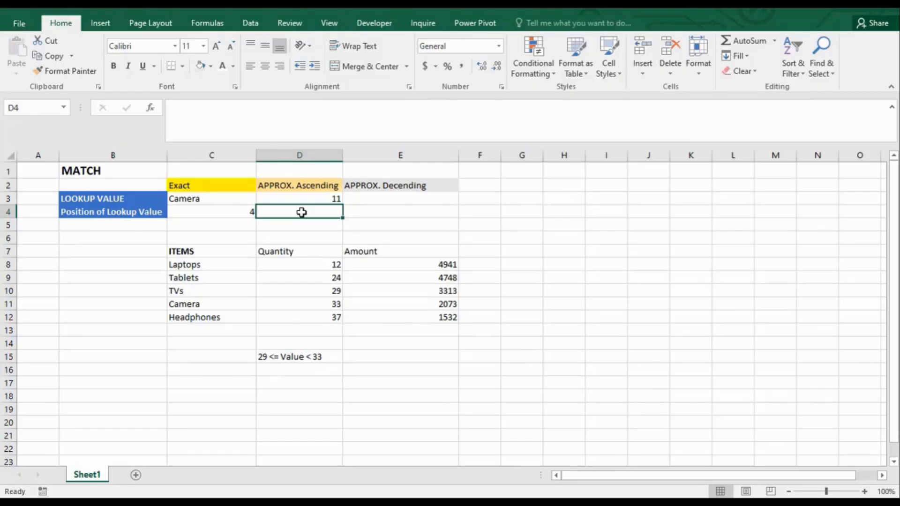
type("=match")
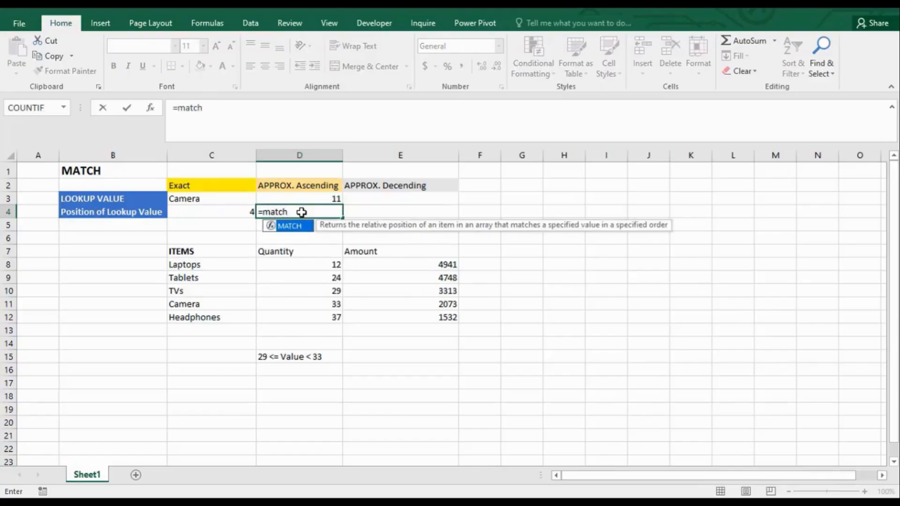
key("Tab")
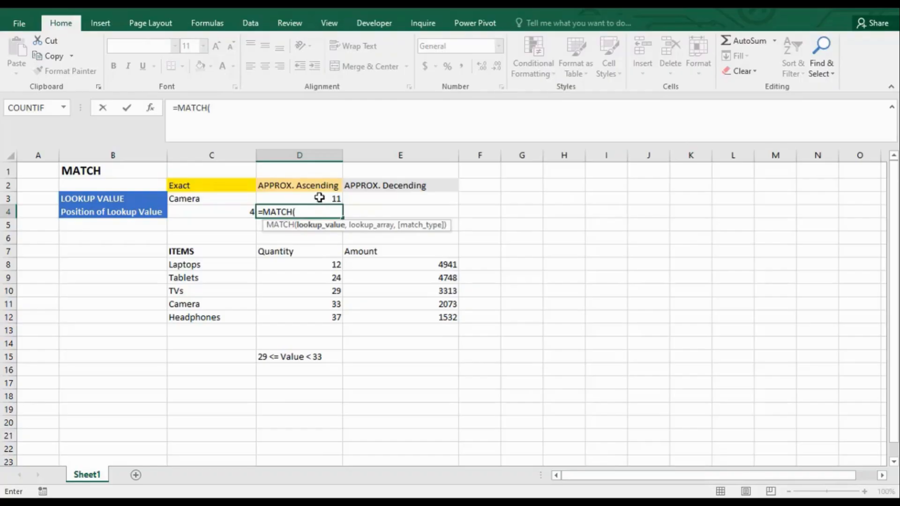
left_click(320, 198)
type(",")
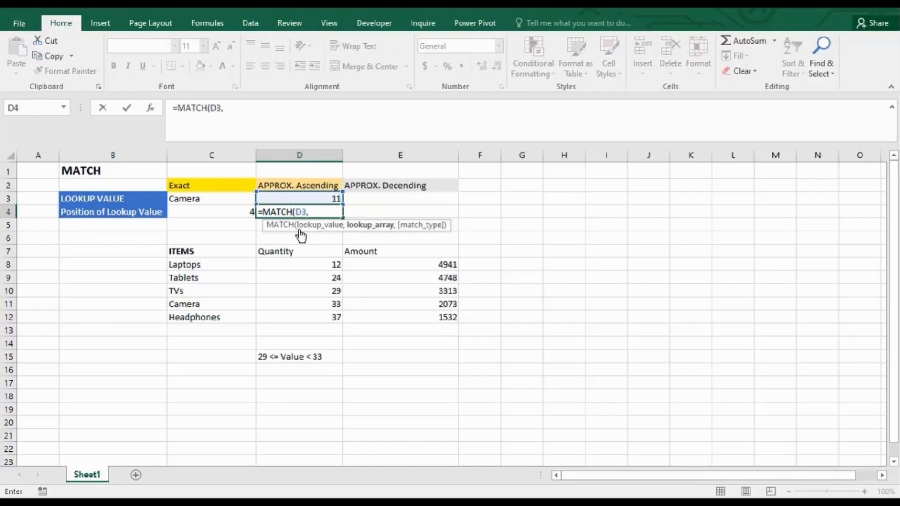
left_click(300, 270)
left_click_drag(299, 270, 318, 314)
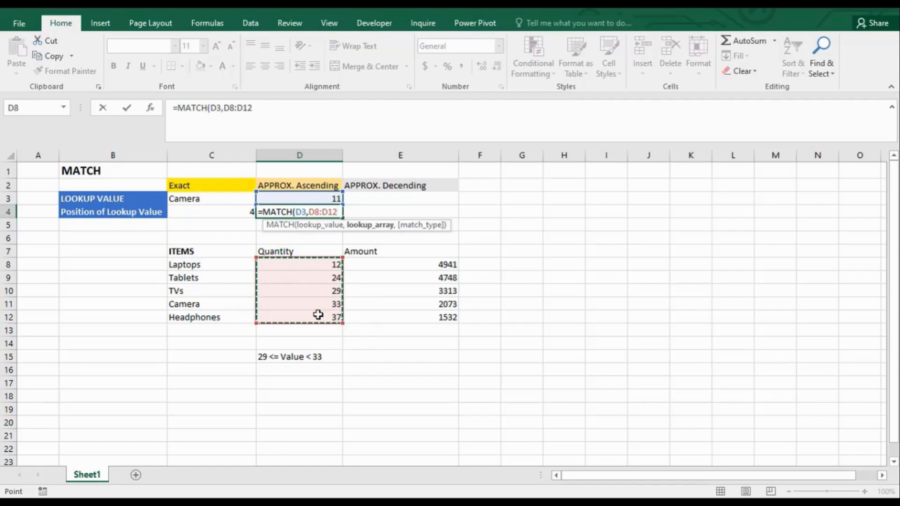
type(",")
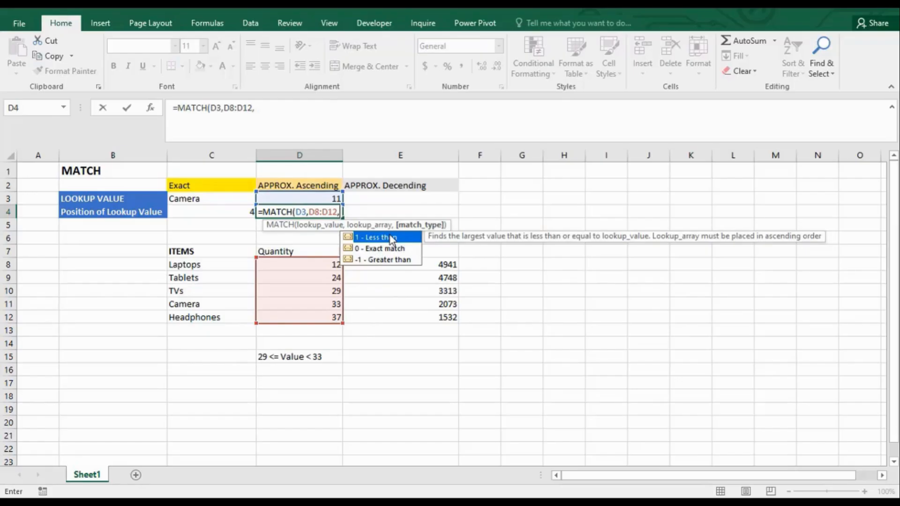
type("1")
type("1)")
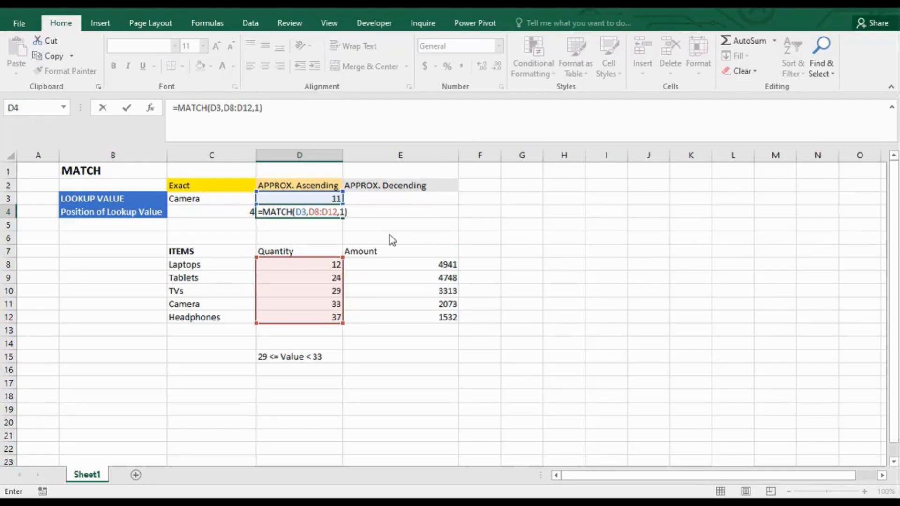
key("ctrl+Return")
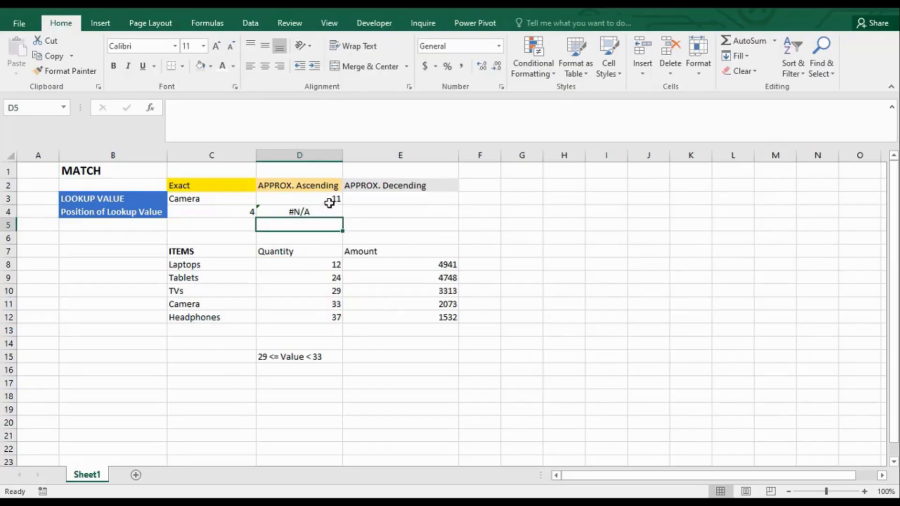
Set the ascending lookup value in D3 to 30 and check the matching quantity in D10.
left_click(330, 203)
type("30")
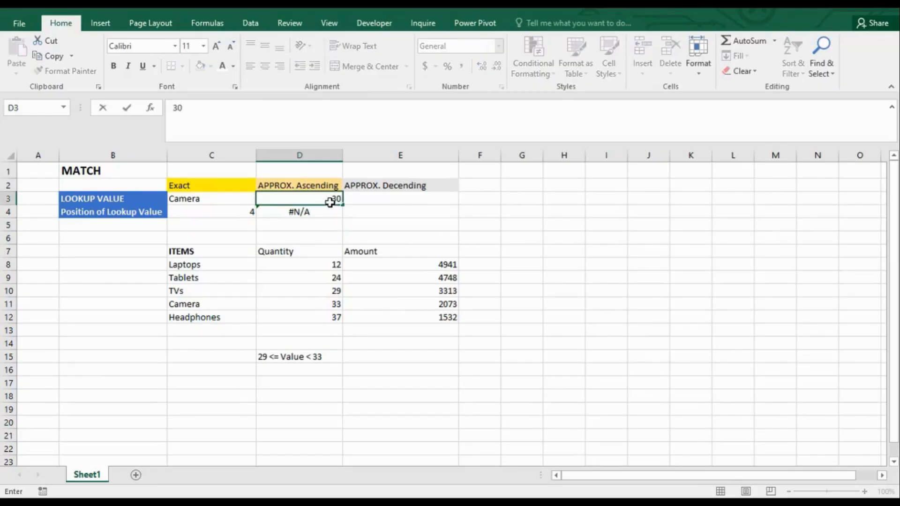
key("Return")
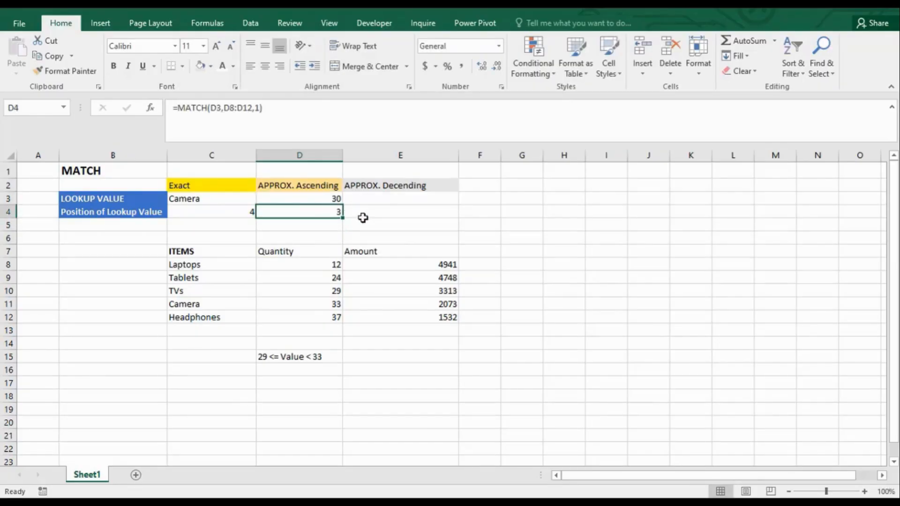
left_click(307, 289)
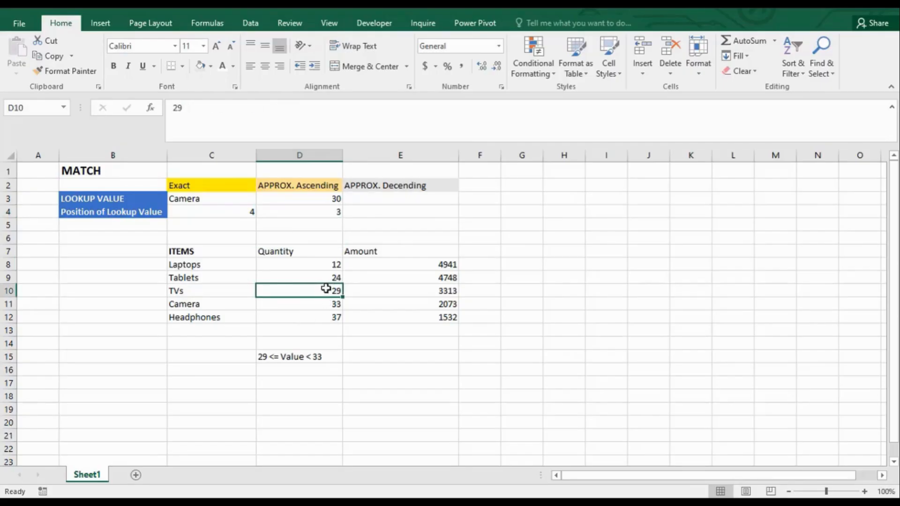
Test the ascending lookup with a value below the smallest quantity by setting D3 to 10.
left_click(328, 196)
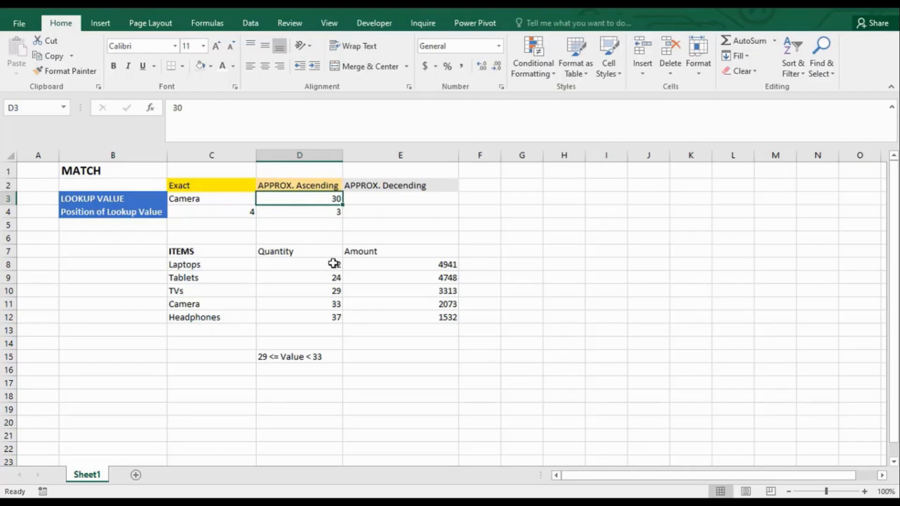
type("10")
key("Return")
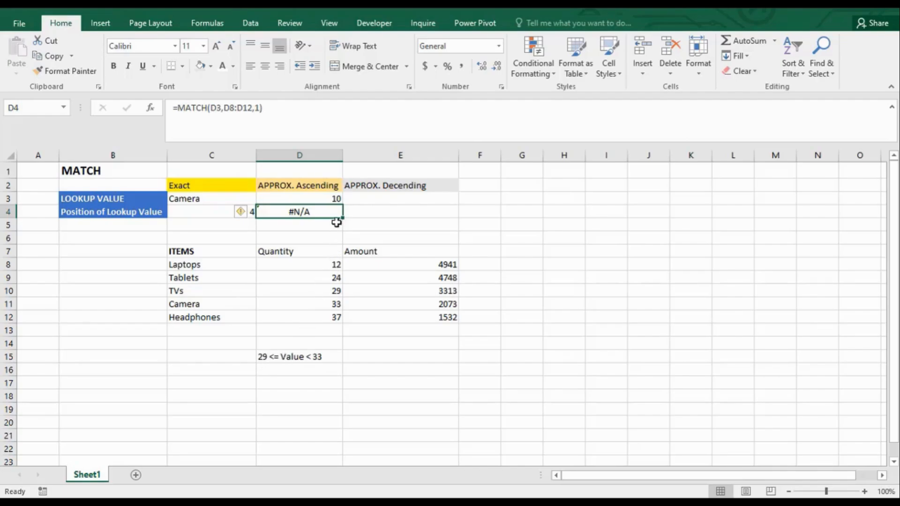
Set the ascending lookup value in D3 to 40 and check the last quantity in D12.
left_click(336, 198)
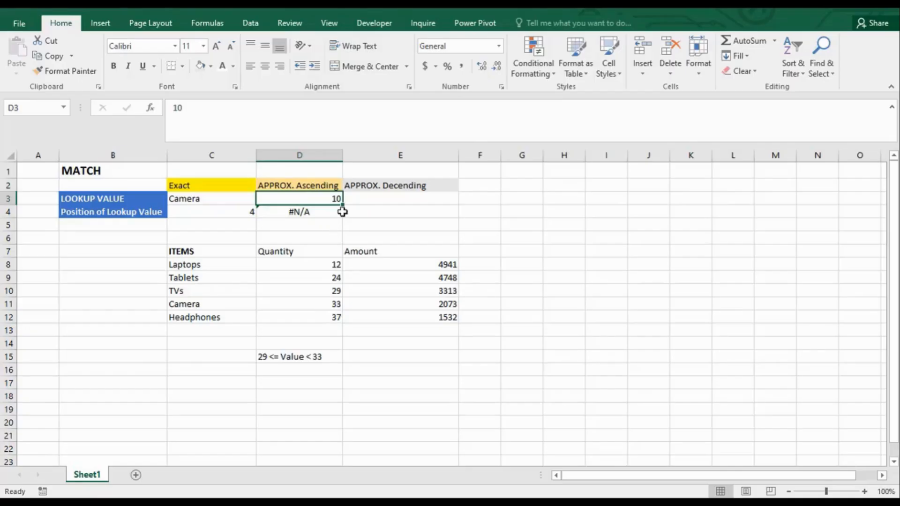
type("40")
key("Return")
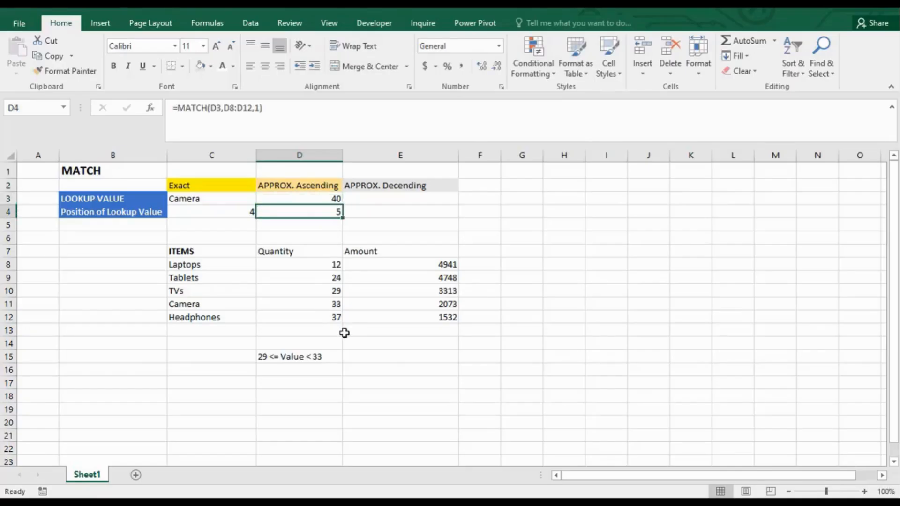
left_click(334, 317)
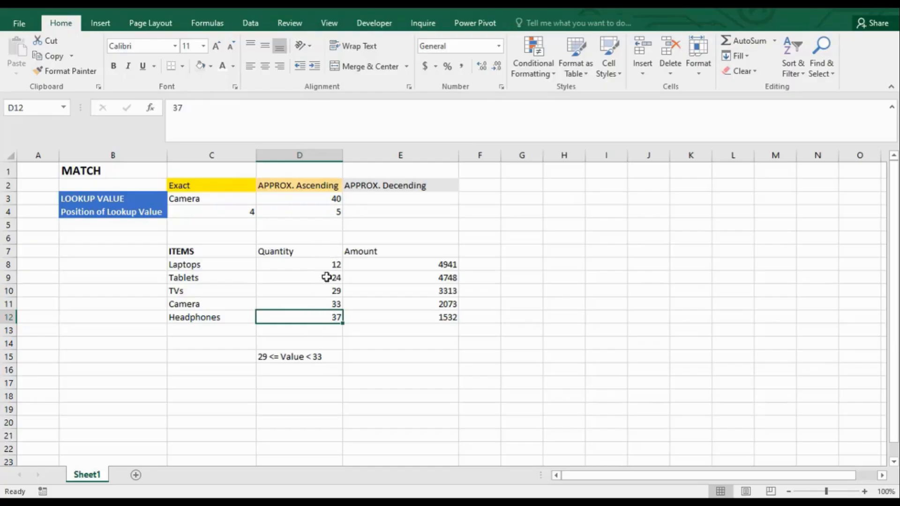
Enter 4000 as the lookup value in E3 under the APPROX. Decending heading.
left_click(362, 212)
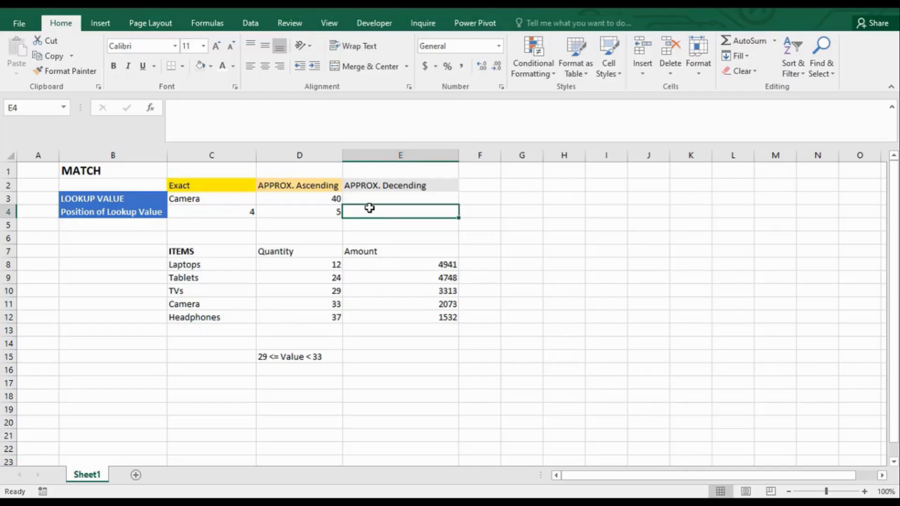
type("=")
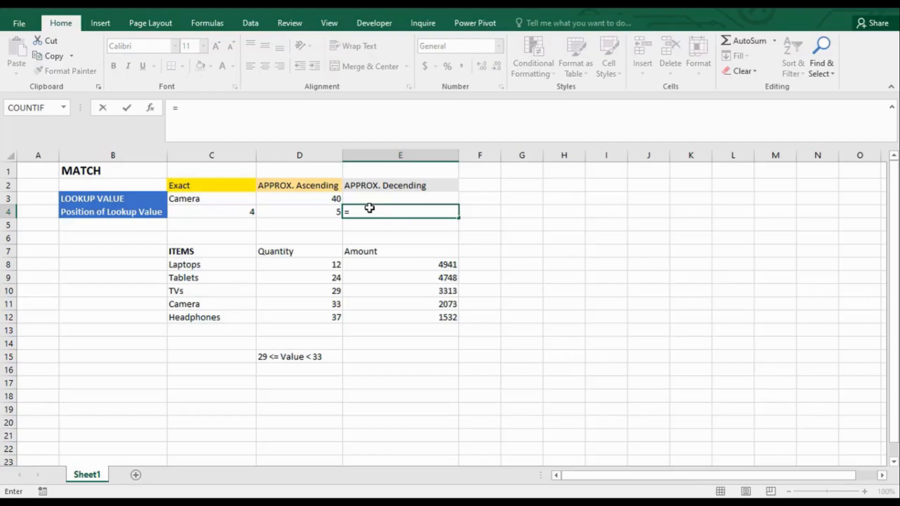
key("Escape")
key("Up")
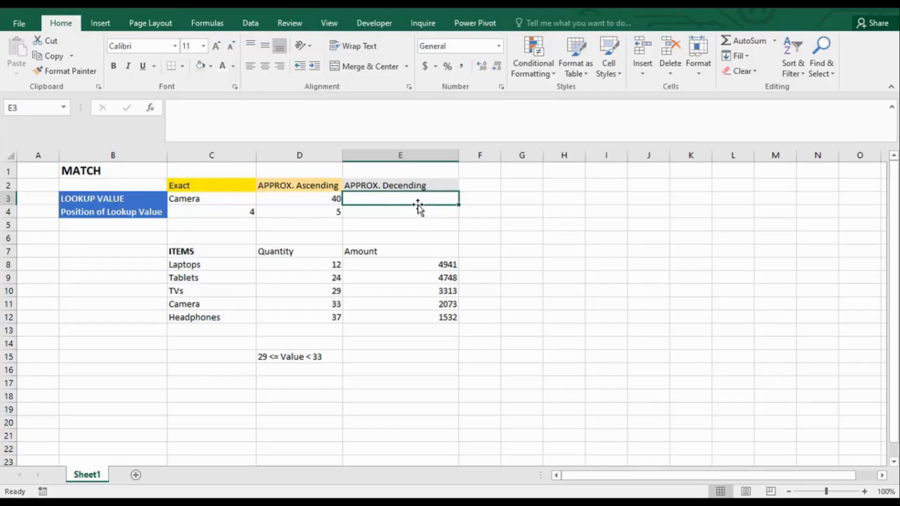
type("4000")
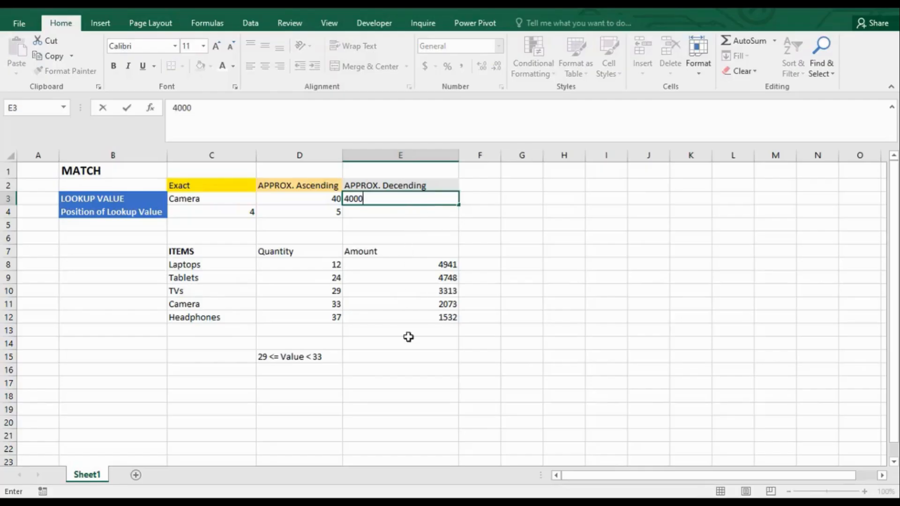
Add the note "3313< Value <= 4748" in E15, below the Amount column.
left_click(378, 356)
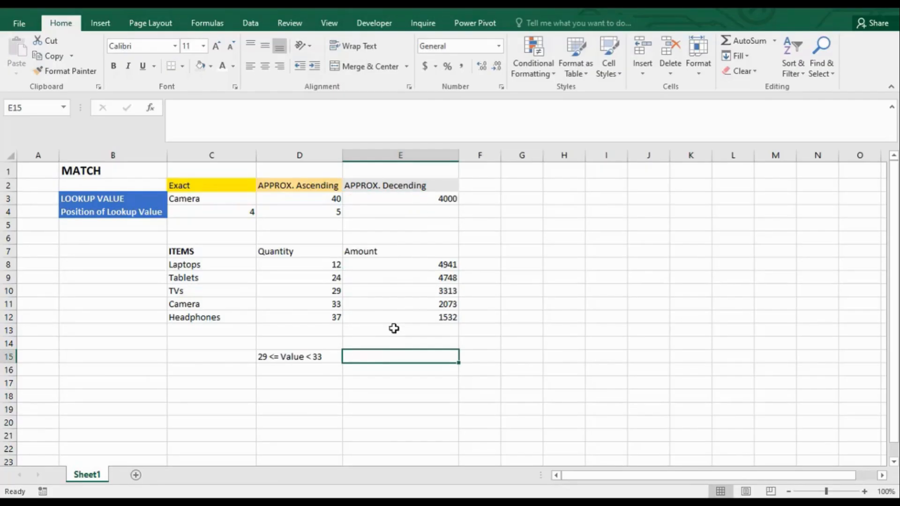
type("3313")
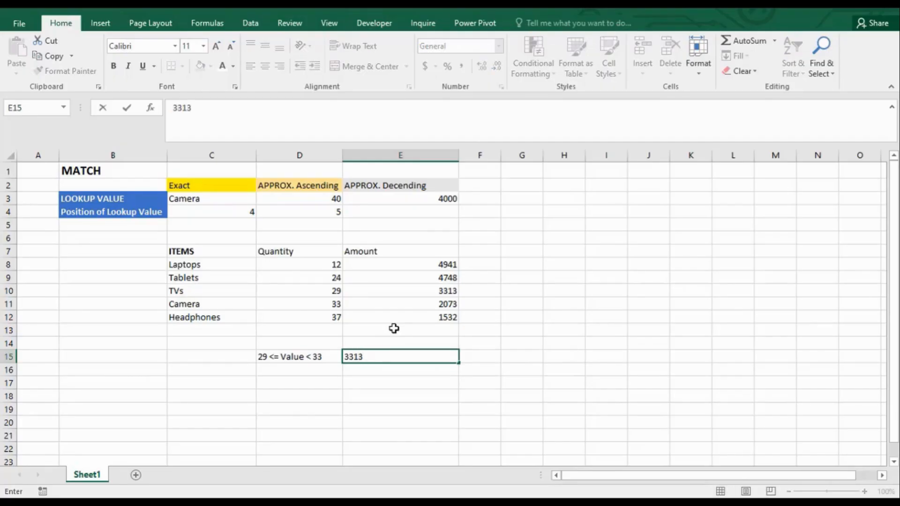
type("< Value <= ")
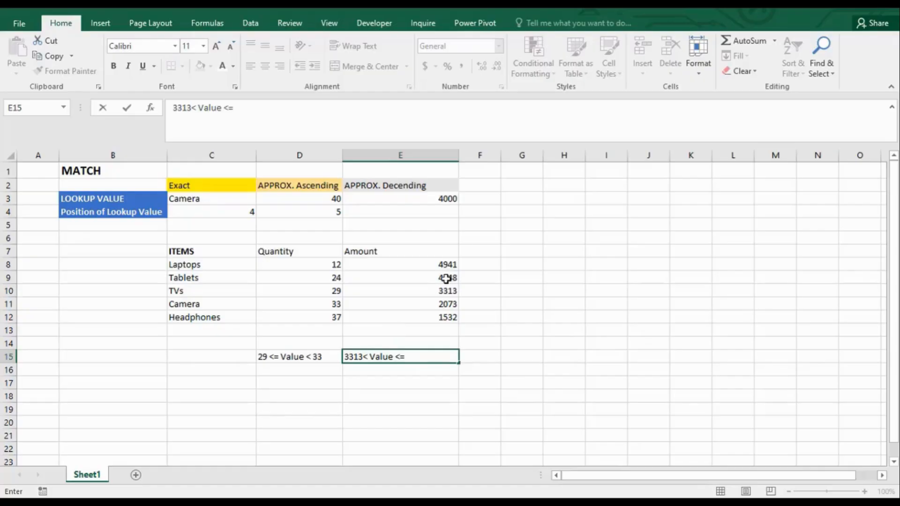
type("4748")
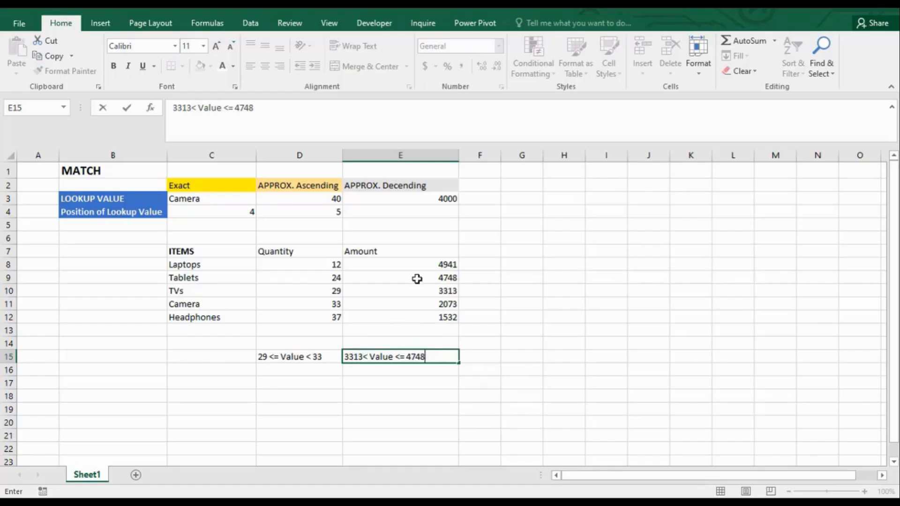
left_click(417, 211)
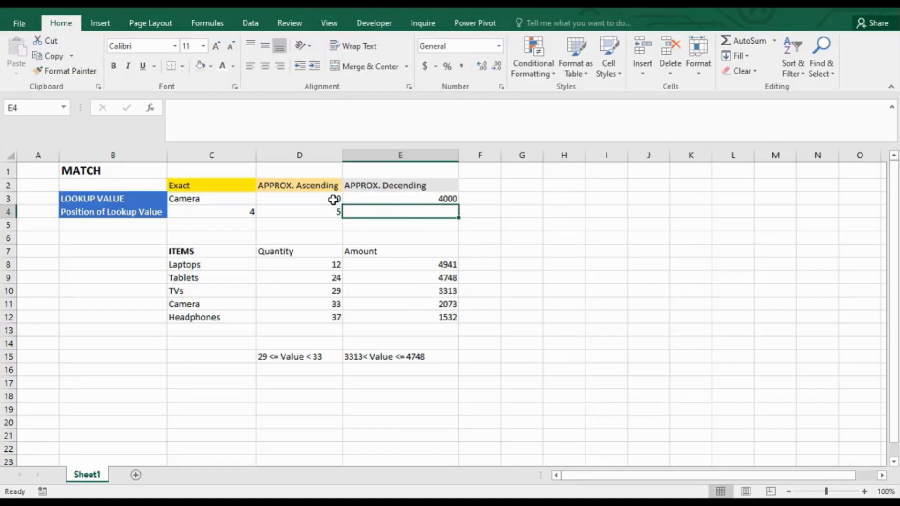
Try 5 as the ascending lookup value in D3, and set it back to 40.
left_click(334, 200)
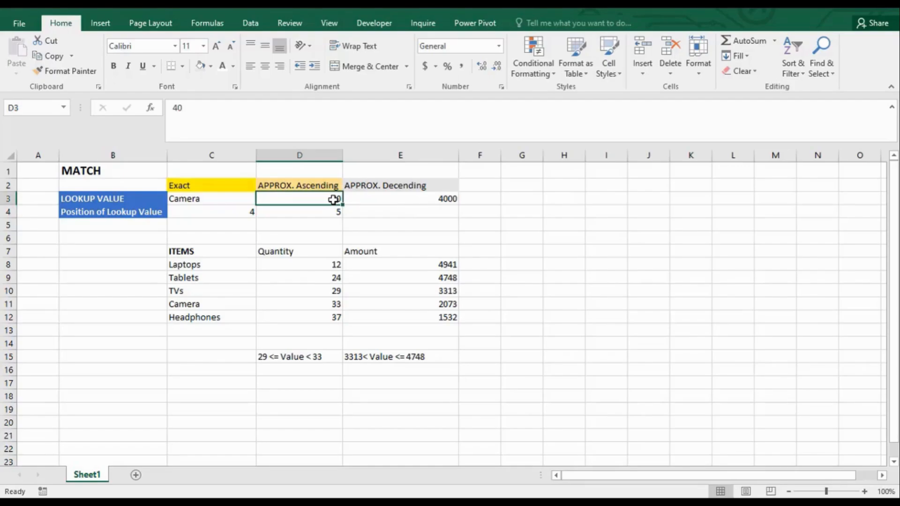
type("5")
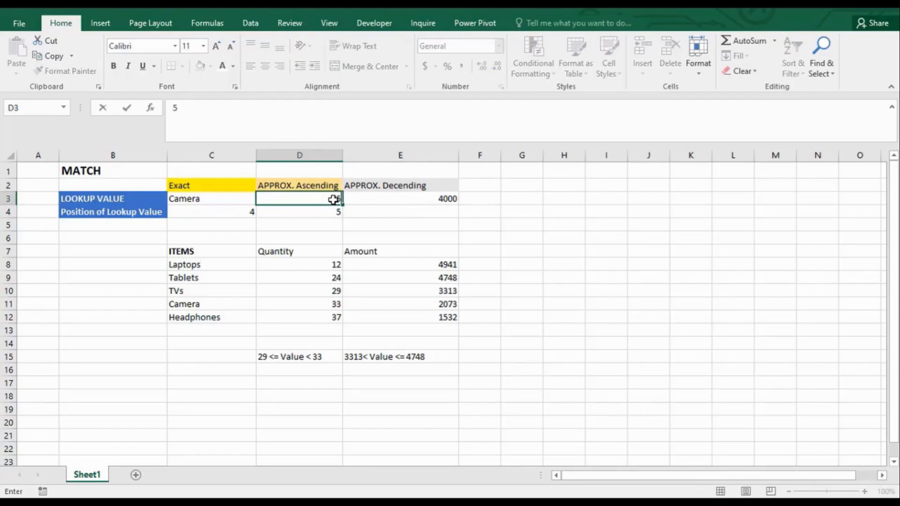
key("Return")
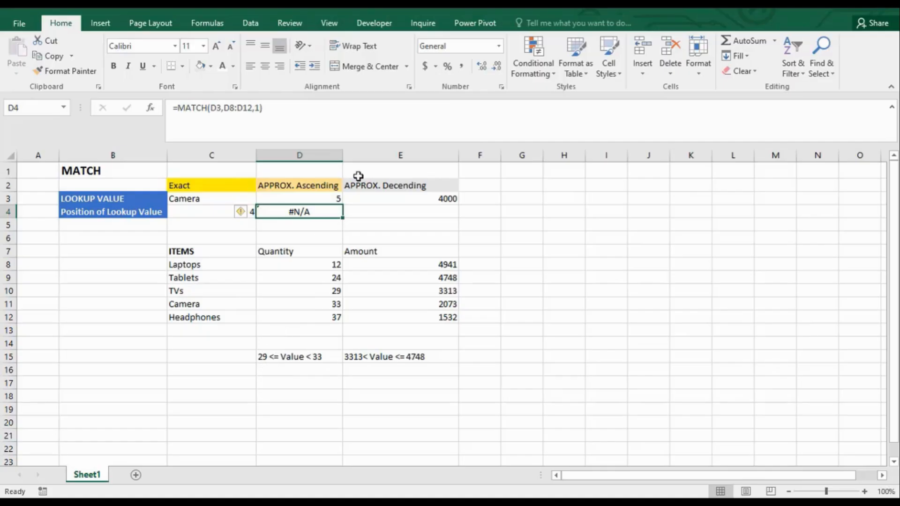
left_click(333, 197)
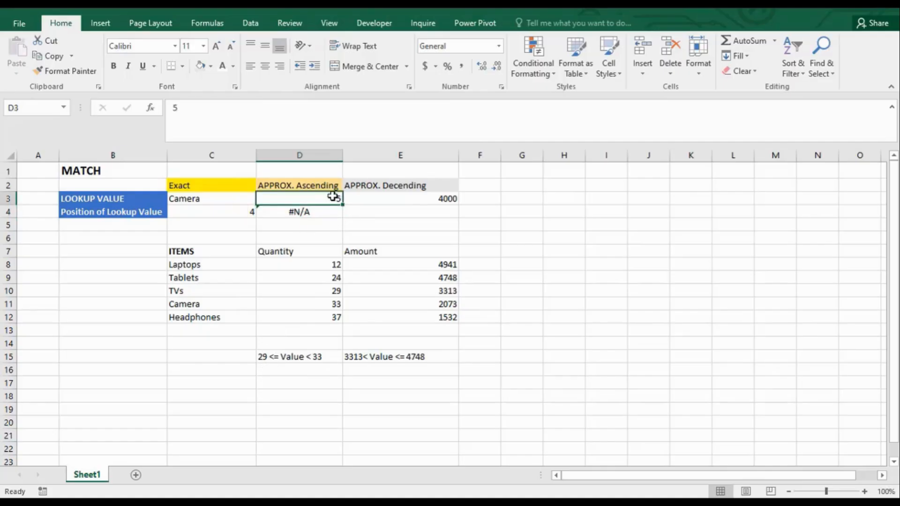
type("40")
key("ctrl+Return")
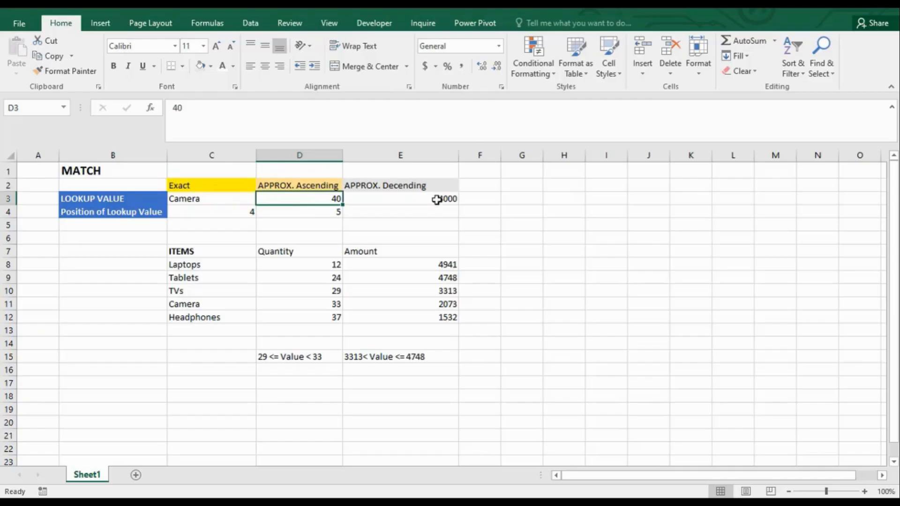
Start a MATCH formula in E4 with E3 as the lookup value and amounts E8:E12 as the lookup array.
left_click(411, 211)
type("=")
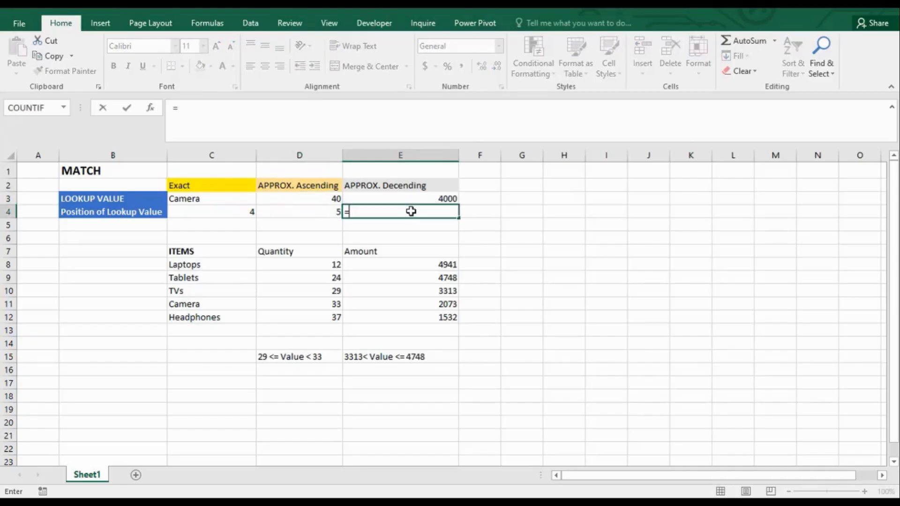
type("match")
key("Tab")
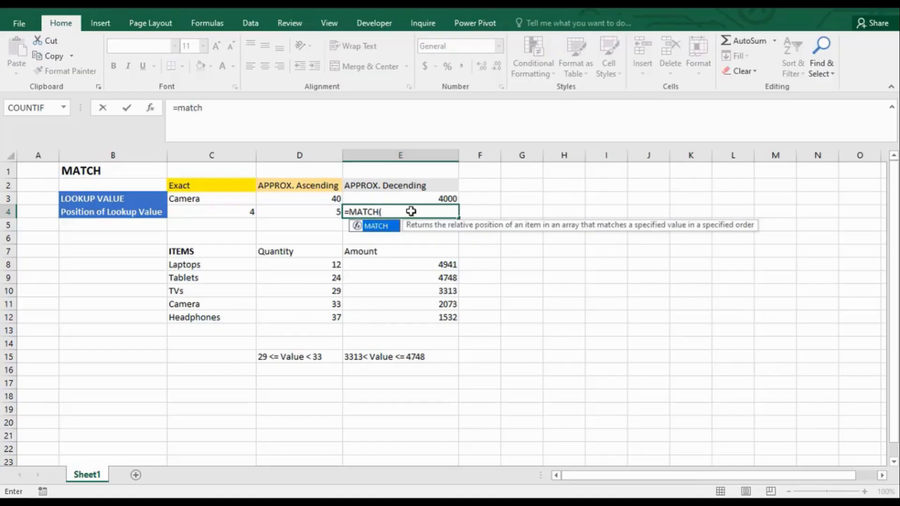
left_click(440, 198)
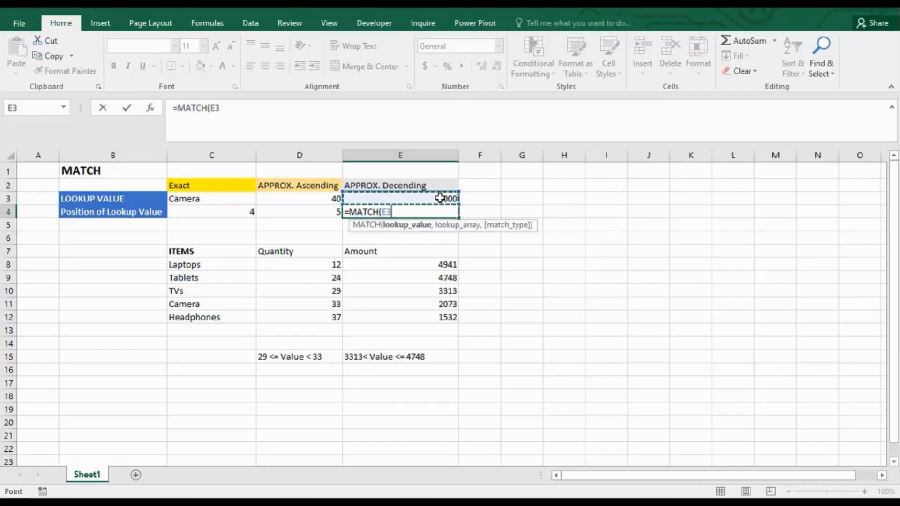
type(",")
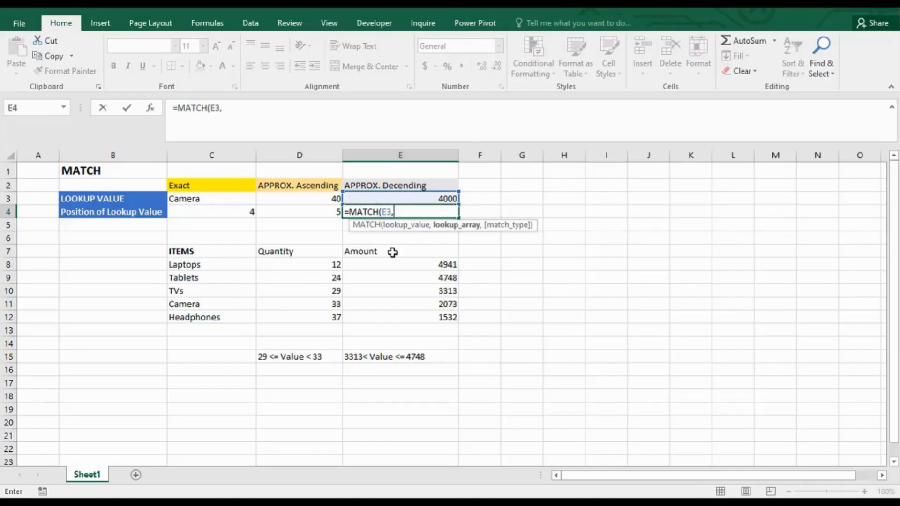
left_click_drag(366, 266, 416, 314)
type(",")
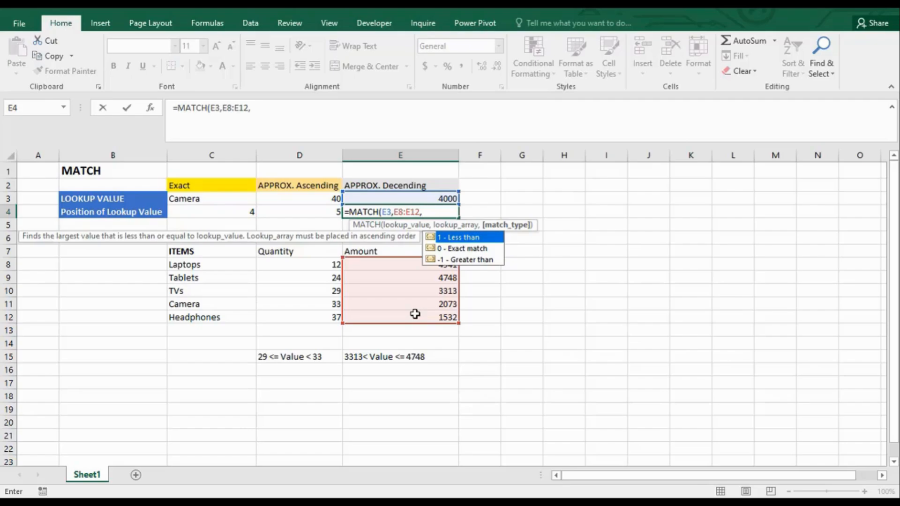
Complete the E4 formula with match type -1 (Greater than), giving =MATCH(E3,E8:E12, -1).
key("F2")
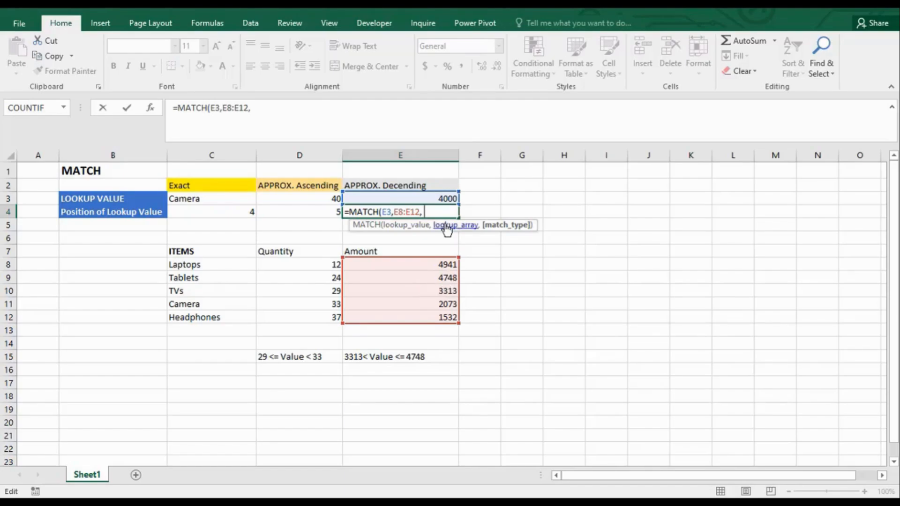
type("-1")
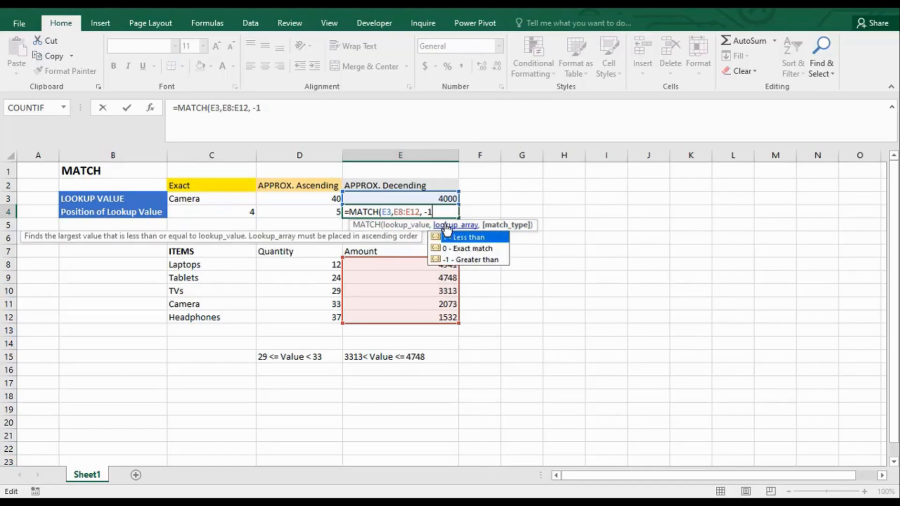
left_click(473, 261)
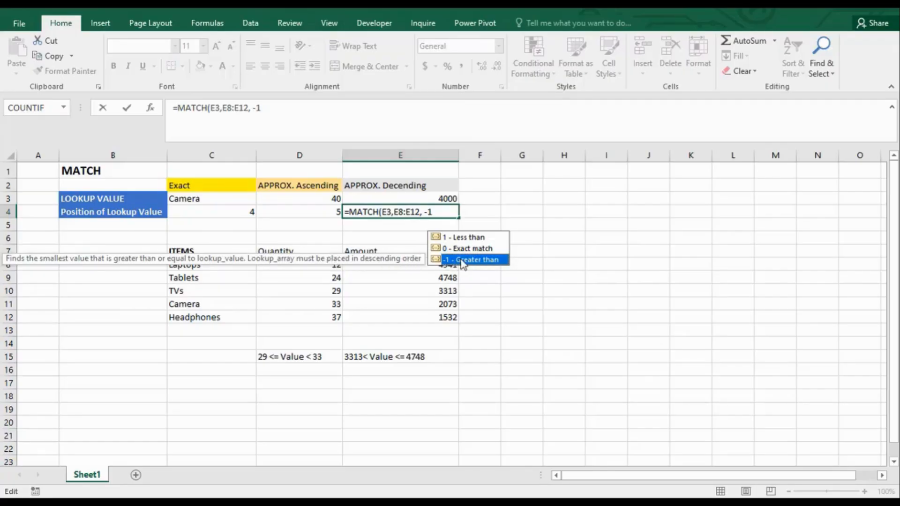
double_click(490, 260)
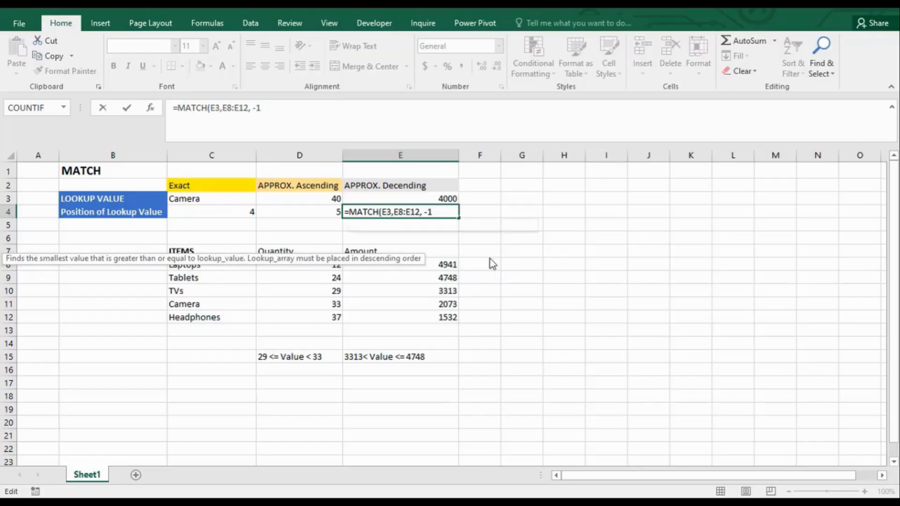
type(")")
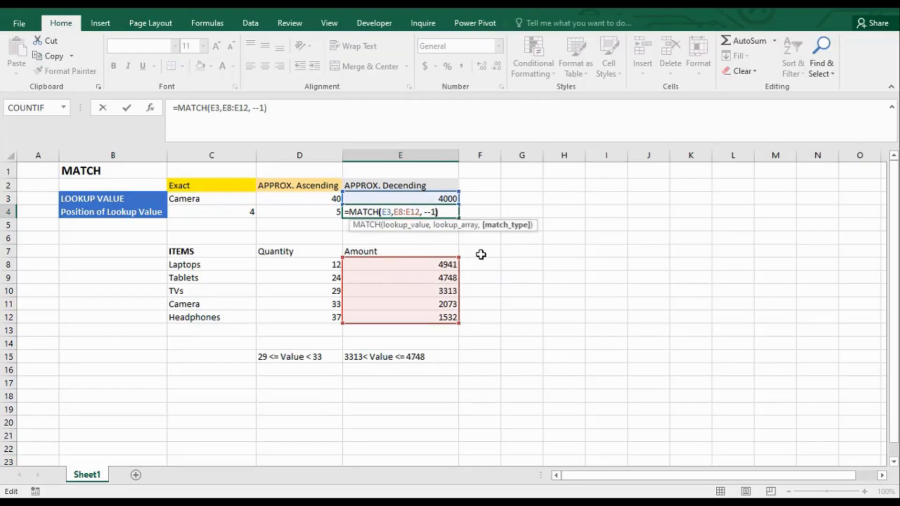
key("Left")
key("Left")
key("BackSpace")
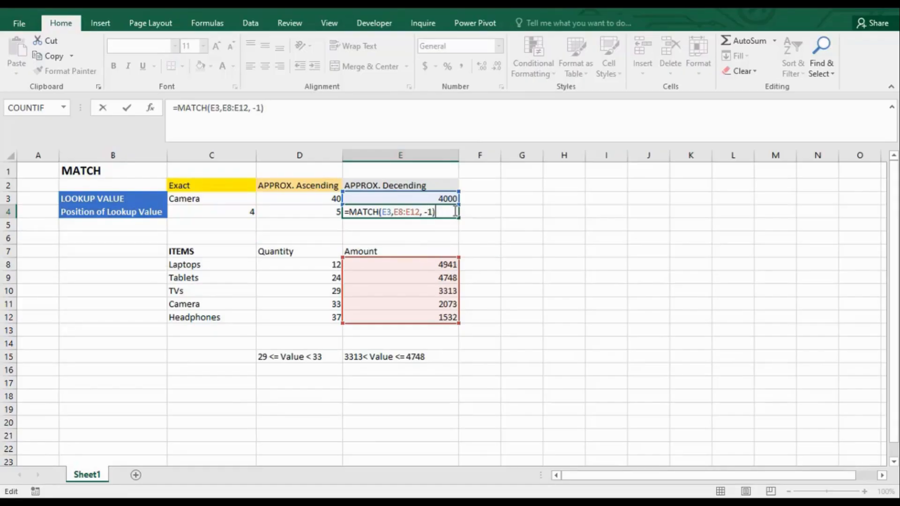
key("Return")
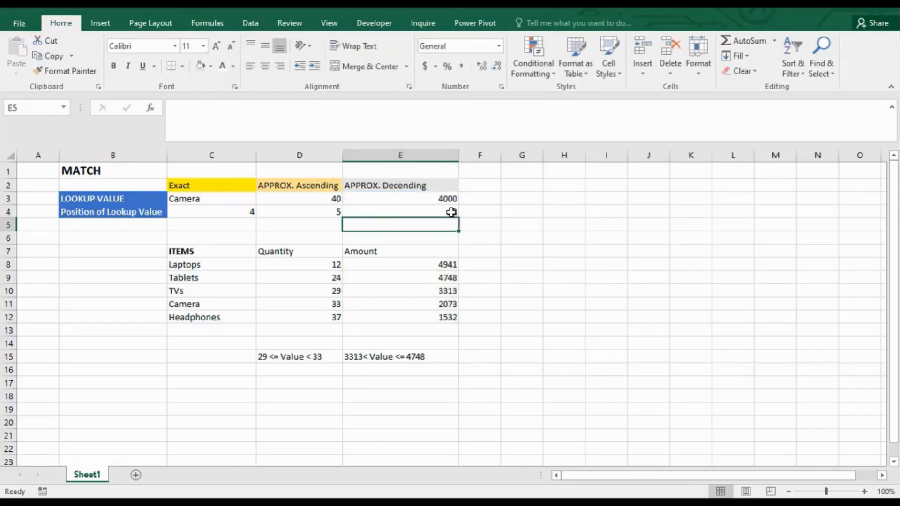
Compare the position result in E4 with the Tablets amount in E9.
left_click(451, 213)
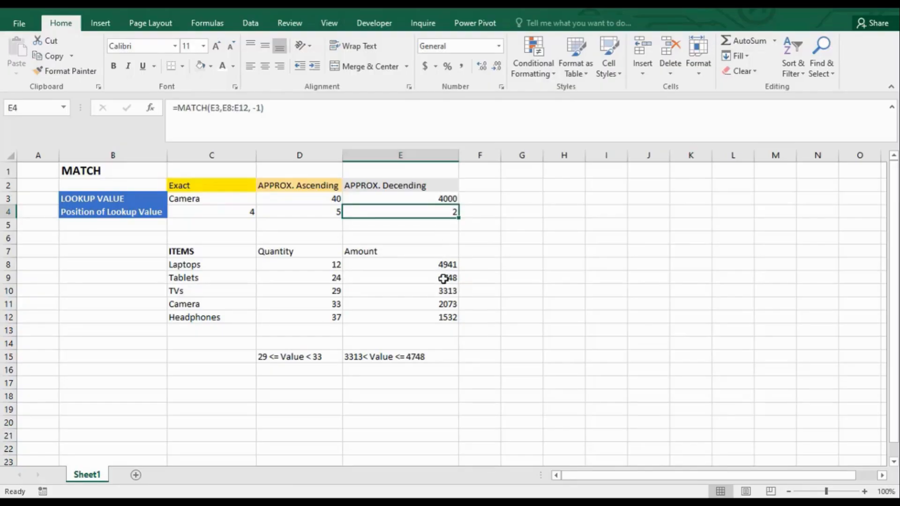
left_click(443, 278)
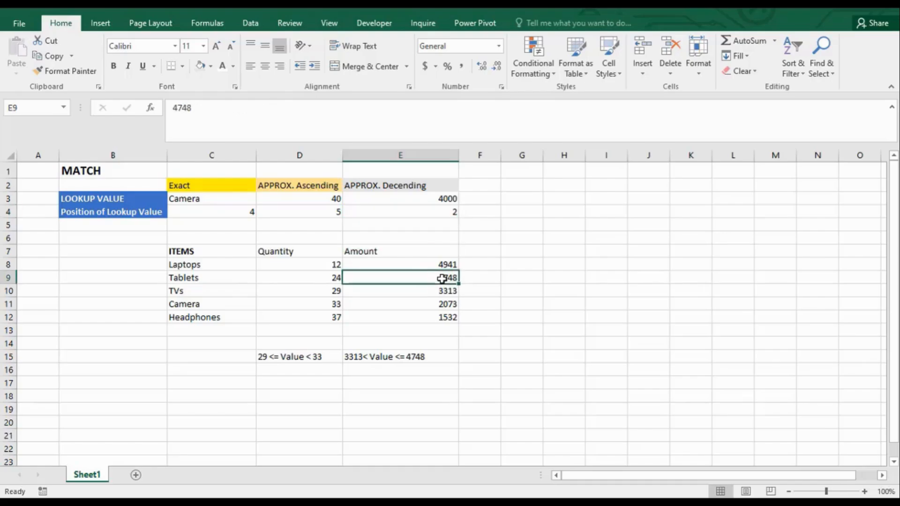
left_click(447, 217)
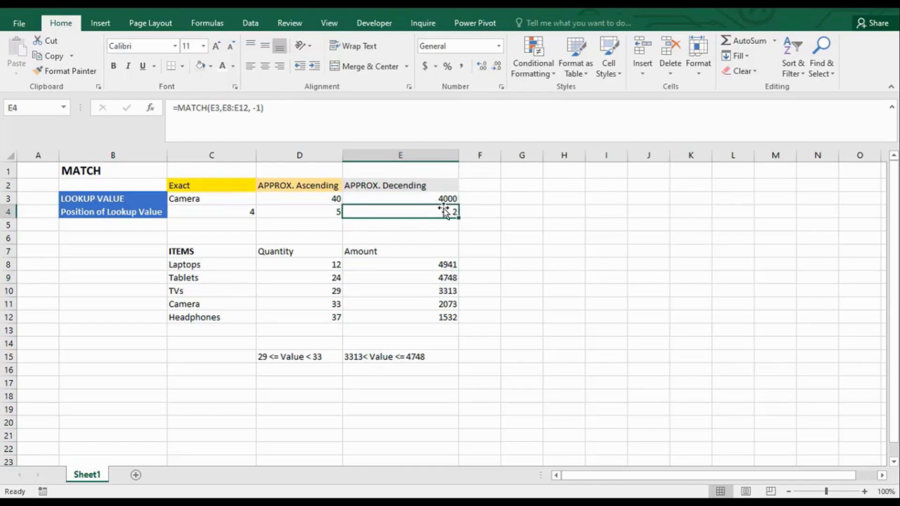
Reopen the E4 formula to review the Greater than match type, re-enter -1, and check the amount in E9.
double_click(443, 212)
left_click(431, 212)
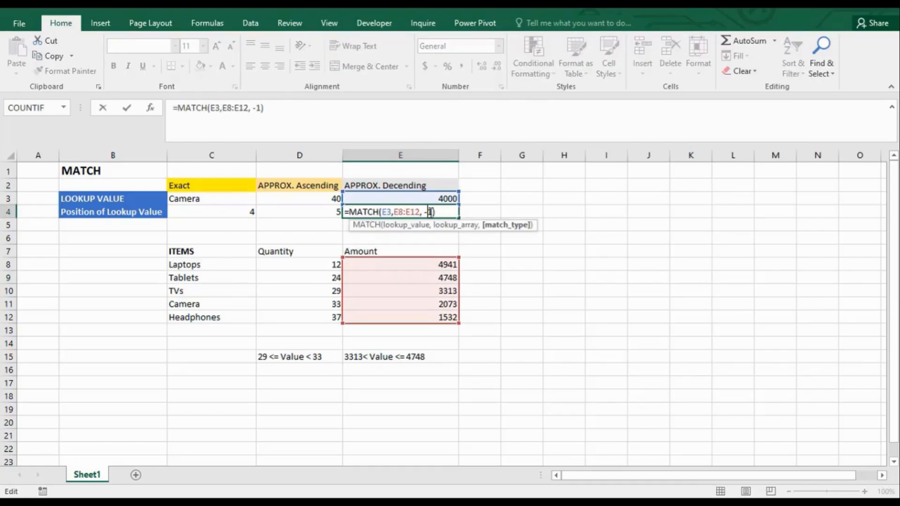
key("BackSpace")
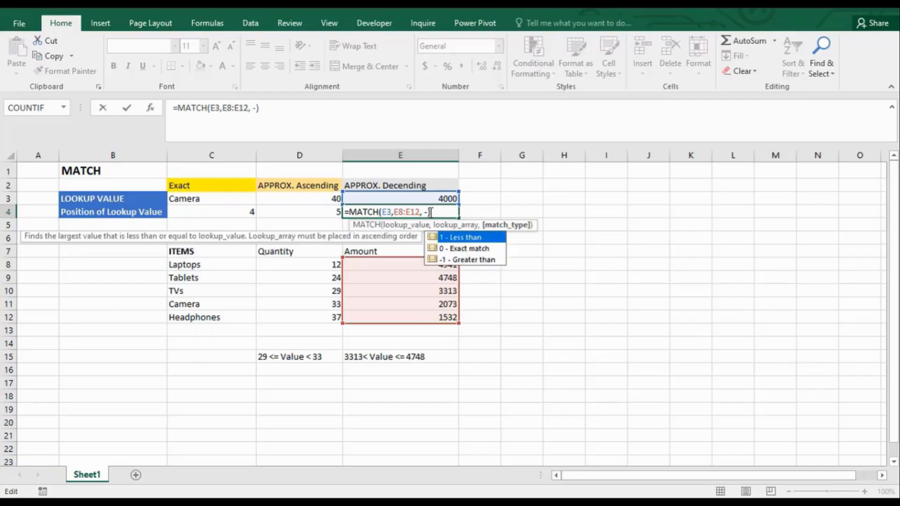
key("Down")
key("Down")
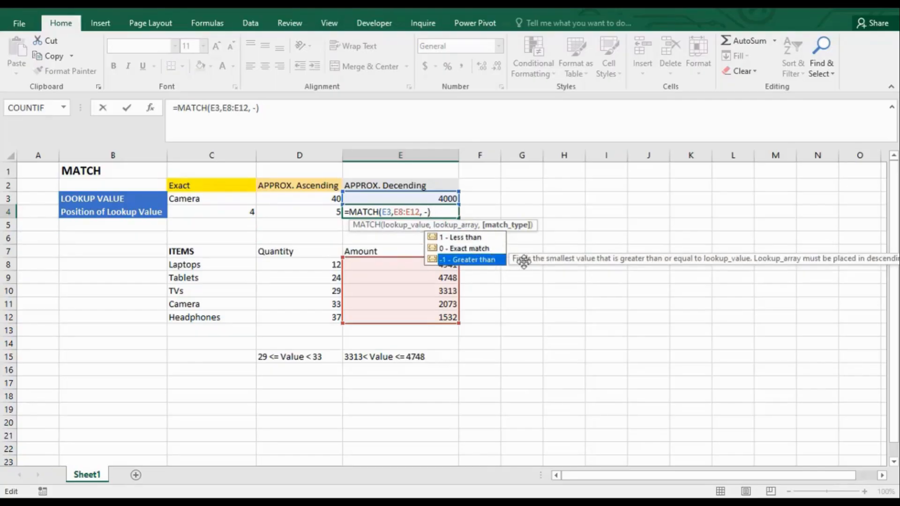
left_click(482, 262)
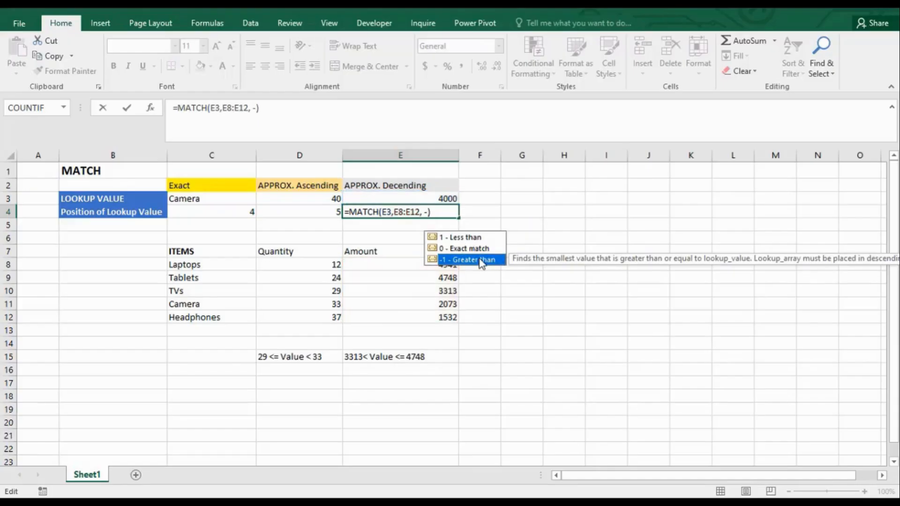
left_click(431, 212)
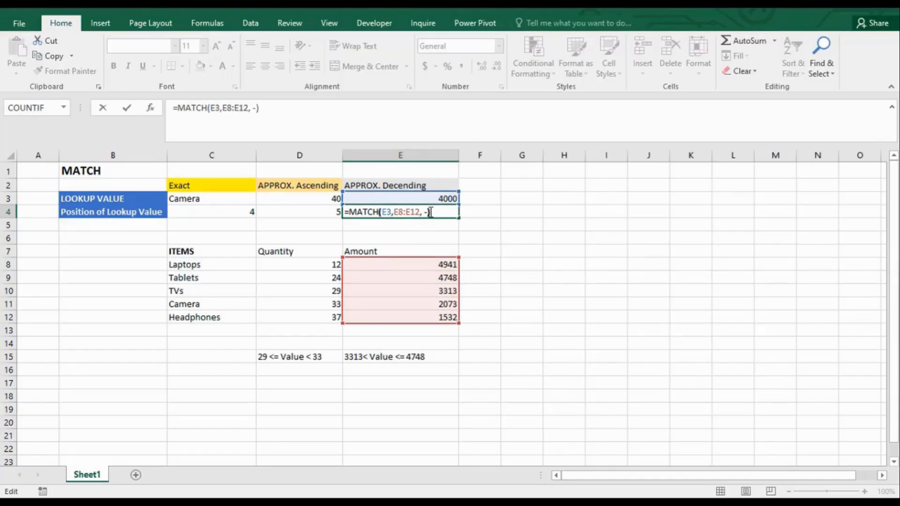
type("1")
key("Return")
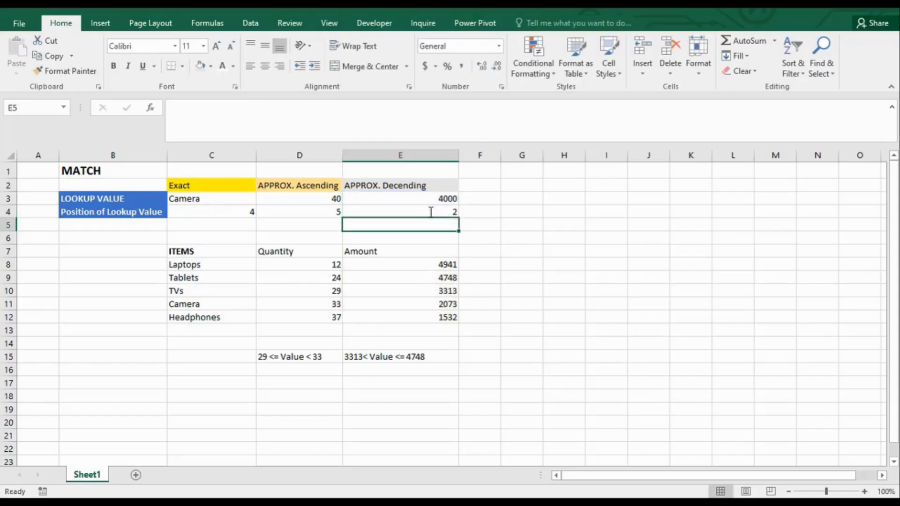
left_click(440, 278)
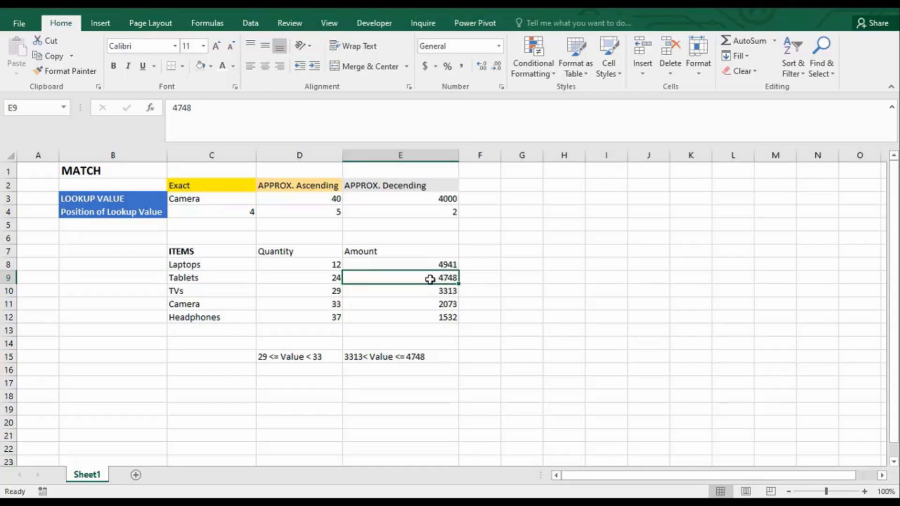
Read the Greater than description in E4's formula once more, restore match type -1, and select the Tablets amount.
double_click(437, 212)
key("Left")
key("Left")
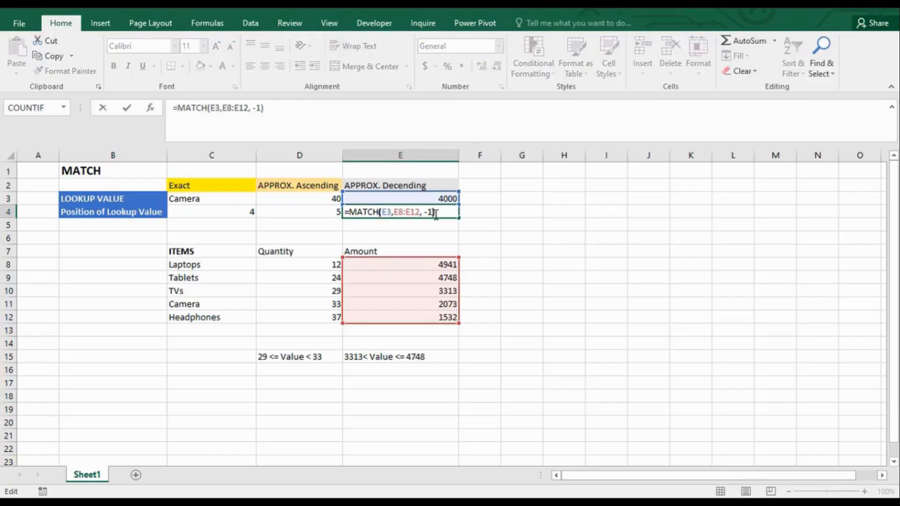
key("Delete")
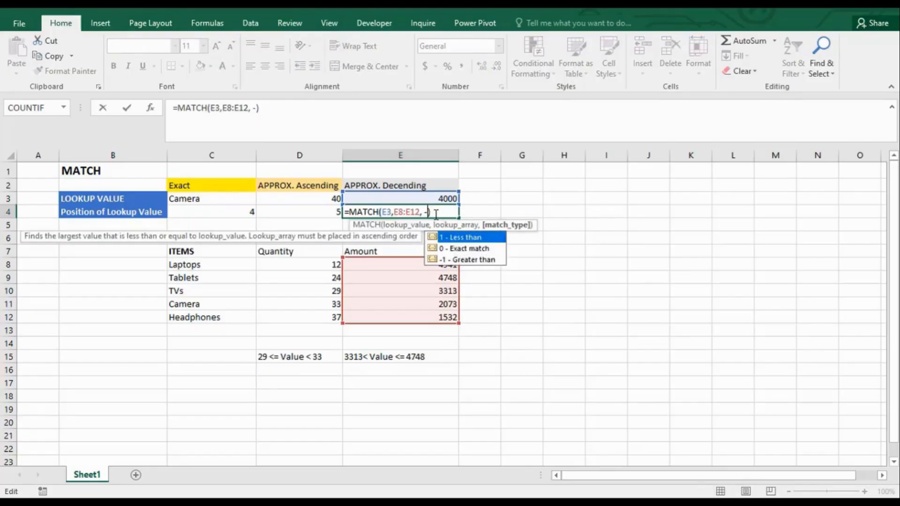
key("Down")
key("Down")
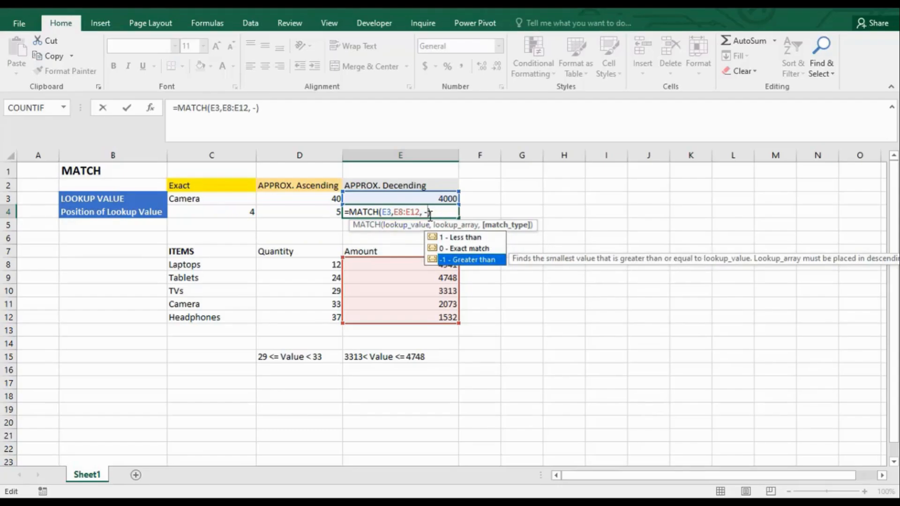
type("1")
key("Return")
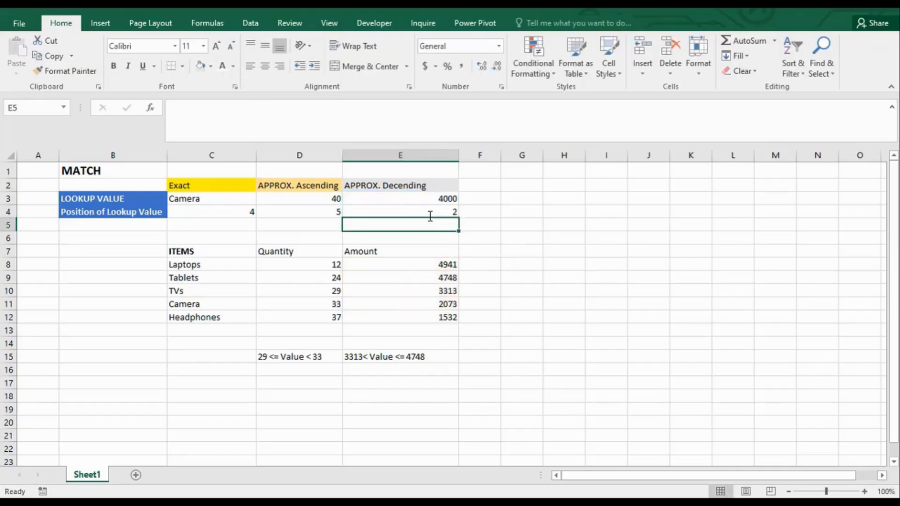
left_click(448, 280)
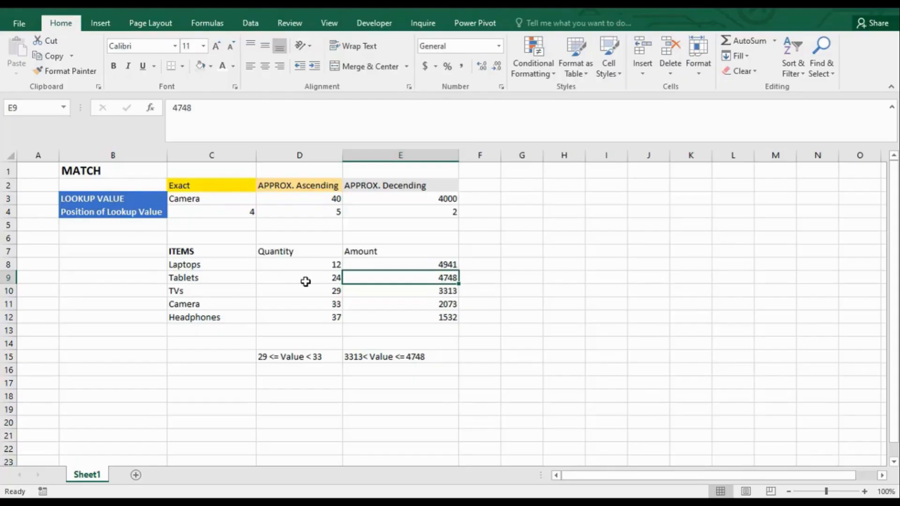
Compare the ascending MATCH formula in D4 with the descending one in E4.
left_click(304, 209)
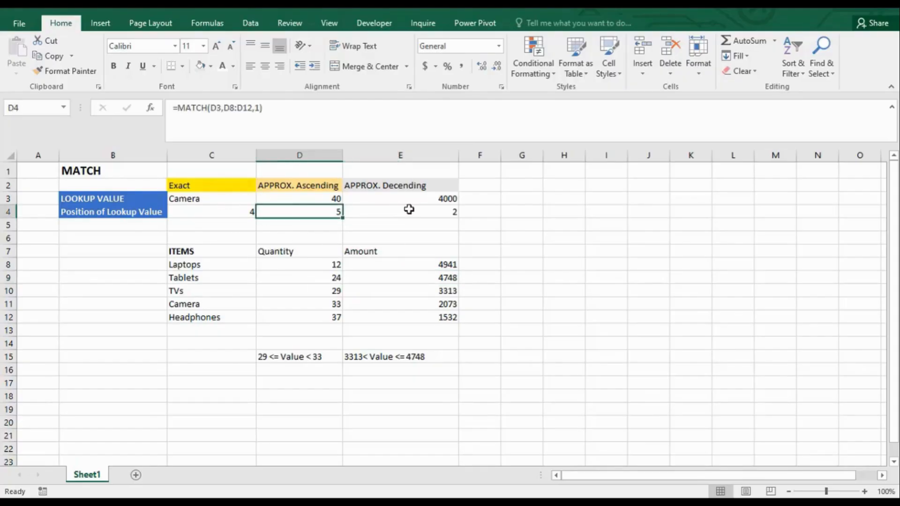
left_click(408, 209)
left_click(315, 322)
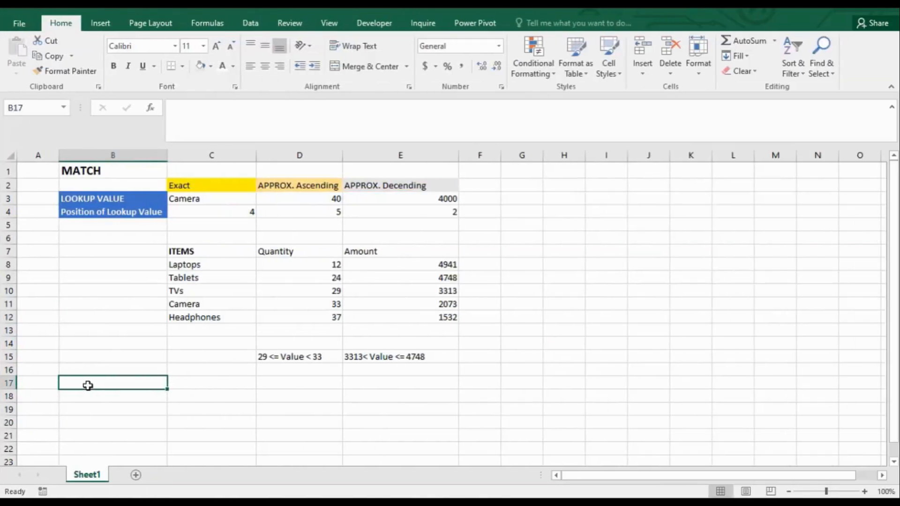
Enter the heading INDEX in B17, below the MATCH example.
type("INDEX")
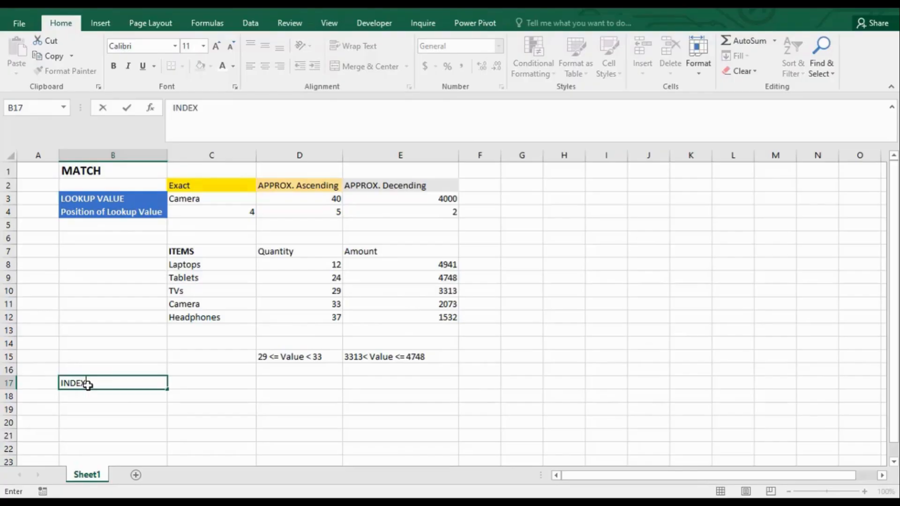
key("Return")
key("alt+m")
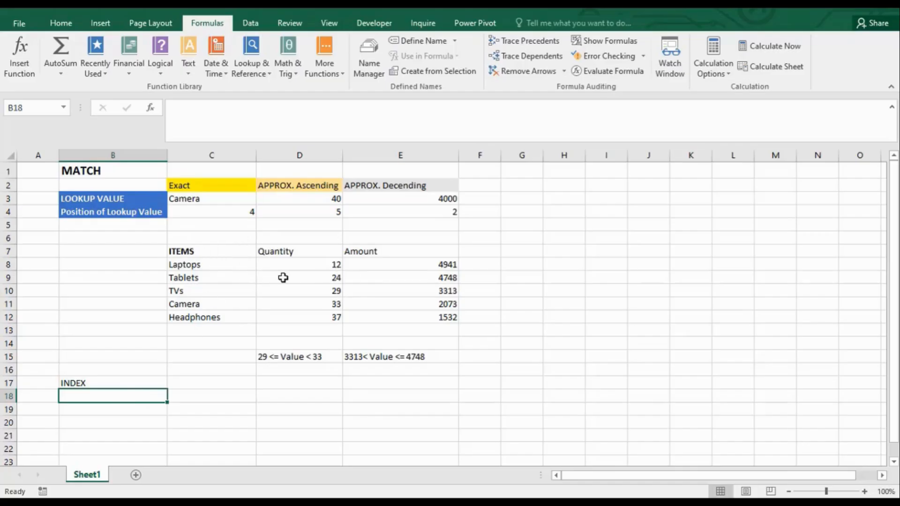
Copy the item rows C8:E12 without their headers and paste them starting at B20, below the INDEX heading.
left_click_drag(188, 266, 446, 317)
key("ctrl+c")
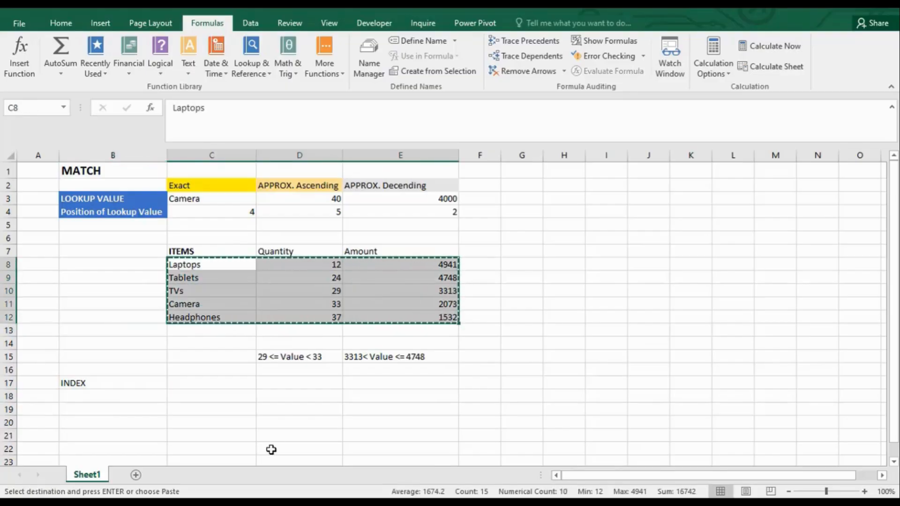
left_click(174, 397)
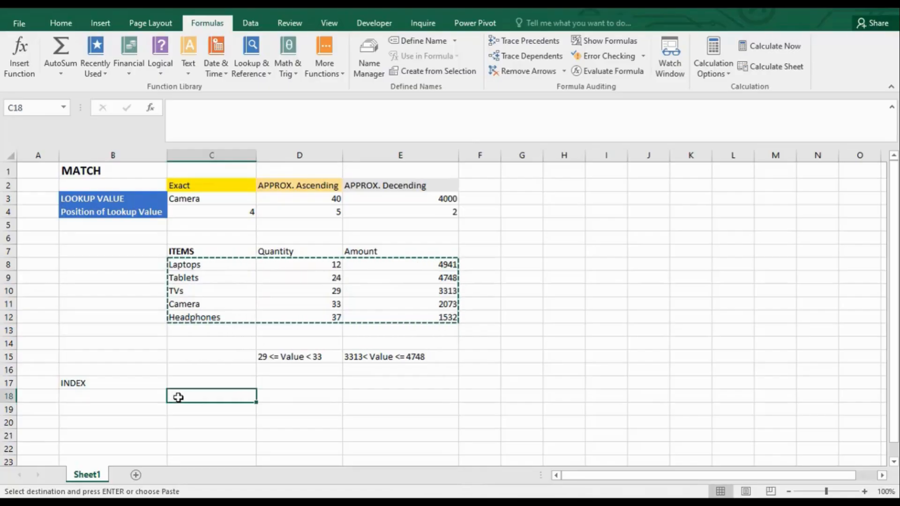
left_click(140, 398)
left_click(122, 437)
left_click(131, 423)
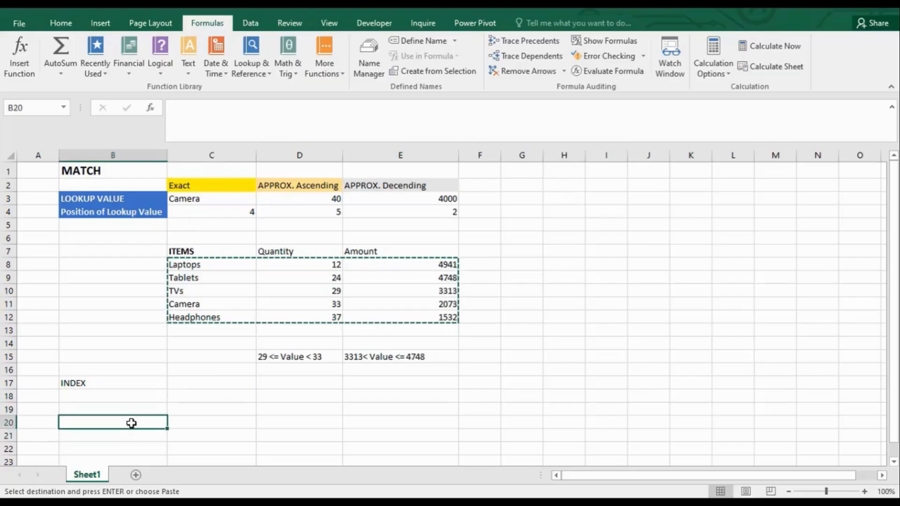
key("Return")
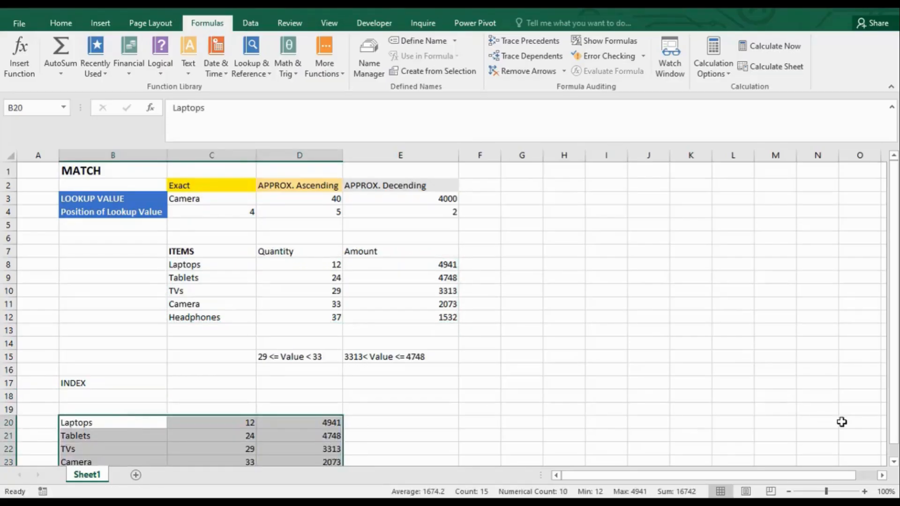
scroll(895, 468, "down", 4)
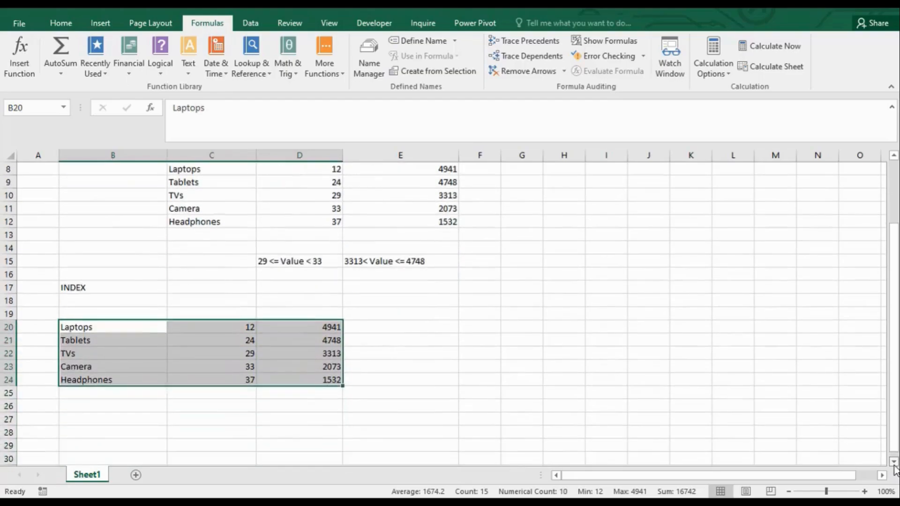
left_click(175, 233)
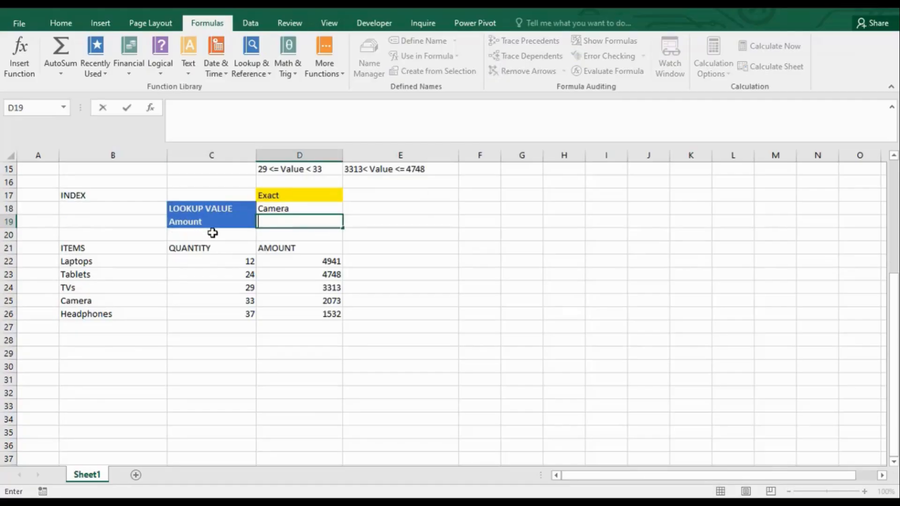
type("=INDEX")
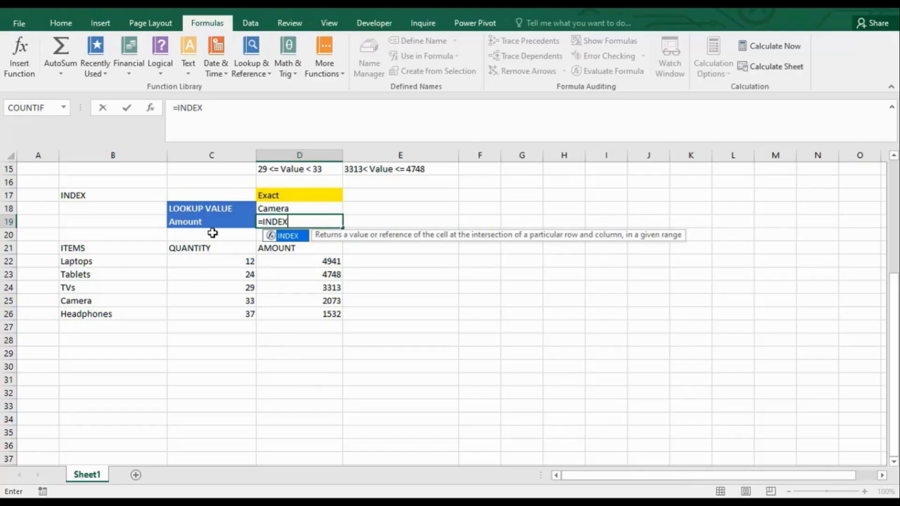
type("(")
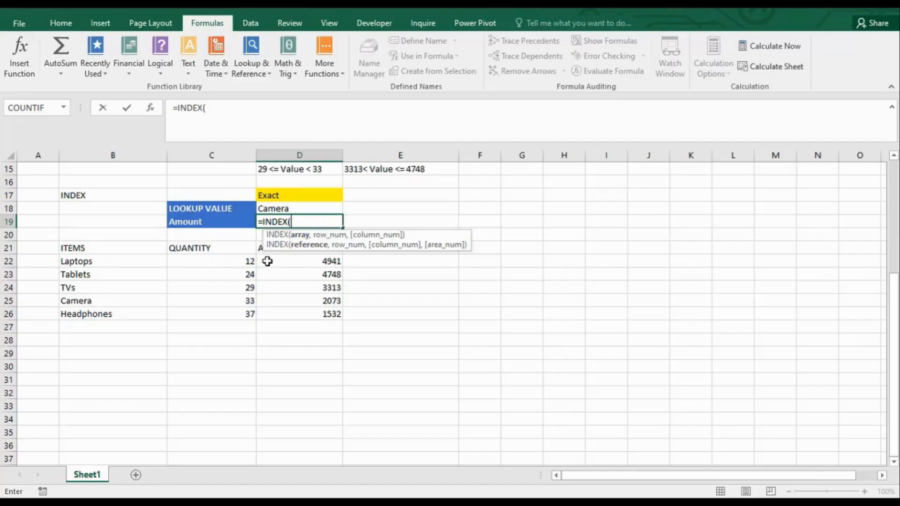
key("BackSpace")
key("BackSpace")
key("BackSpace")
key("BackSpace")
key("BackSpace")
key("BackSpace")
key("BackSpace")
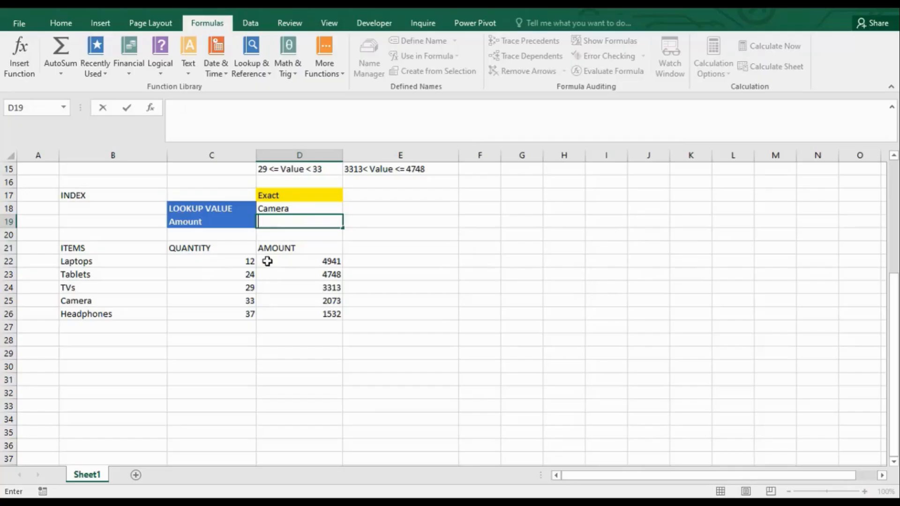
Compare the lookup value in D18 with the Camera row and its amount in the items table.
left_click(114, 301)
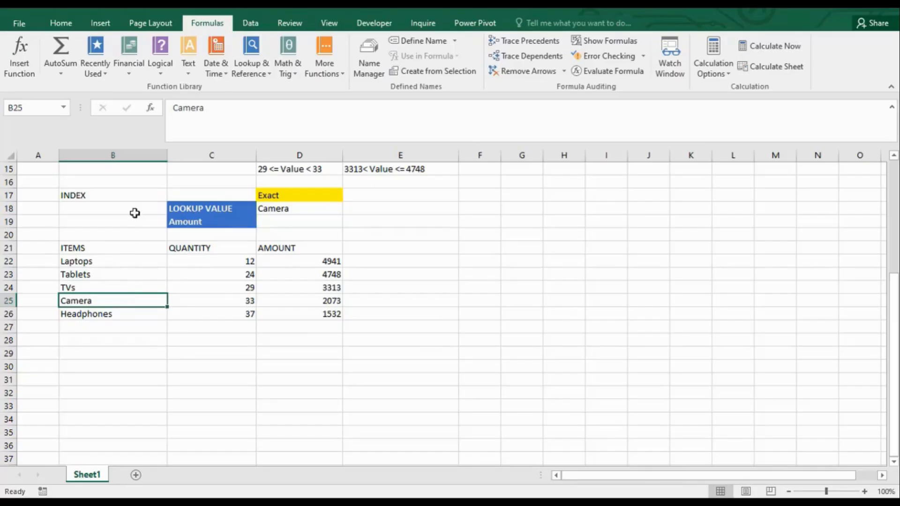
left_click(311, 301)
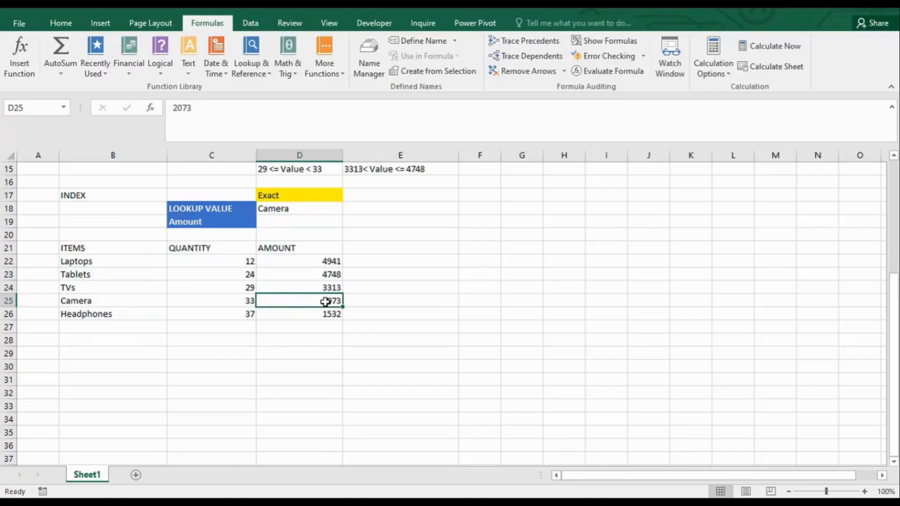
left_click(274, 208)
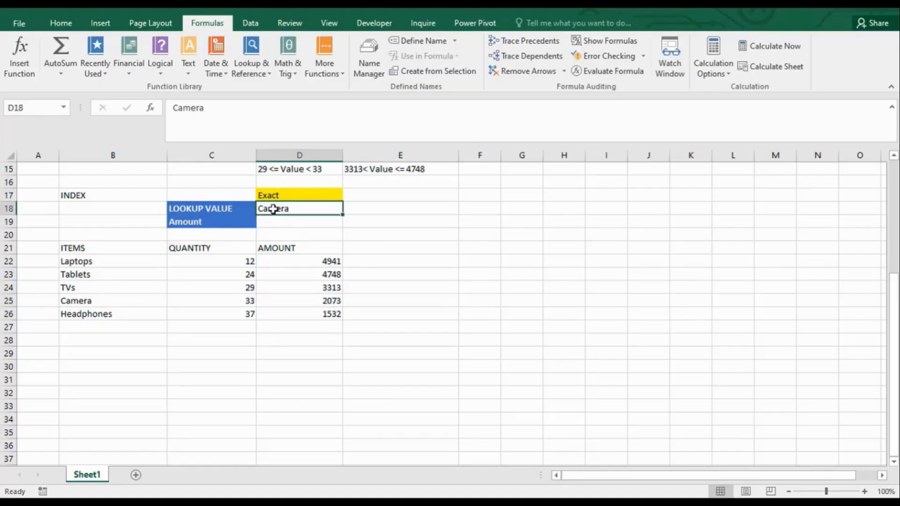
left_click(332, 302)
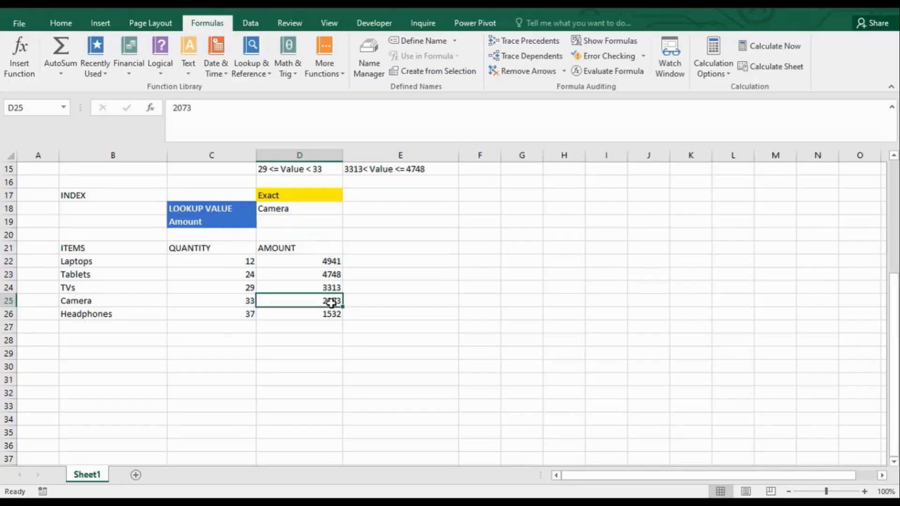
left_click(294, 208)
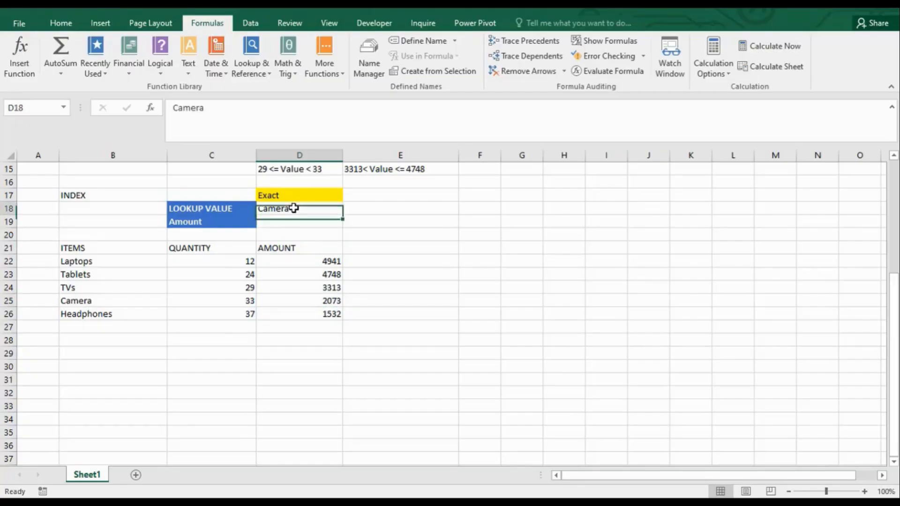
Start an INDEX formula in D19 with the amounts D22:D26 as its array.
left_click(287, 221)
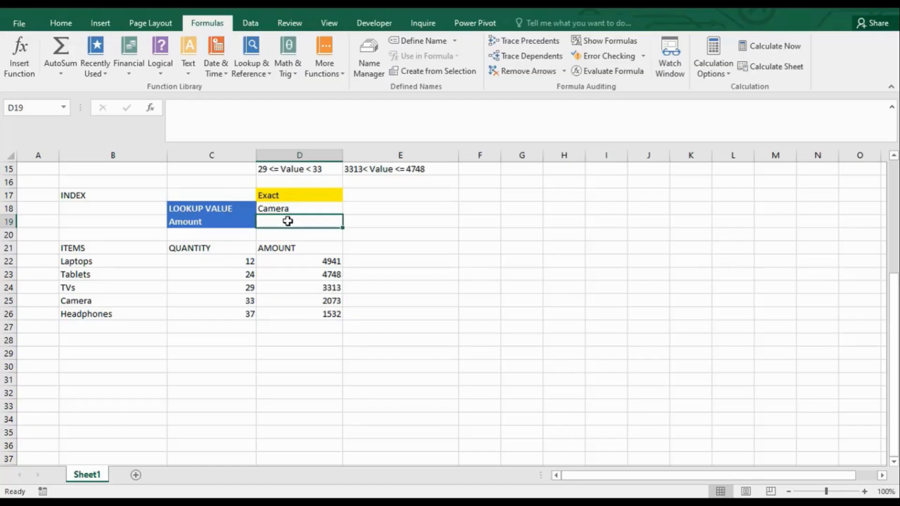
type("=INDEX")
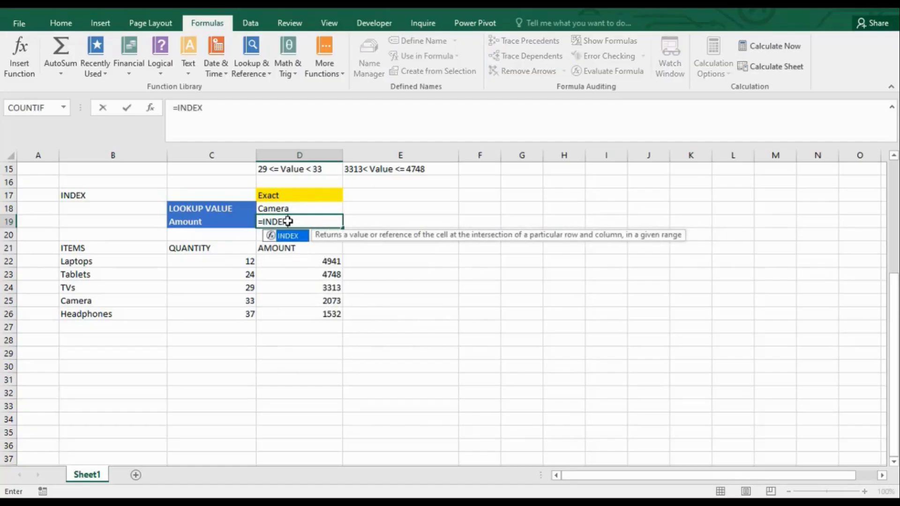
type("(")
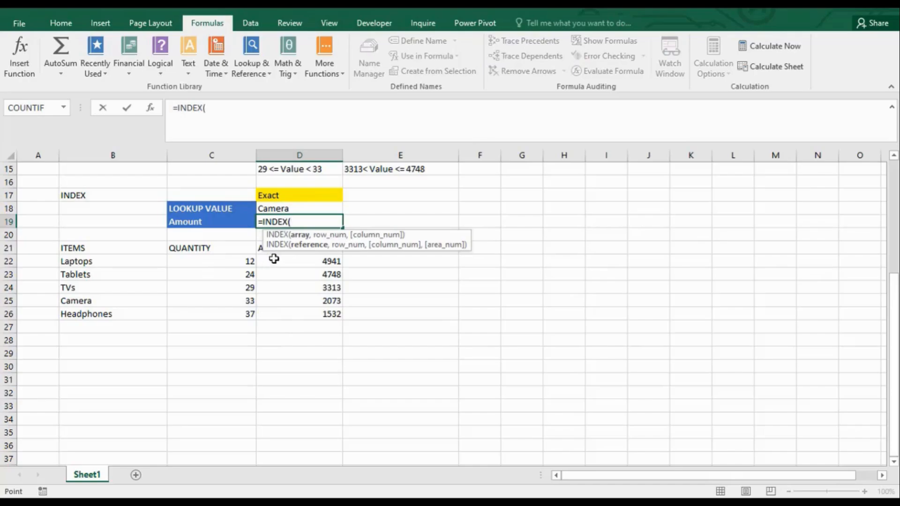
left_click_drag(274, 259, 308, 313)
type(",")
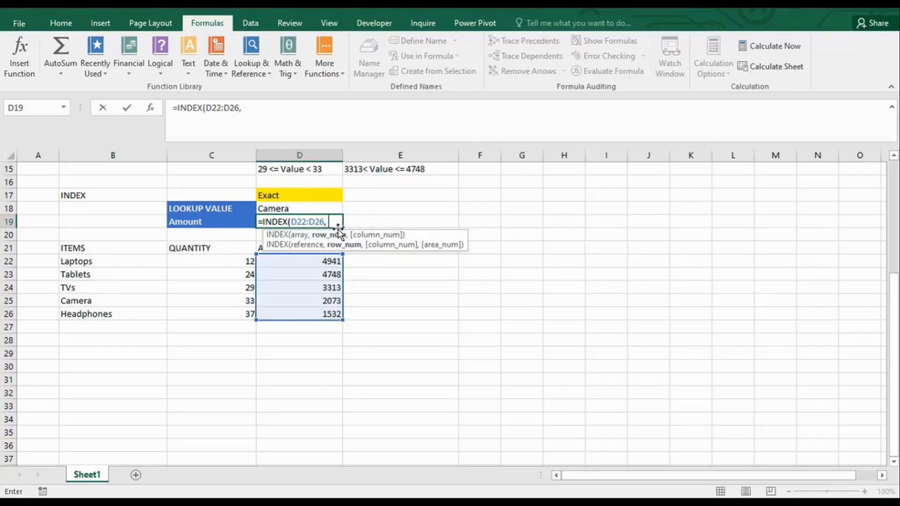
Complete D19's formula with MATCH(D18,B22:B26,0) as the row number, using the exact match type.
type("MATCH(")
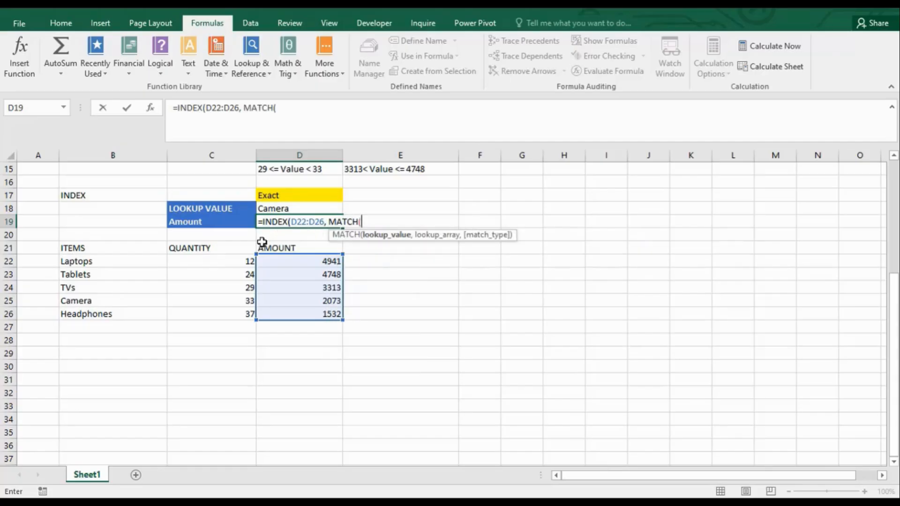
left_click(275, 208)
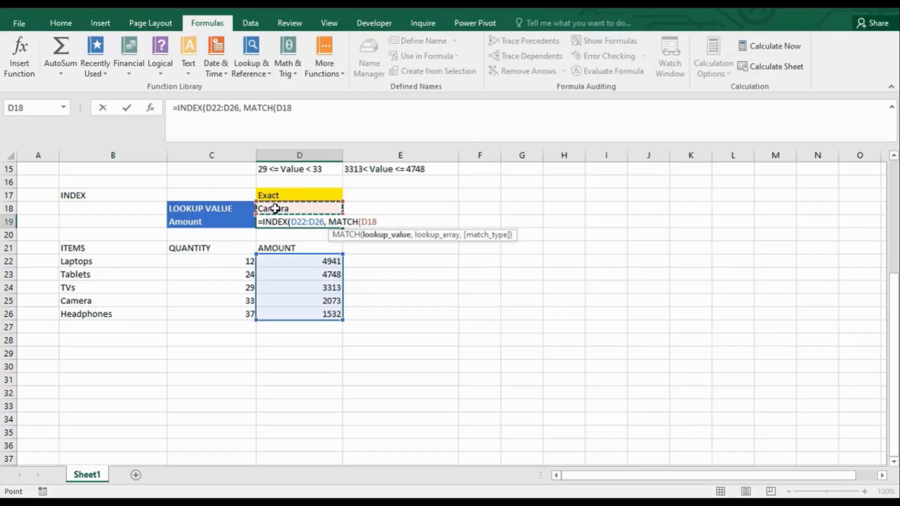
type(",")
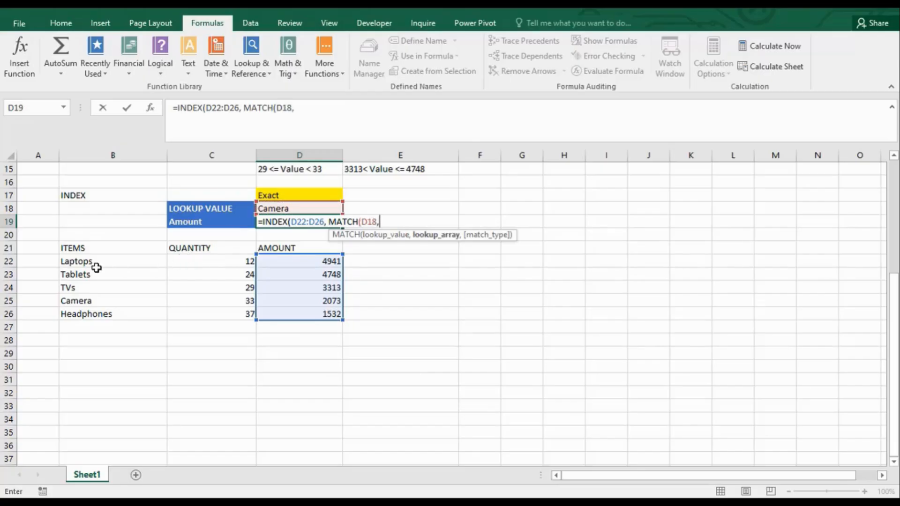
left_click_drag(92, 261, 106, 312)
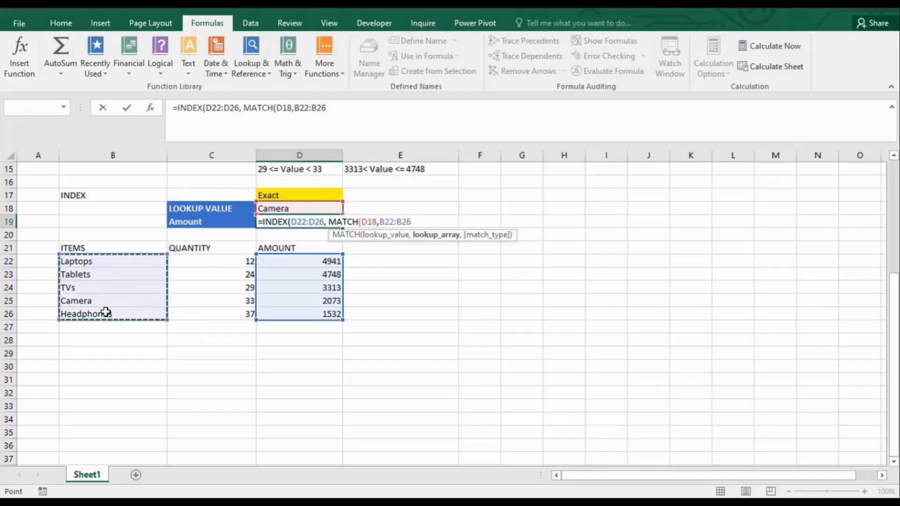
type(",")
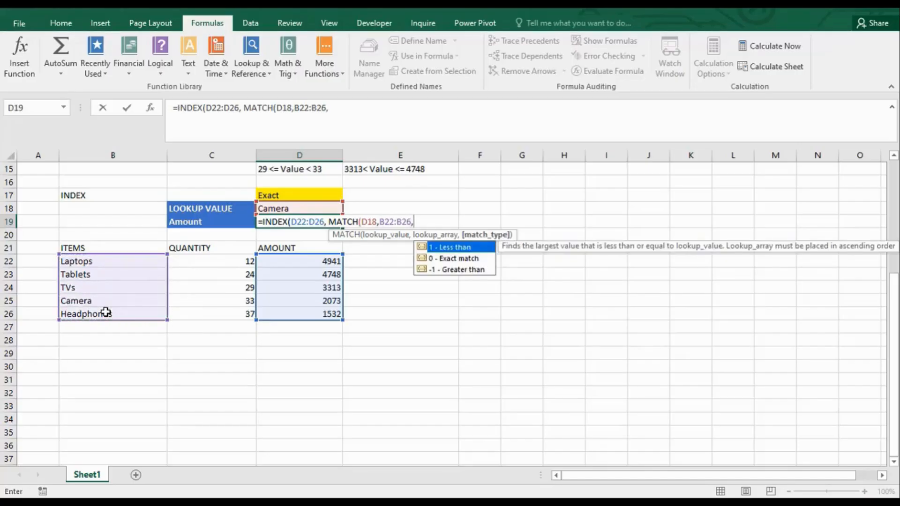
key("Down")
key("Tab")
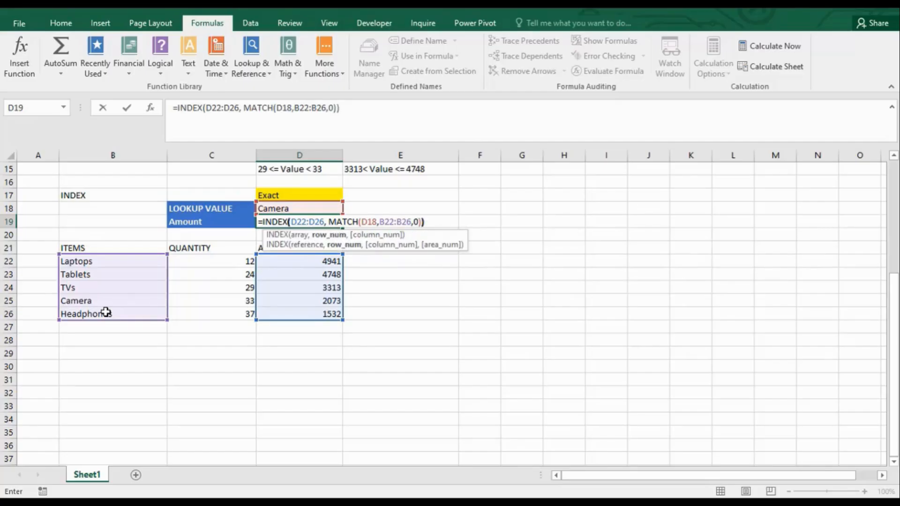
key("Return")
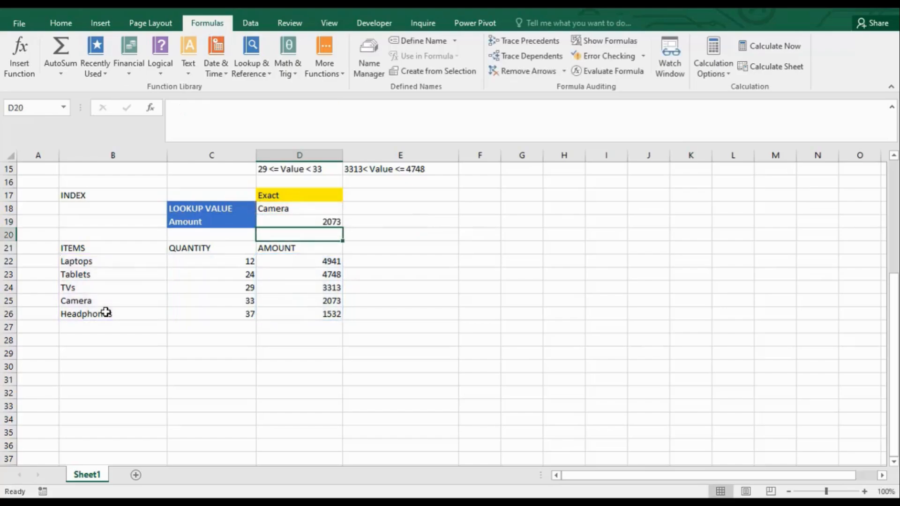
Check D19's result against the Camera row's amount, and change the lookup value in D18 to Laptops.
left_click(79, 304)
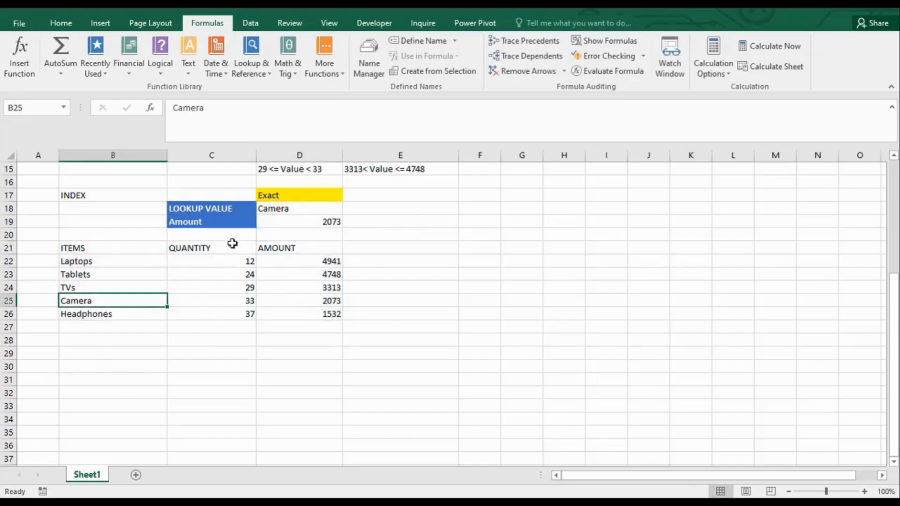
left_click(317, 303)
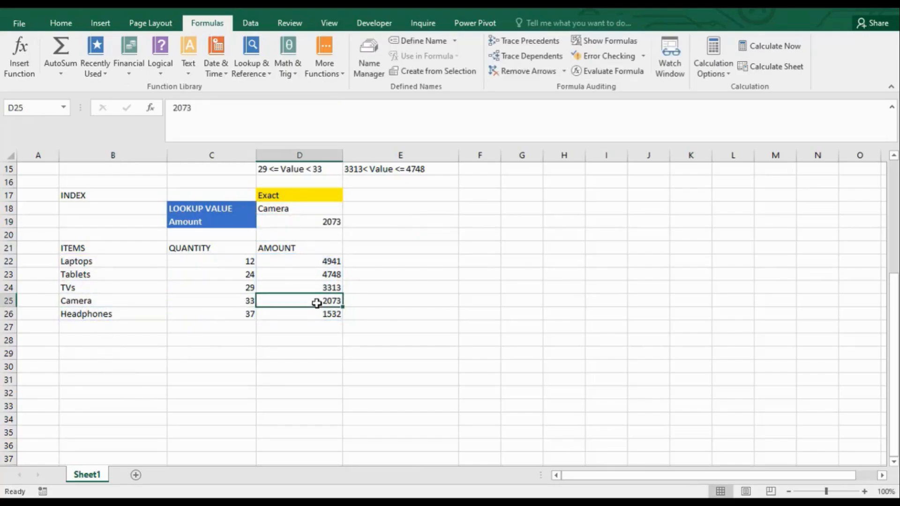
left_click(285, 209)
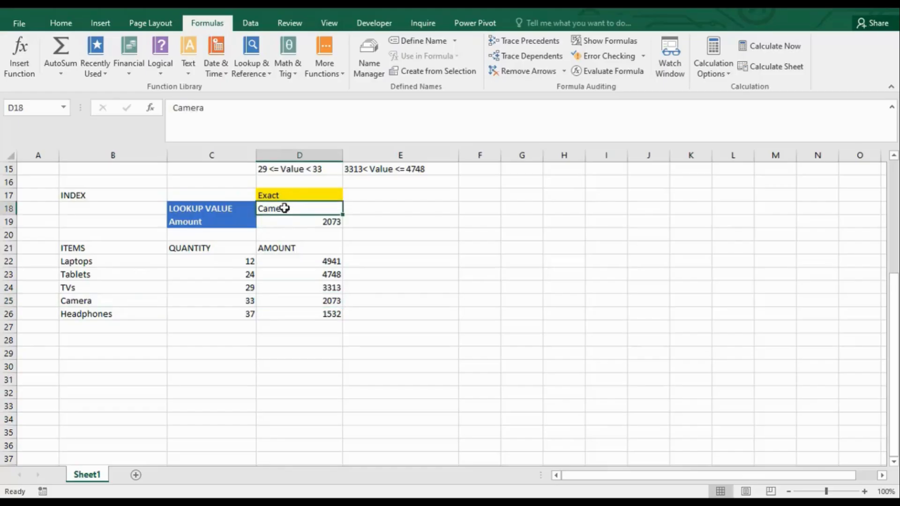
key("BackSpace")
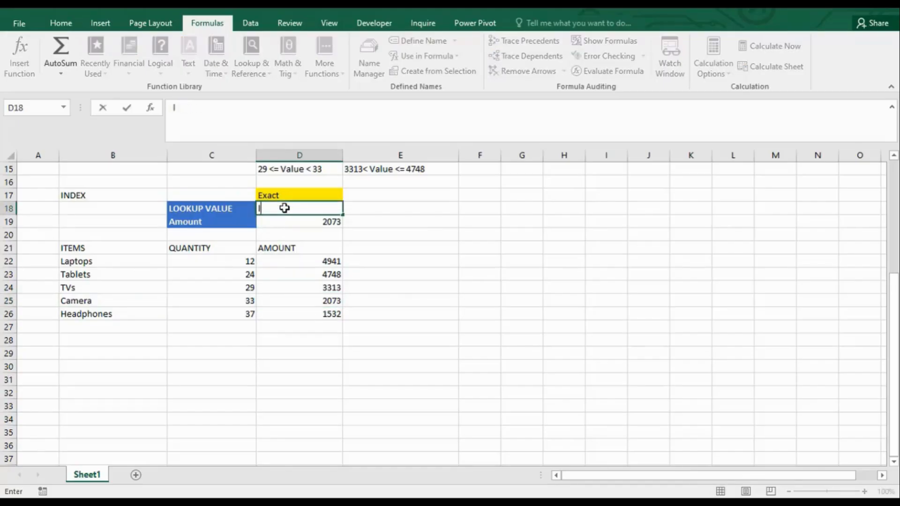
type("Laptops")
key("Return")
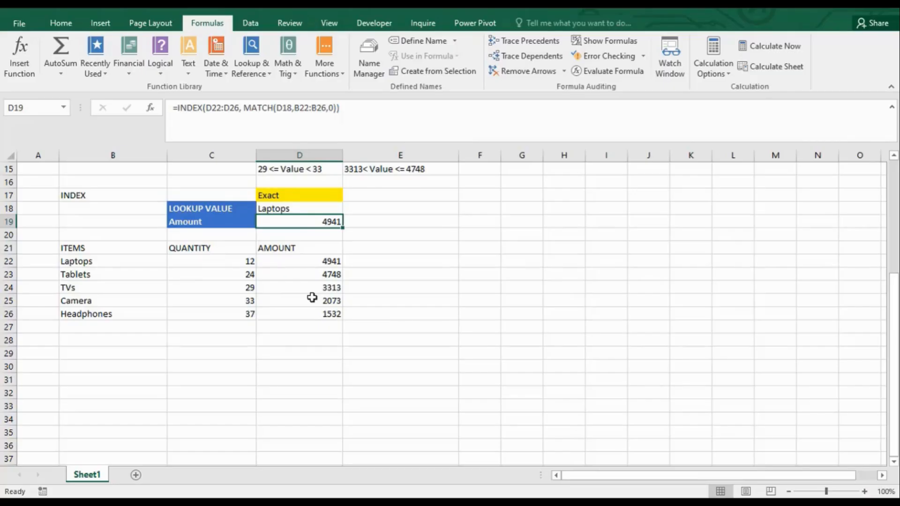
Examine the Laptops amount and the sort order of the Quantity and Amount columns.
key("Down")
key("Down")
key("Down")
key("Right")
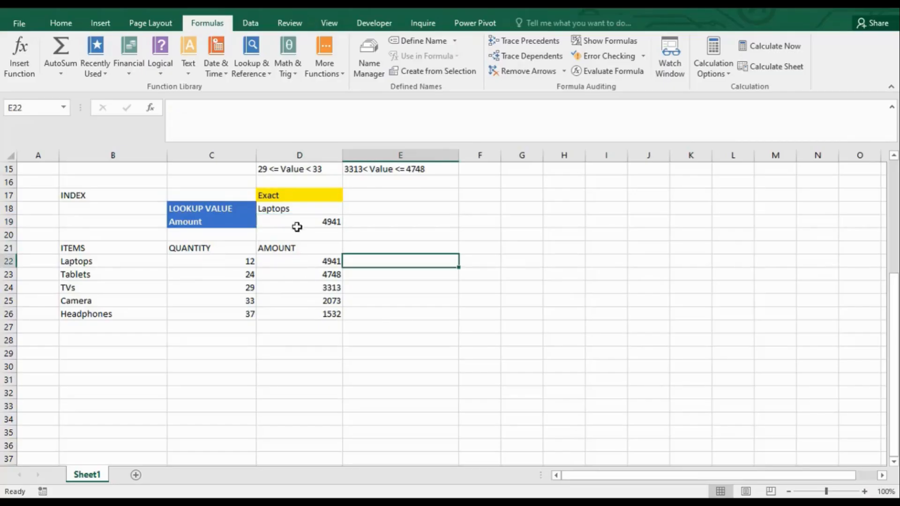
left_click(413, 209)
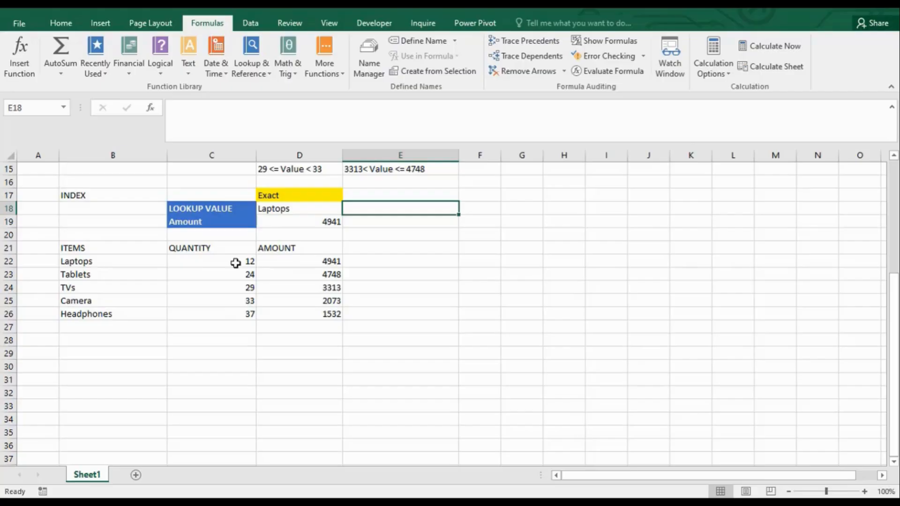
left_click_drag(235, 264, 245, 312)
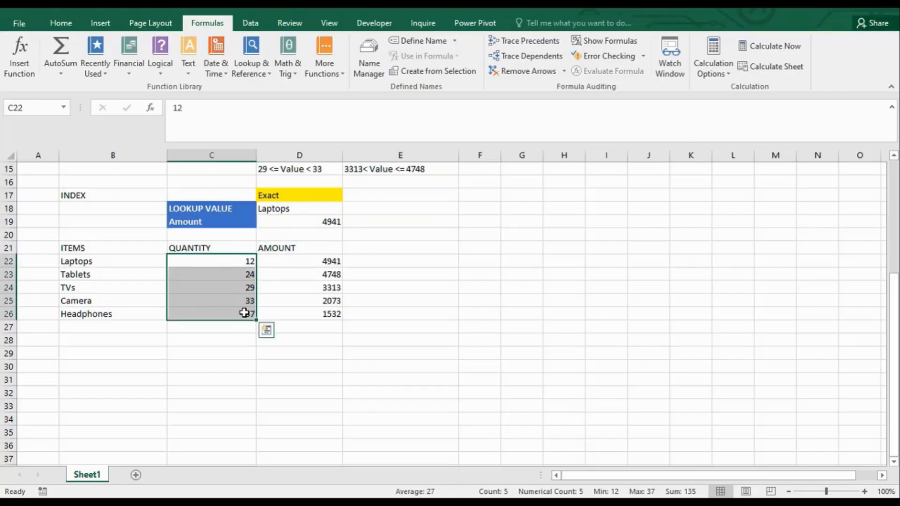
left_click(240, 273)
left_click(235, 261)
left_click_drag(235, 262, 242, 311)
left_click(242, 263)
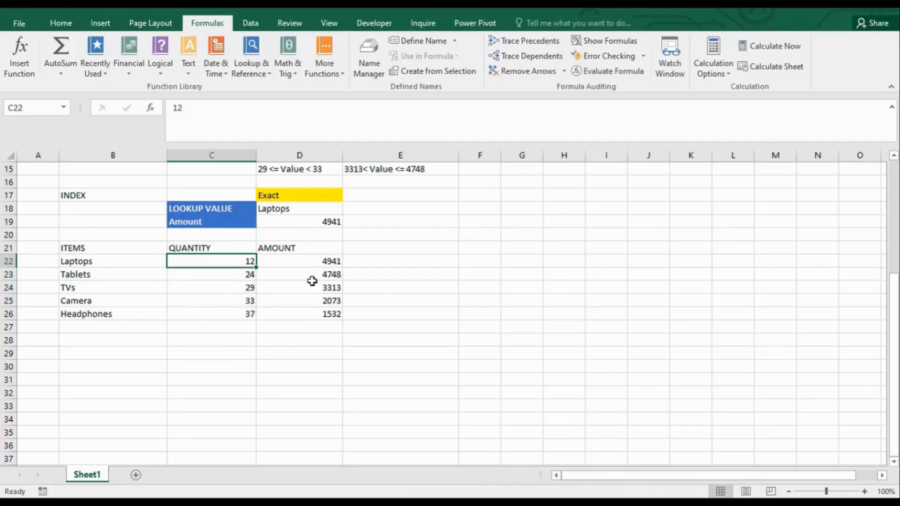
left_click_drag(313, 261, 295, 288)
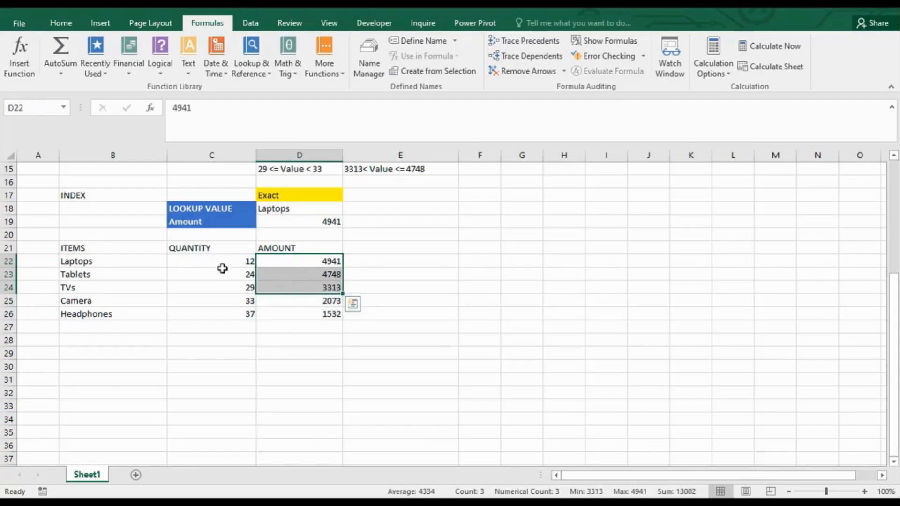
left_click_drag(219, 261, 225, 311)
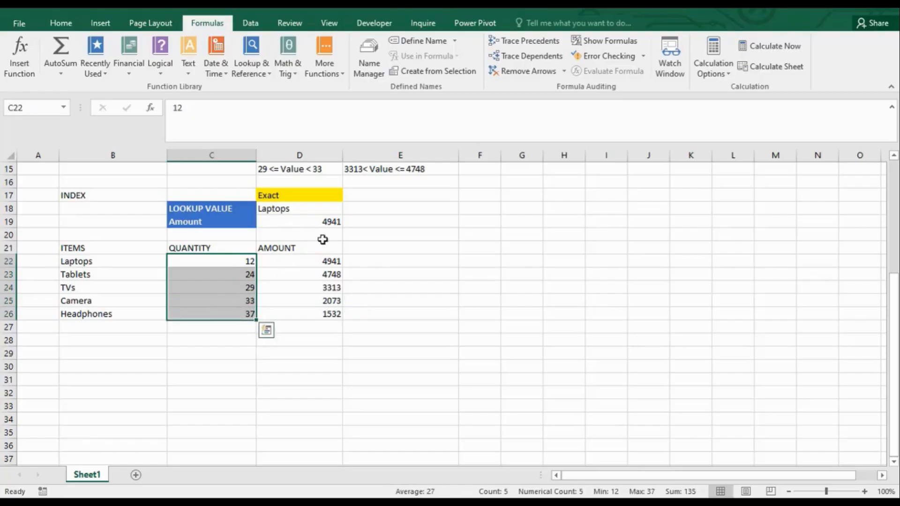
left_click(367, 199)
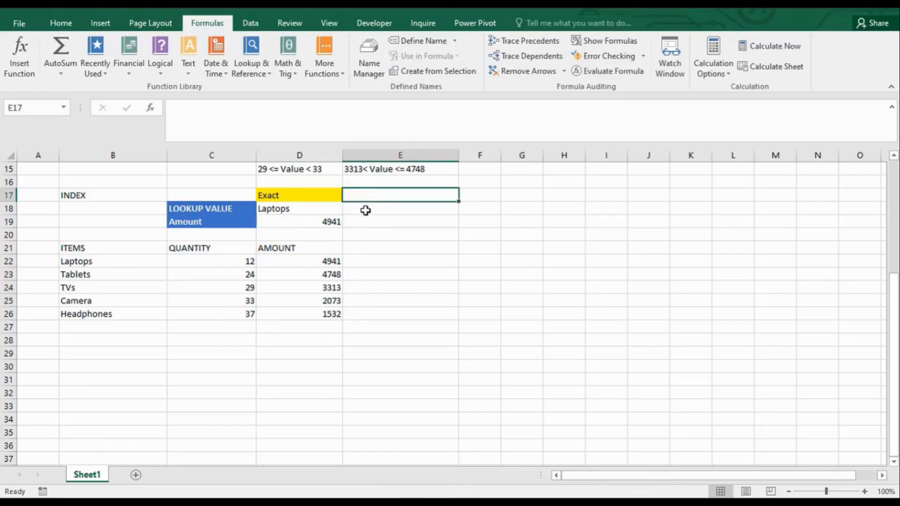
left_click(366, 210)
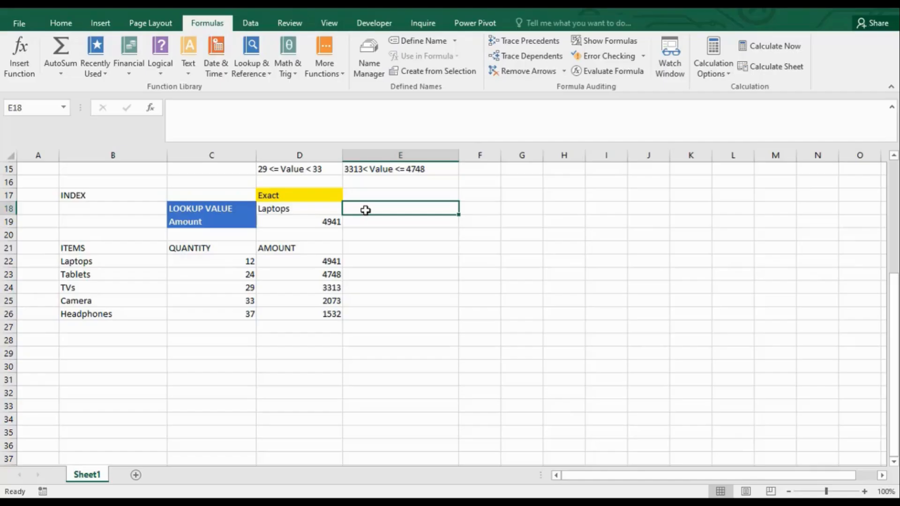
type("30")
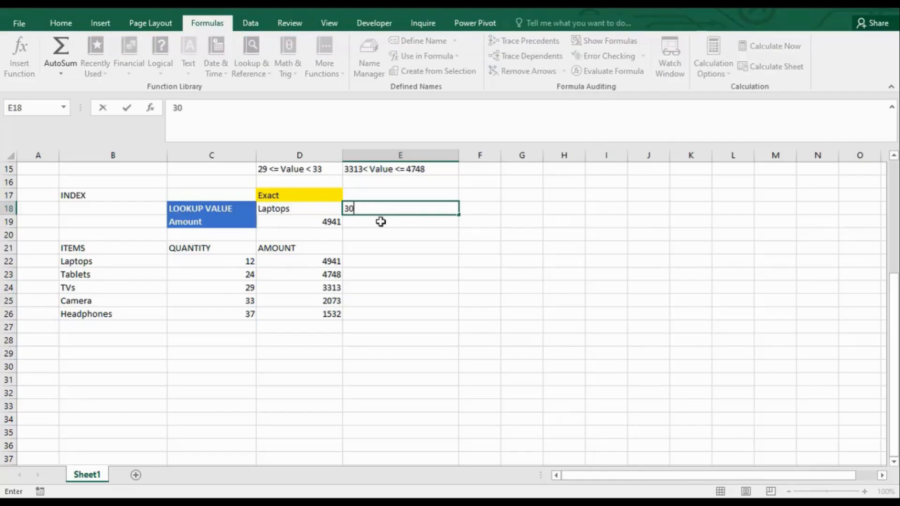
key("Return")
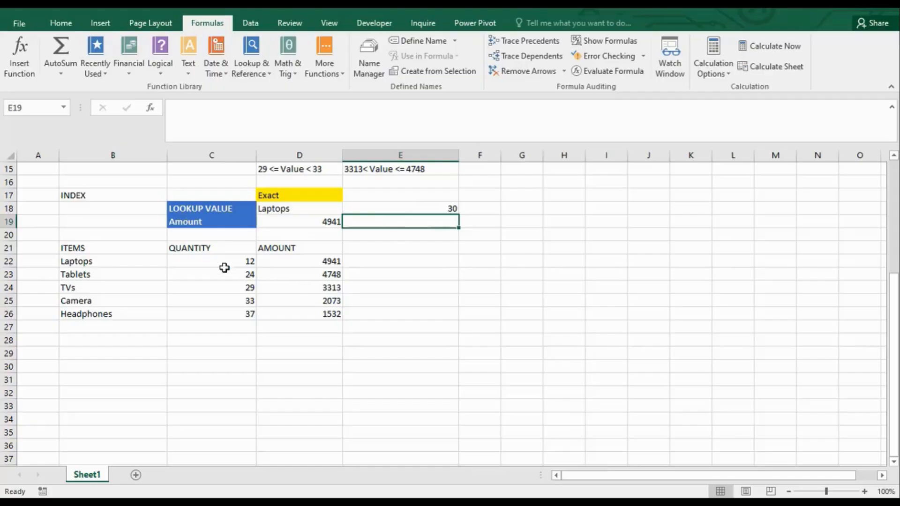
left_click(437, 209)
key("Delete")
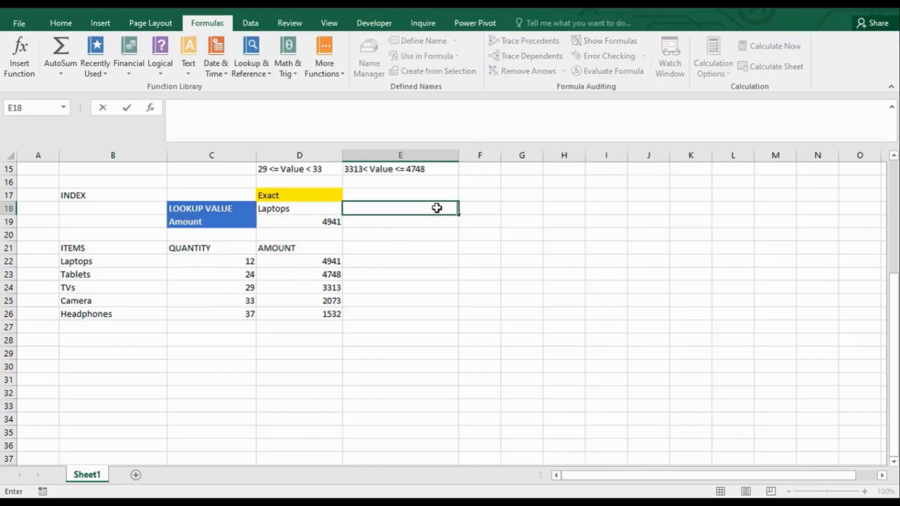
left_click(229, 264)
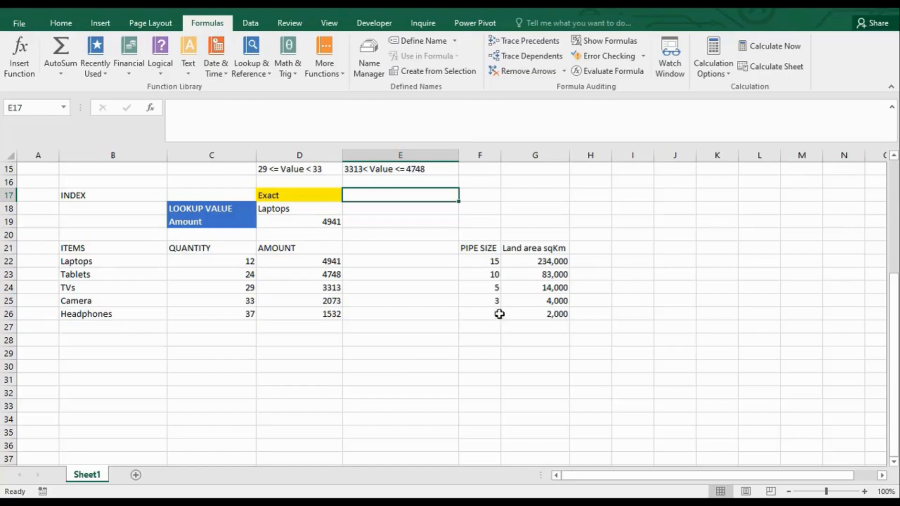
Examine the pipe sizes and land areas in F21:G26, and review the greater-than MATCH formula in E4.
left_click(475, 247)
left_click_drag(515, 264, 564, 311)
left_click(487, 264)
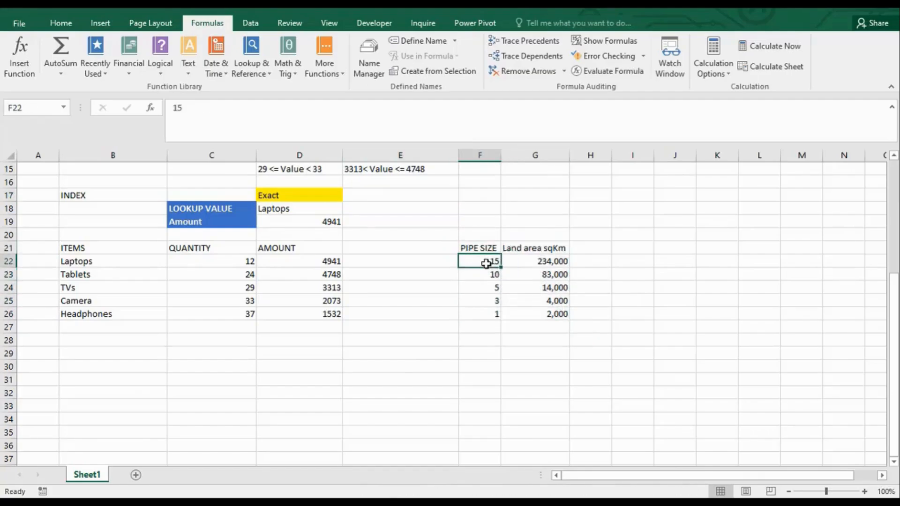
left_click(533, 257)
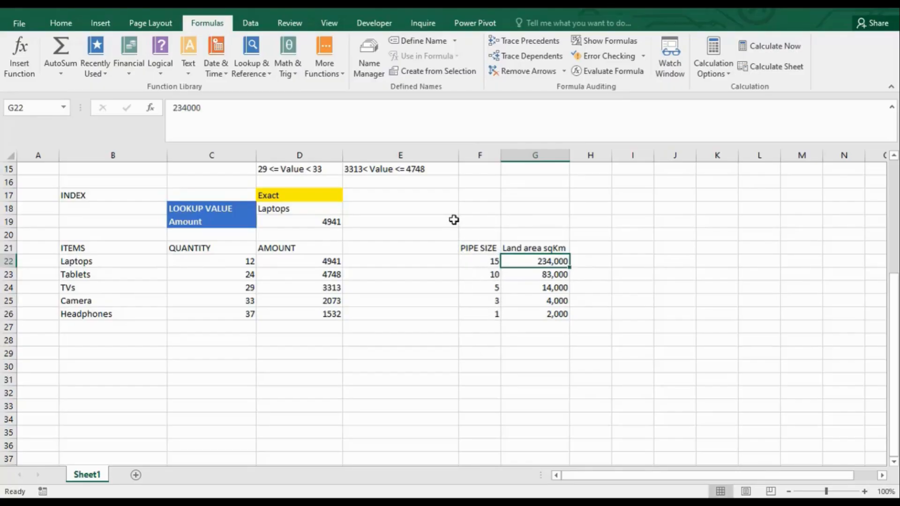
left_click(374, 201)
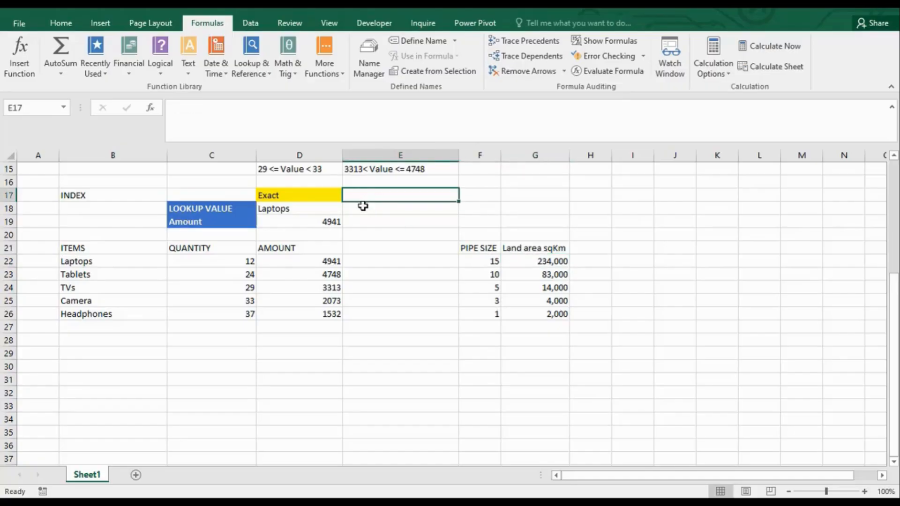
left_click(362, 207)
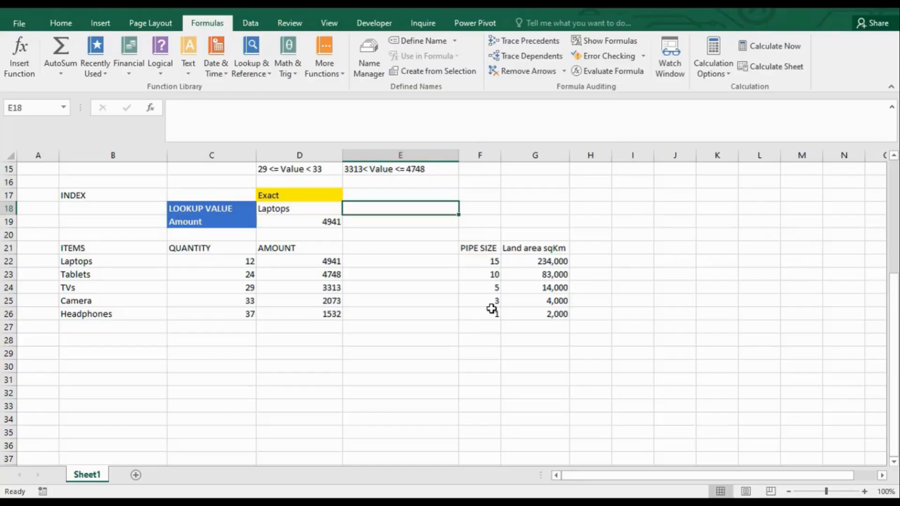
left_click_drag(892, 362, 894, 277)
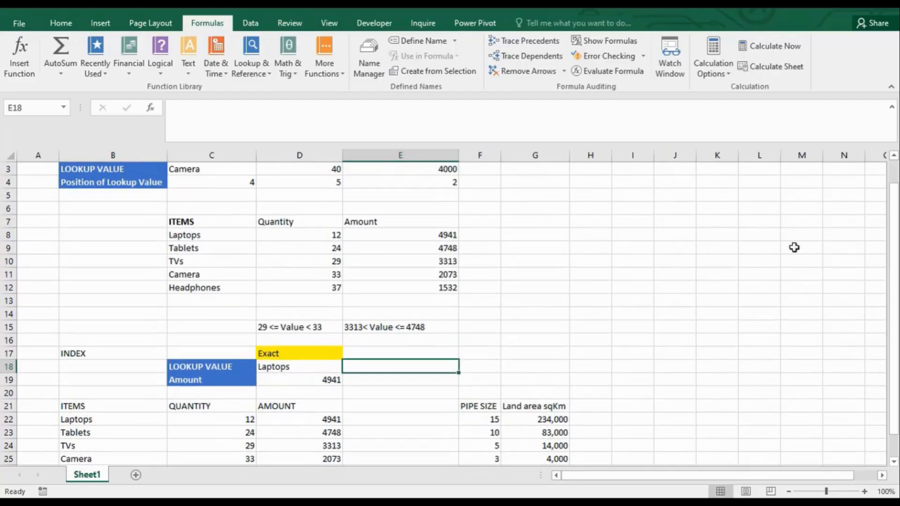
left_click(452, 183)
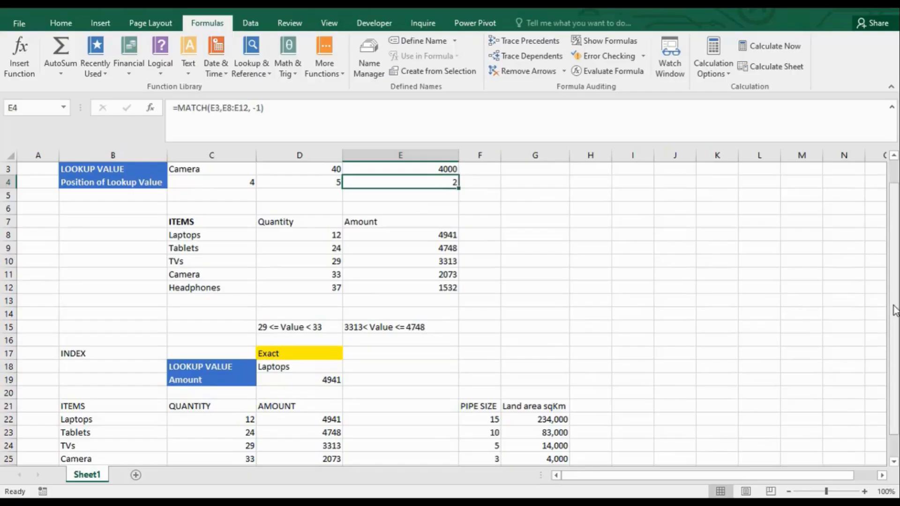
left_click_drag(895, 310, 894, 317)
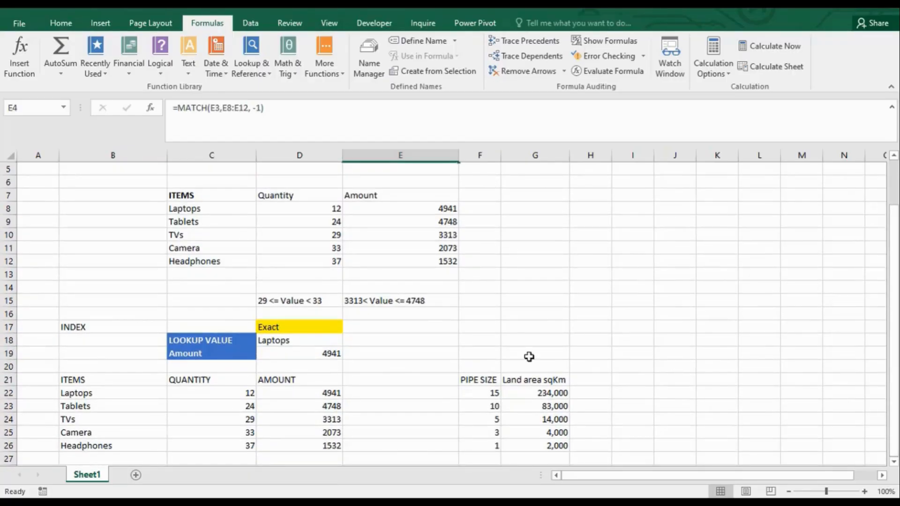
Enter 7 as the pipe size lookup value in E18.
left_click(389, 355)
left_click(371, 338)
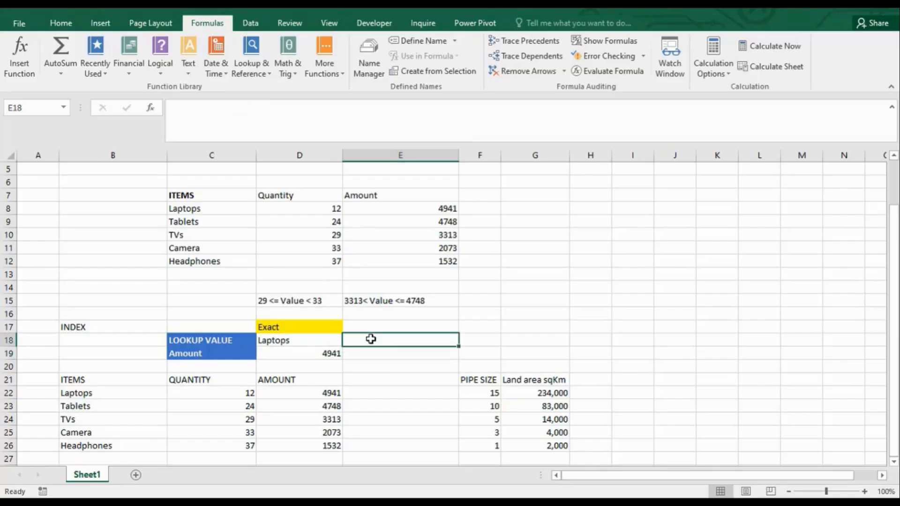
type("10")
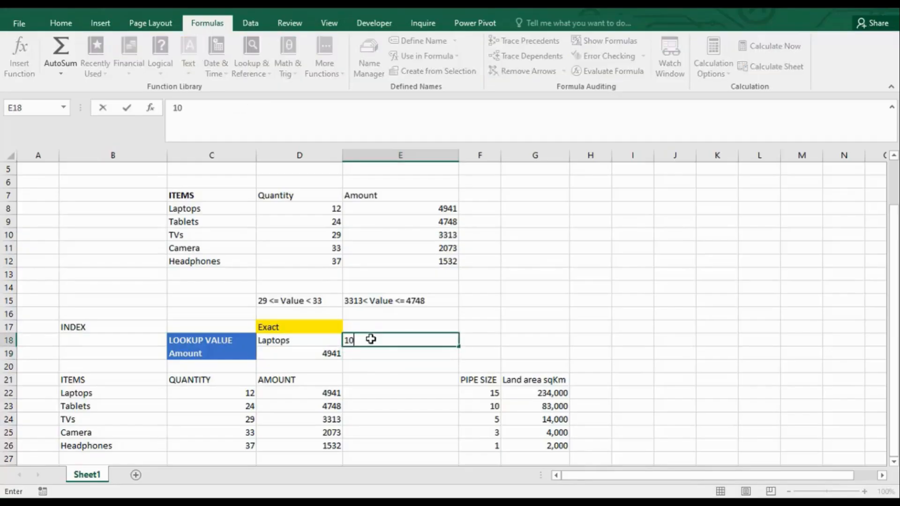
key("BackSpace")
key("BackSpace")
type("7")
left_click(392, 355)
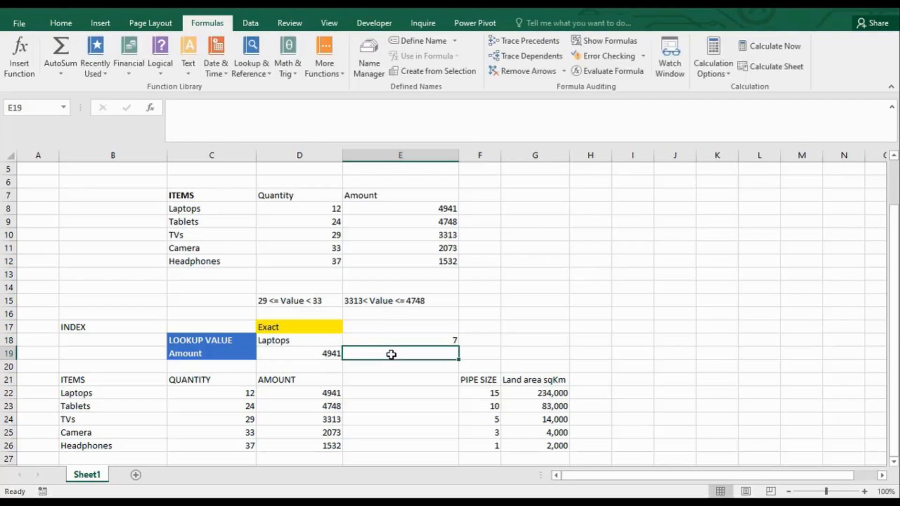
Start an INDEX formula in E19 with the land areas G22:G26 as its array.
type("=index")
key("Tab")
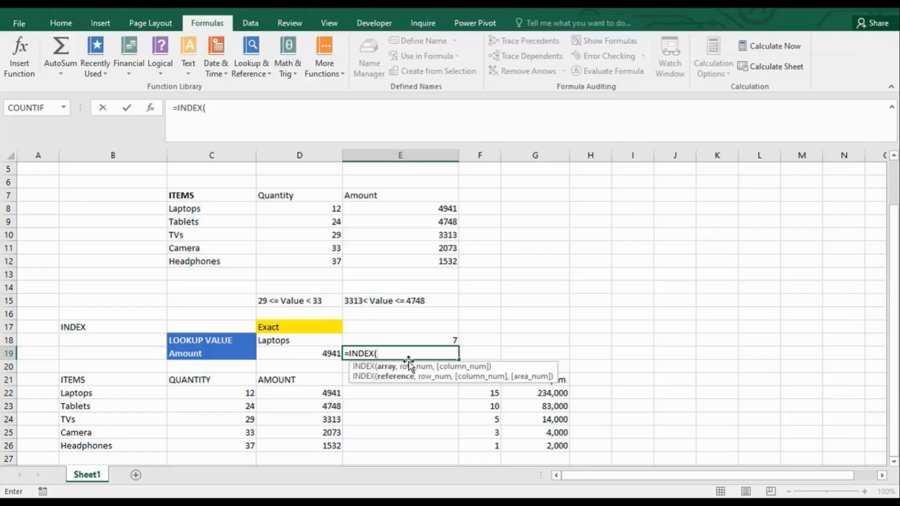
left_click_drag(531, 389, 546, 450)
type(",")
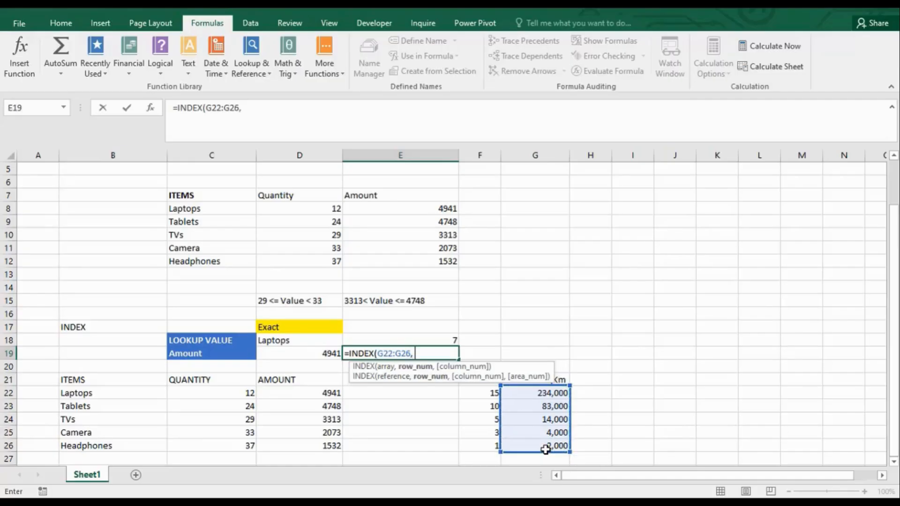
Add MATCH as the row number in E19's formula, looking up E18 in F22:F26 with match type -1 (Greater than).
type(" match")
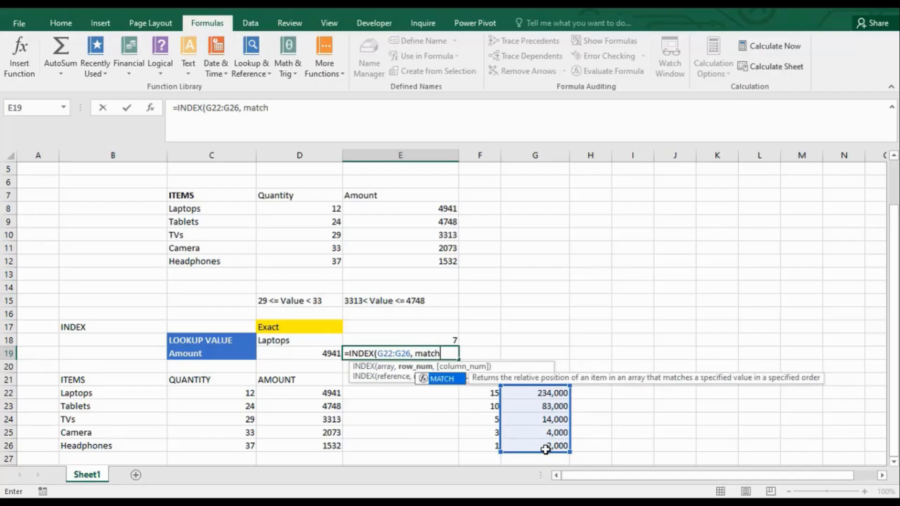
key("Tab")
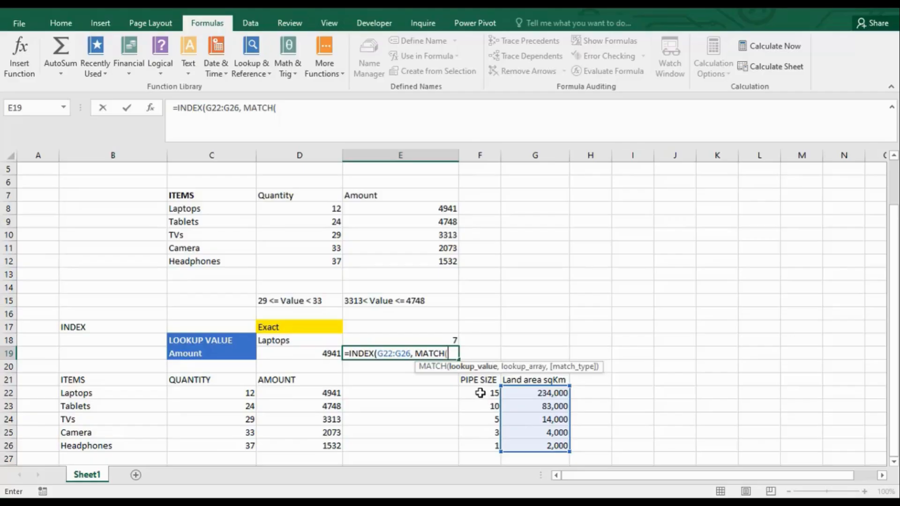
left_click(436, 339)
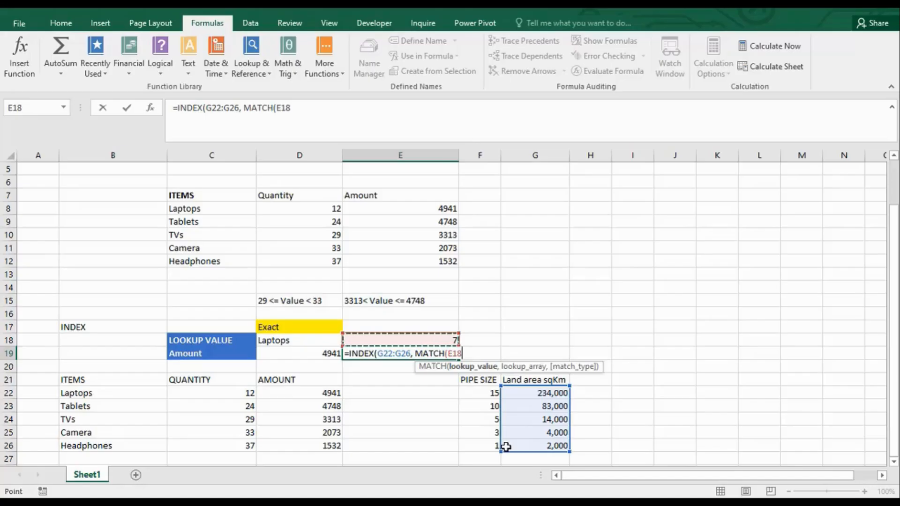
type(",")
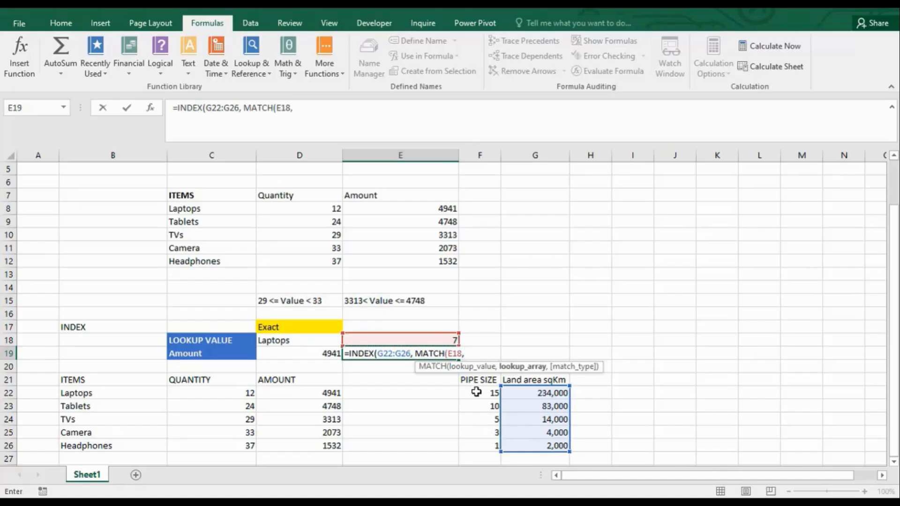
left_click_drag(476, 392, 487, 439)
type(",")
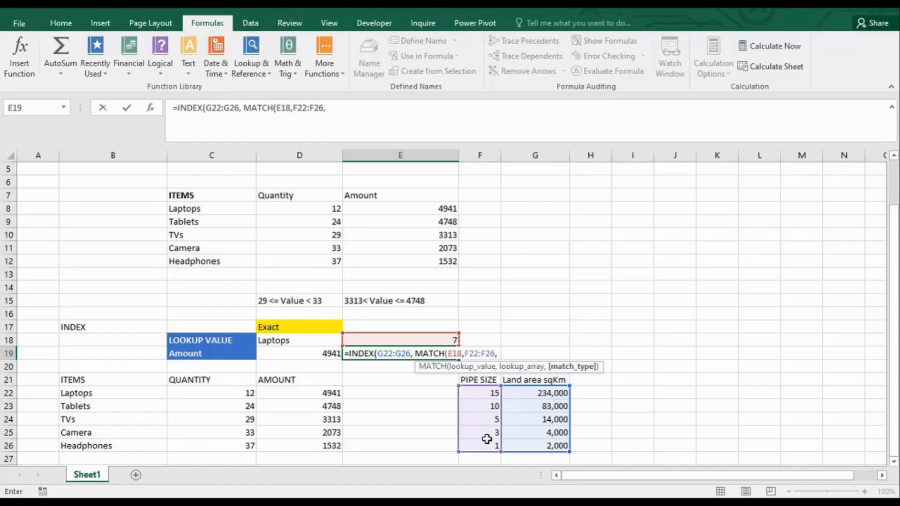
key("BackSpace")
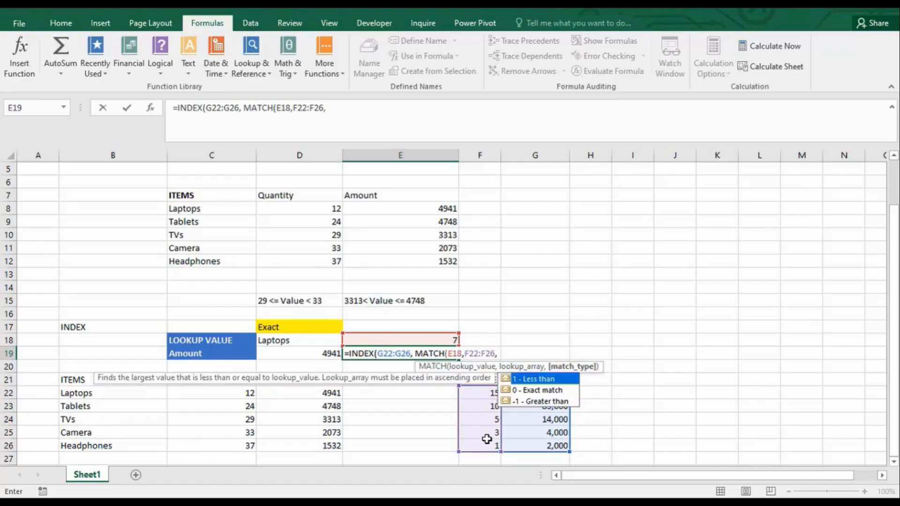
left_click(538, 402)
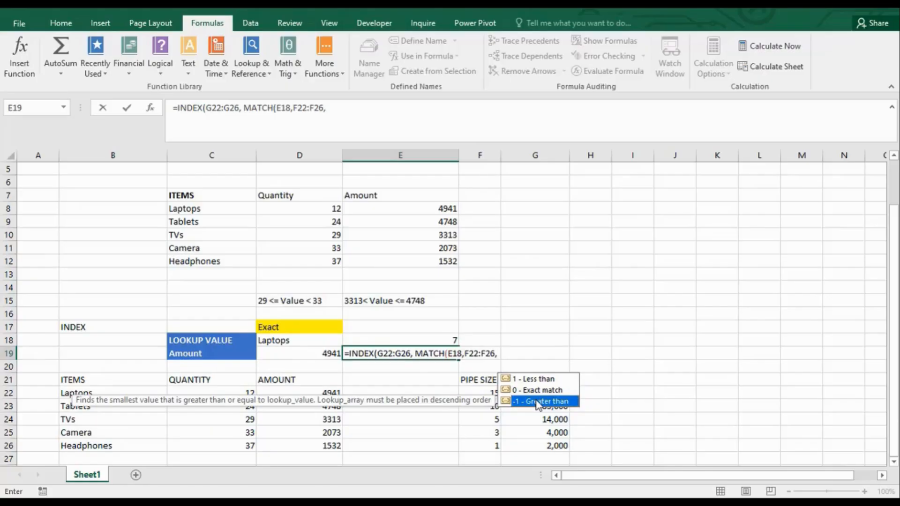
double_click(538, 402)
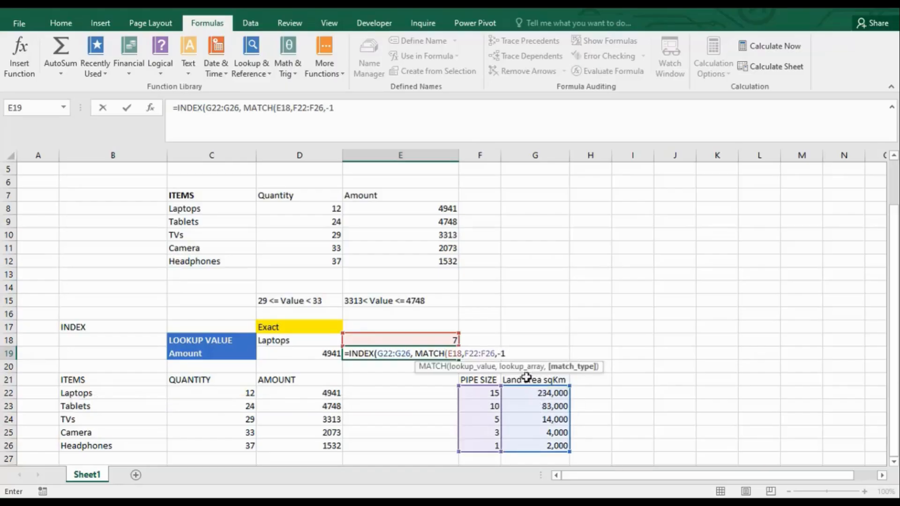
Close both the MATCH and INDEX parentheses in E19, declining the suggested correction, and enter the formula.
type(")")
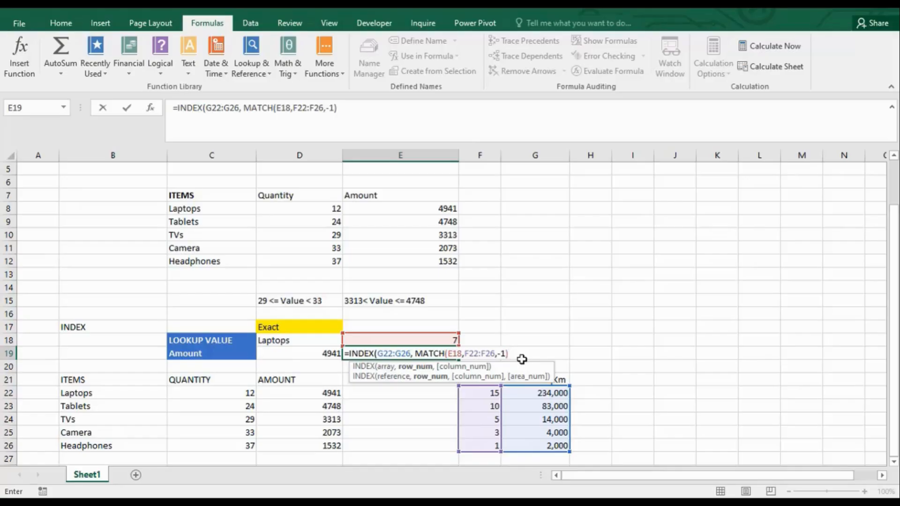
key("Return")
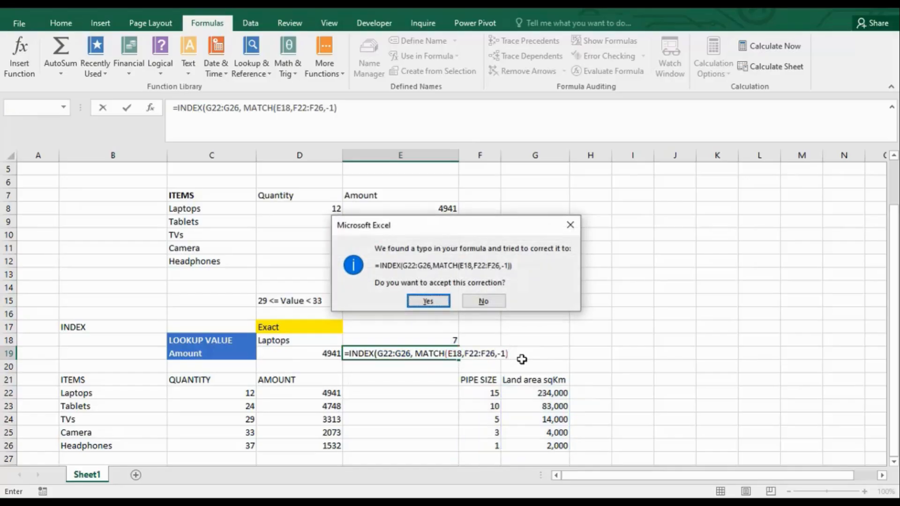
left_click(474, 303)
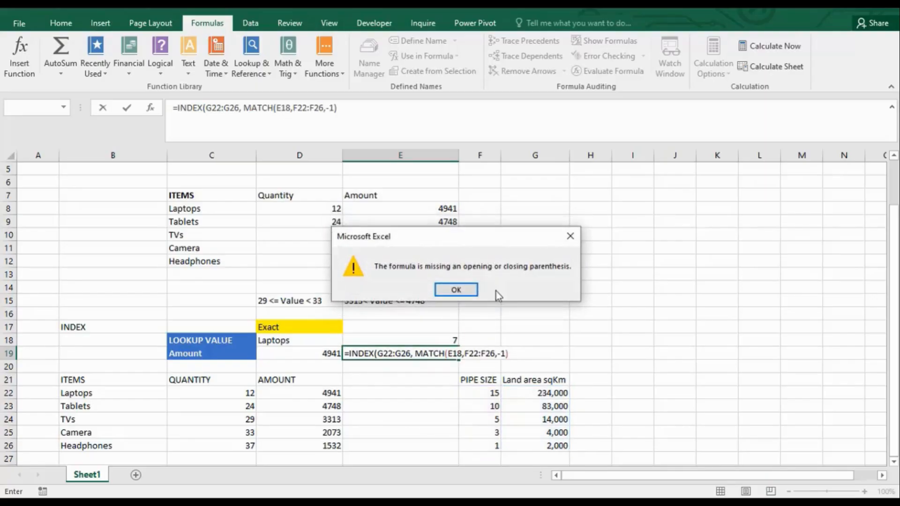
left_click(459, 288)
left_click(513, 356)
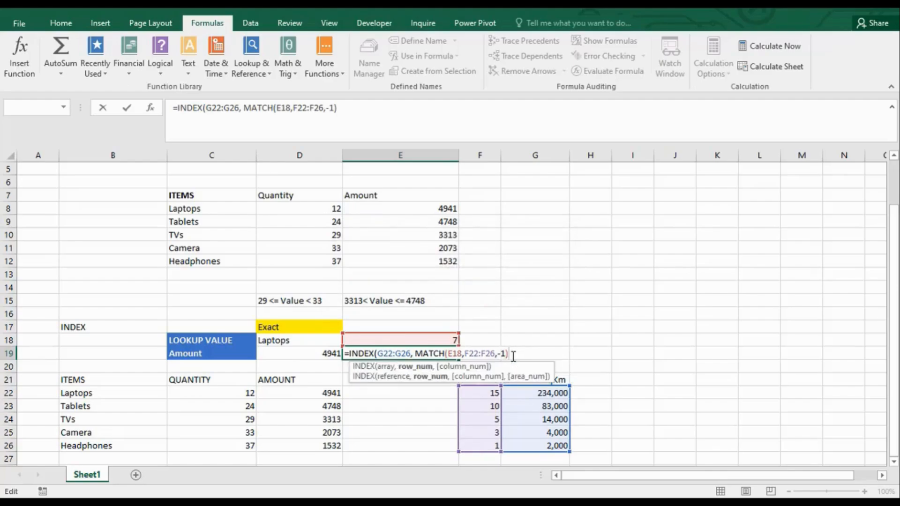
type(")")
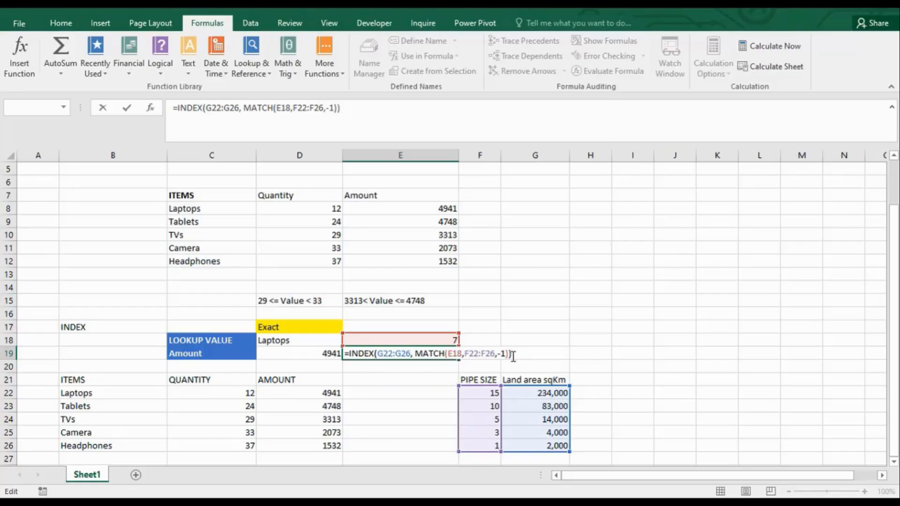
key("Return")
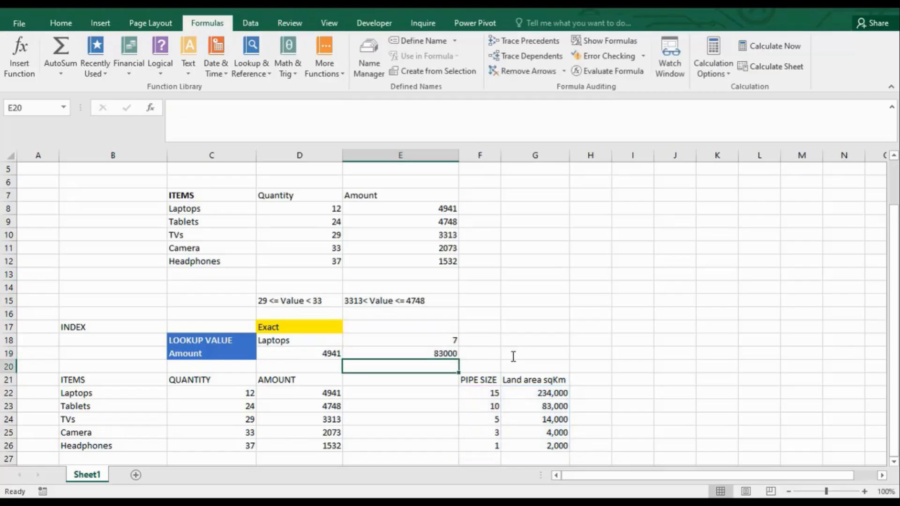
Check E19's result against the lookup value in E18 and the matching pipe size and land area in row 23.
left_click(447, 354)
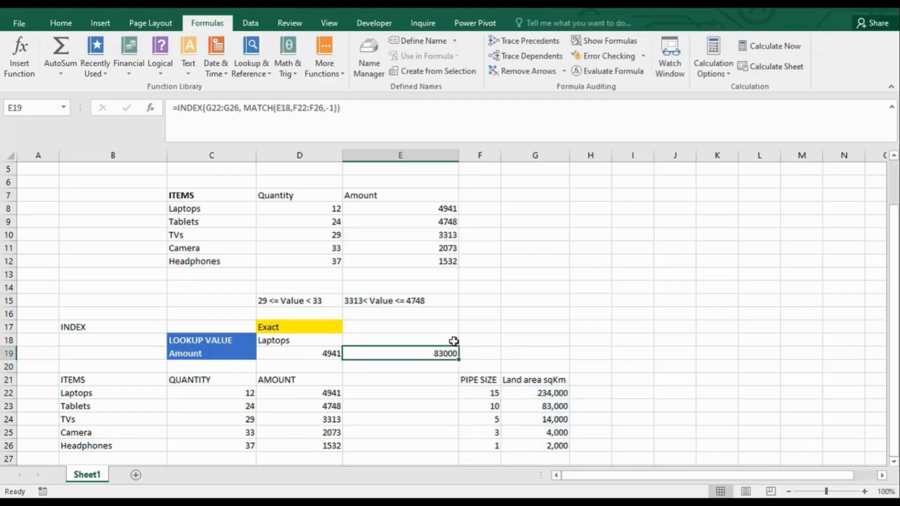
left_click(454, 341)
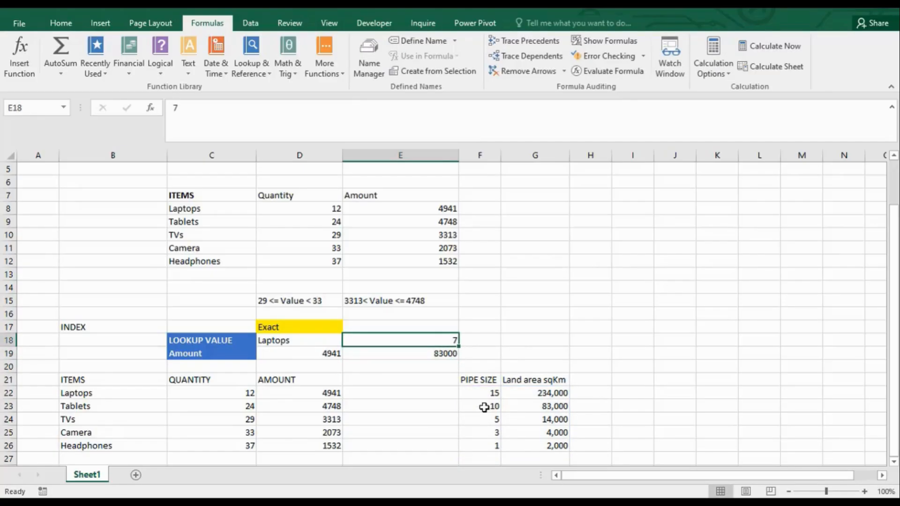
left_click(511, 406)
left_click(493, 406)
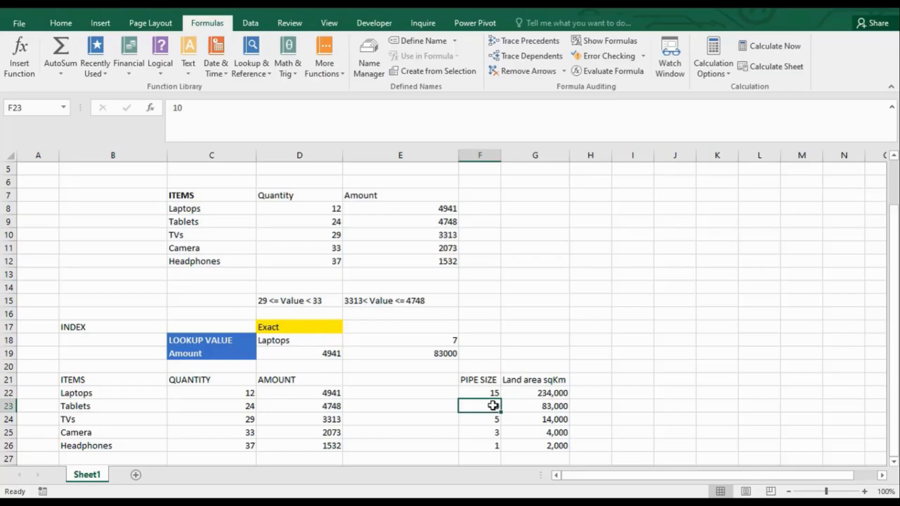
Clear the match type argument in E19's MATCH function and examine the description of the Greater than option.
left_click(450, 343)
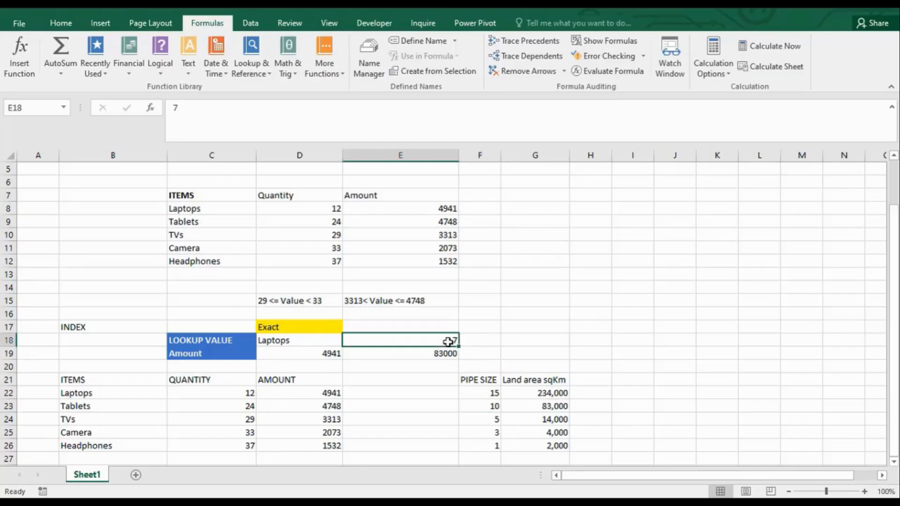
double_click(448, 352)
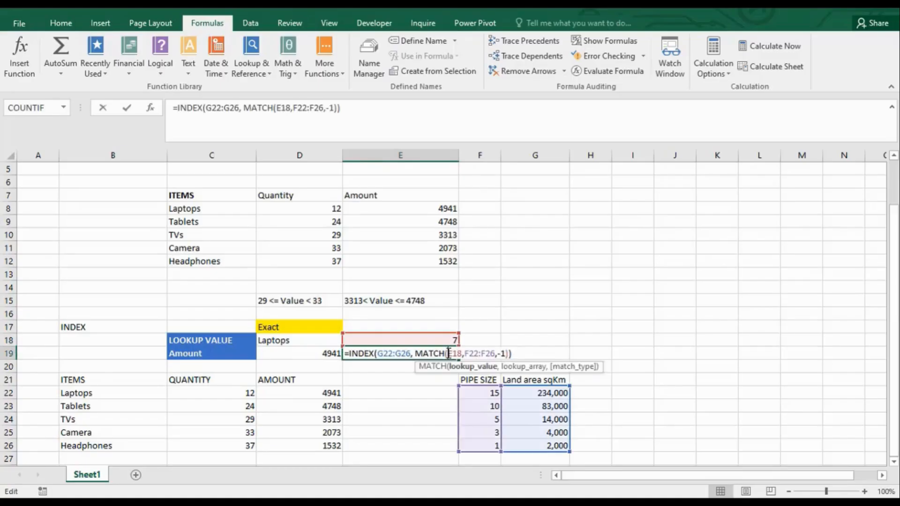
left_click(508, 354)
left_click(505, 354)
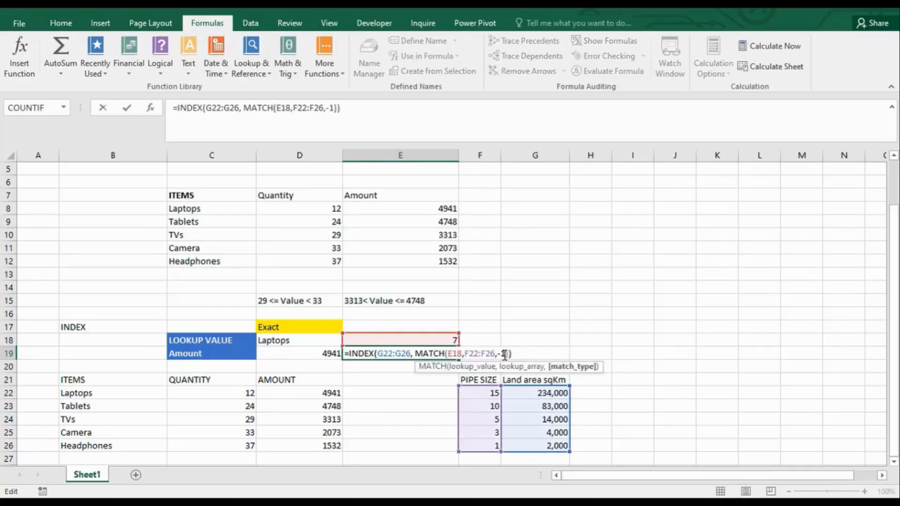
key("BackSpace")
key("BackSpace")
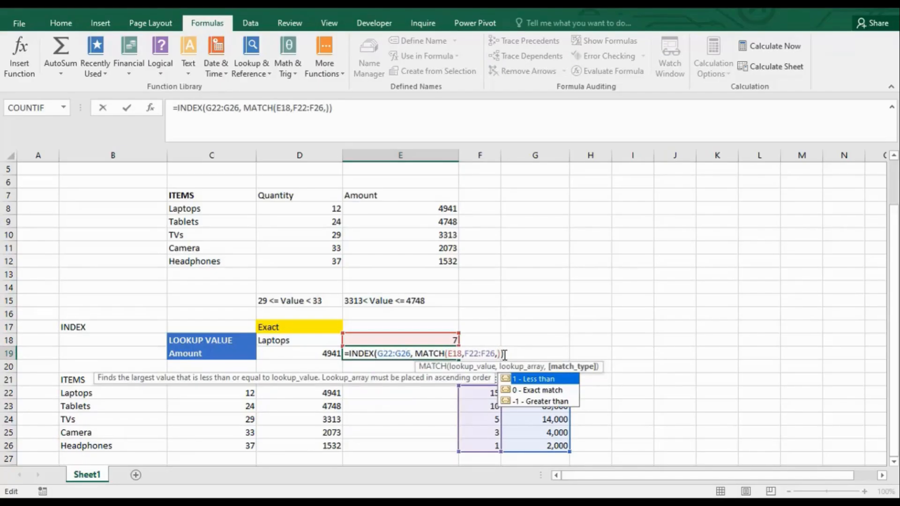
left_click(556, 402)
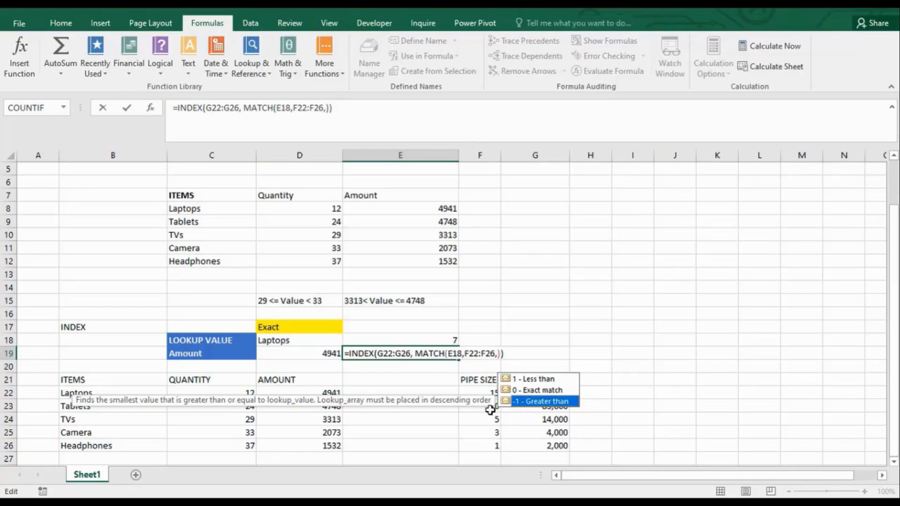
left_click(532, 406)
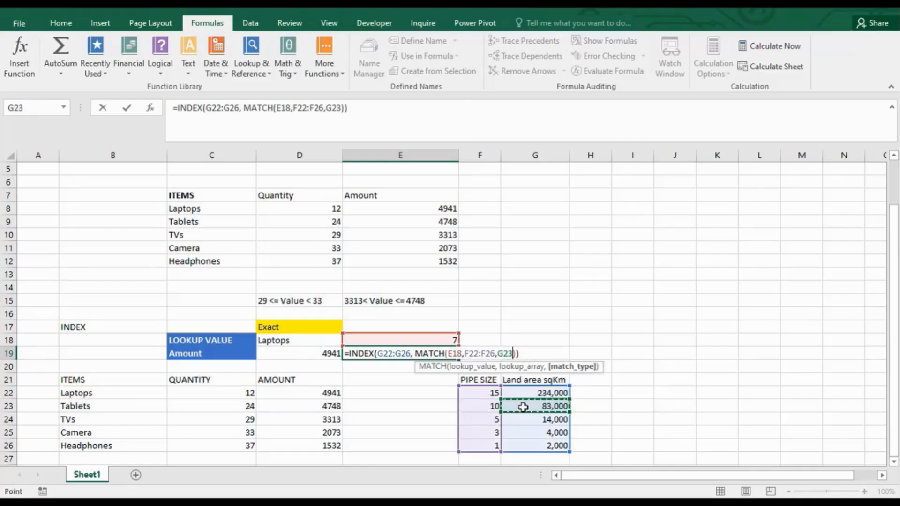
key("BackSpace")
key("BackSpace")
key("BackSpace")
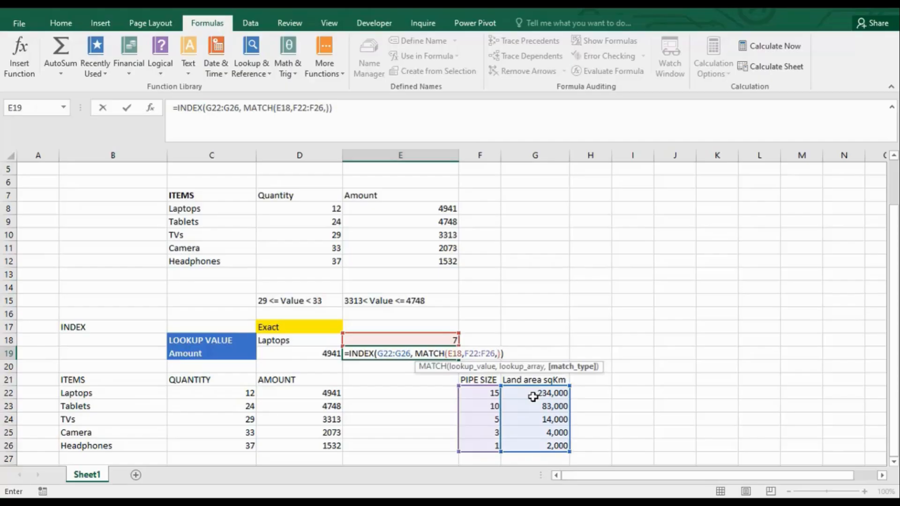
Re-enter -1 as the match type in E19's formula, removing the extra minus sign, and enter the formula.
type("-1")
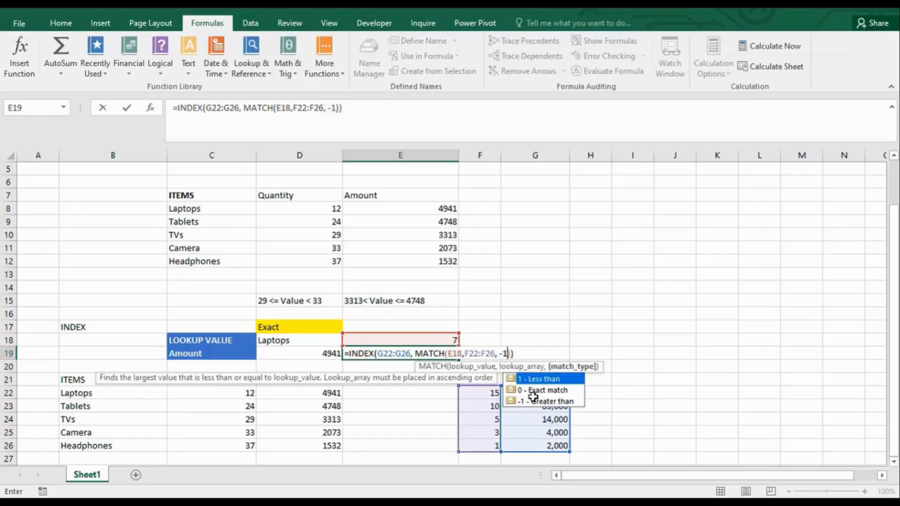
type("-")
key("Return")
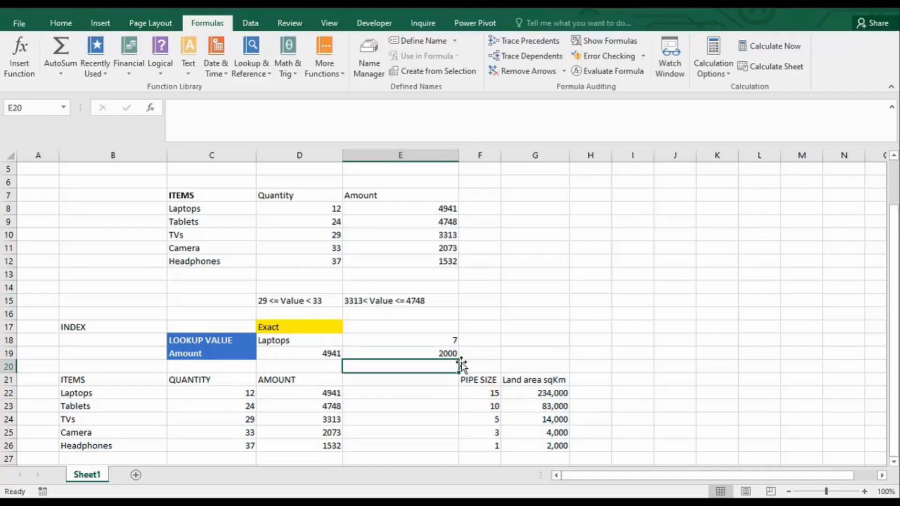
left_click(449, 352)
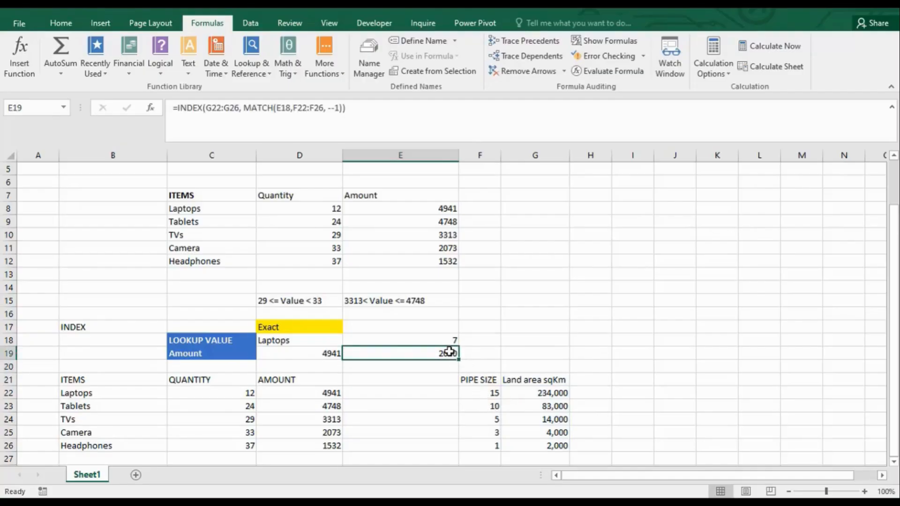
double_click(449, 351)
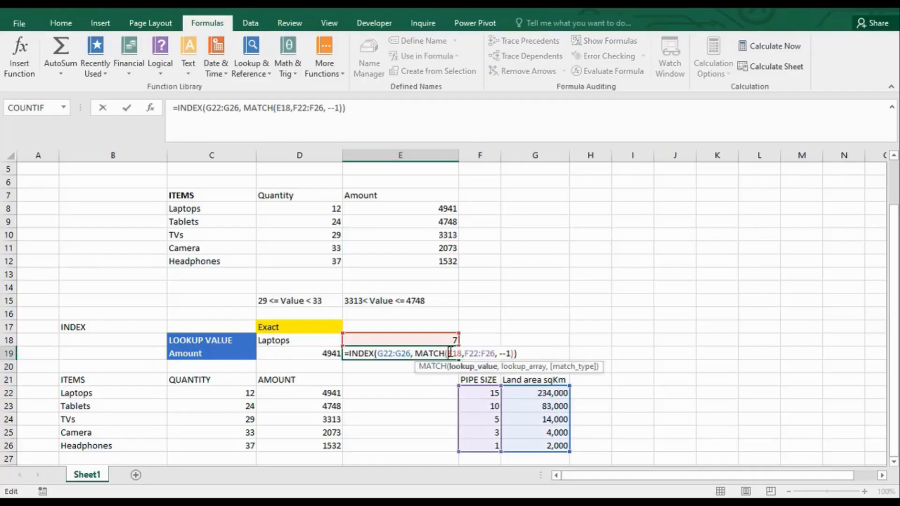
left_click(505, 354)
key("BackSpace")
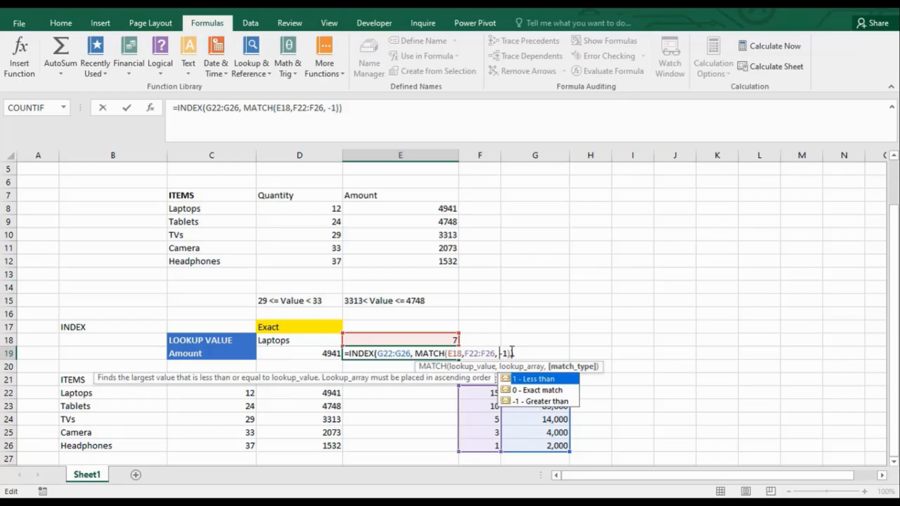
key("Escape")
key("Return")
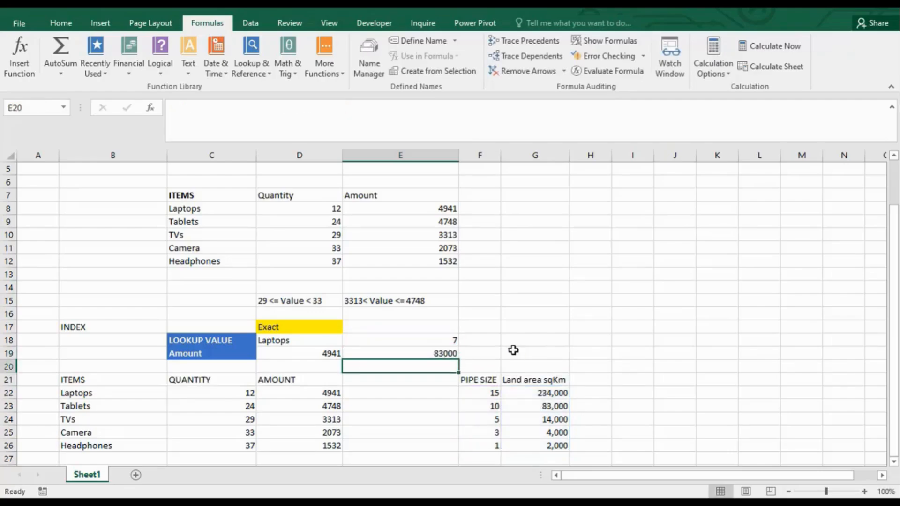
Compare E19's result with the pipe size and land area in row 23 and the lookup values in row 18.
left_click(554, 407)
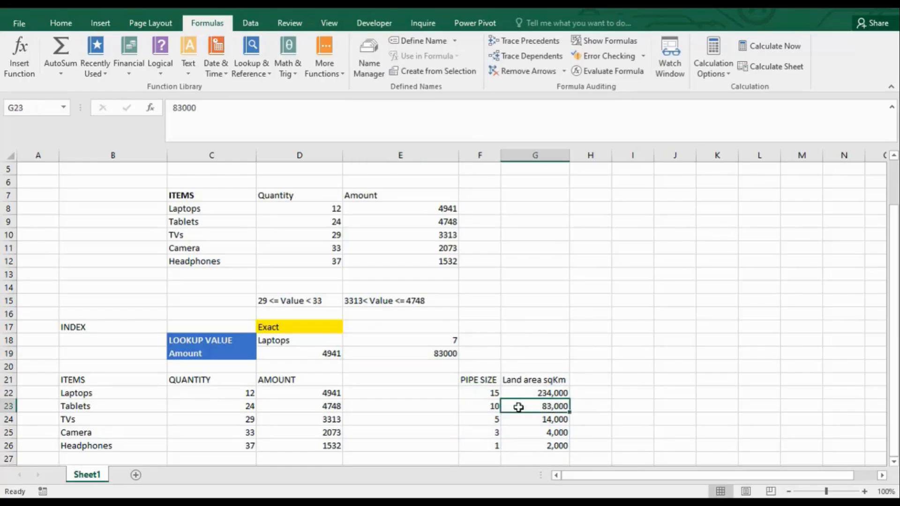
left_click(488, 407)
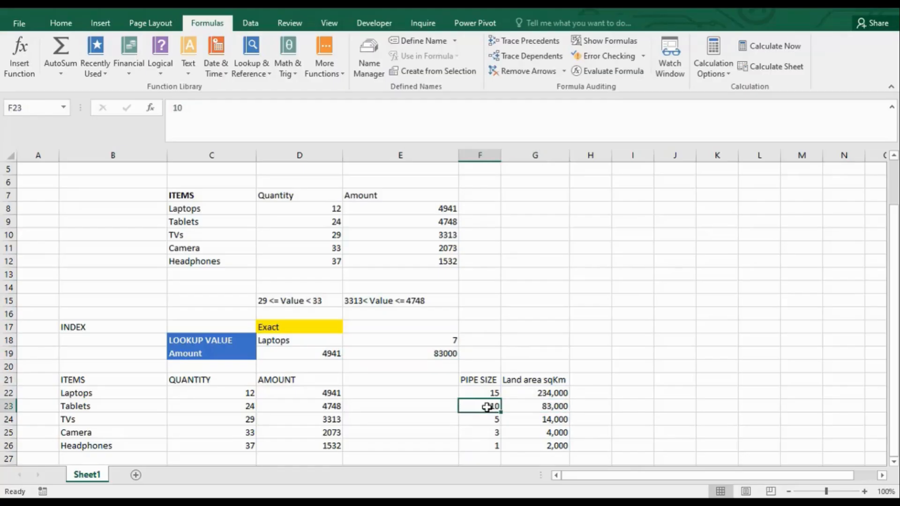
left_click(451, 342)
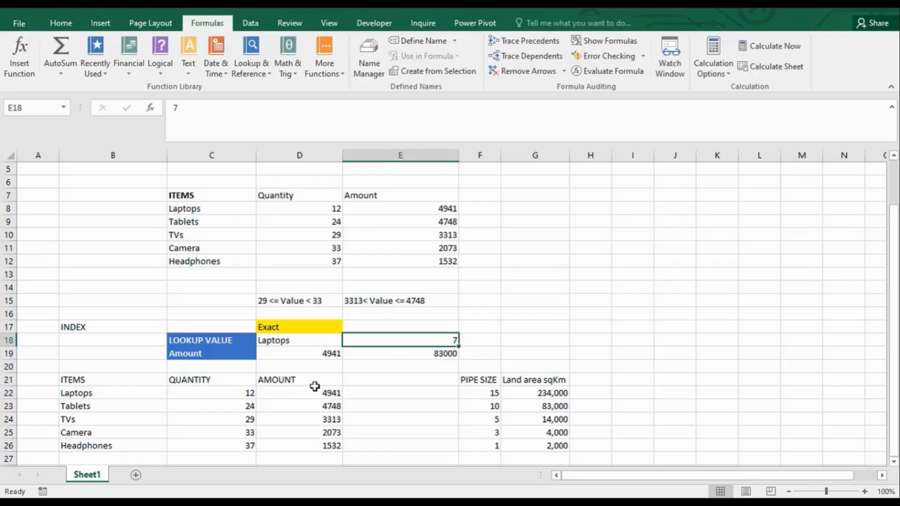
left_click(190, 406)
left_click(291, 341)
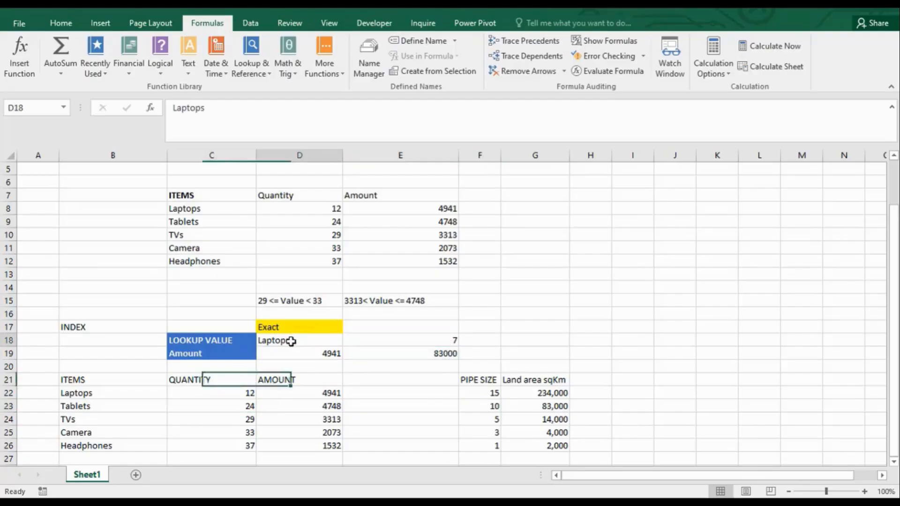
left_click(438, 354)
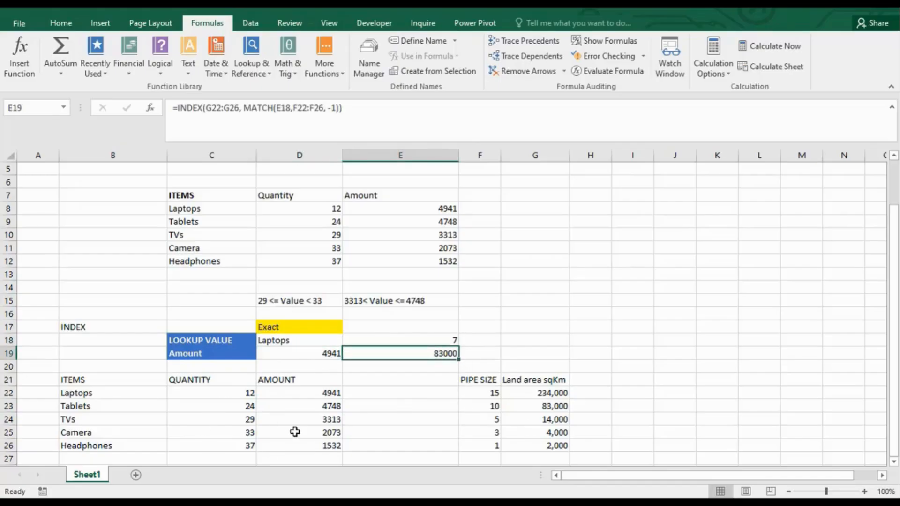
left_click(296, 343)
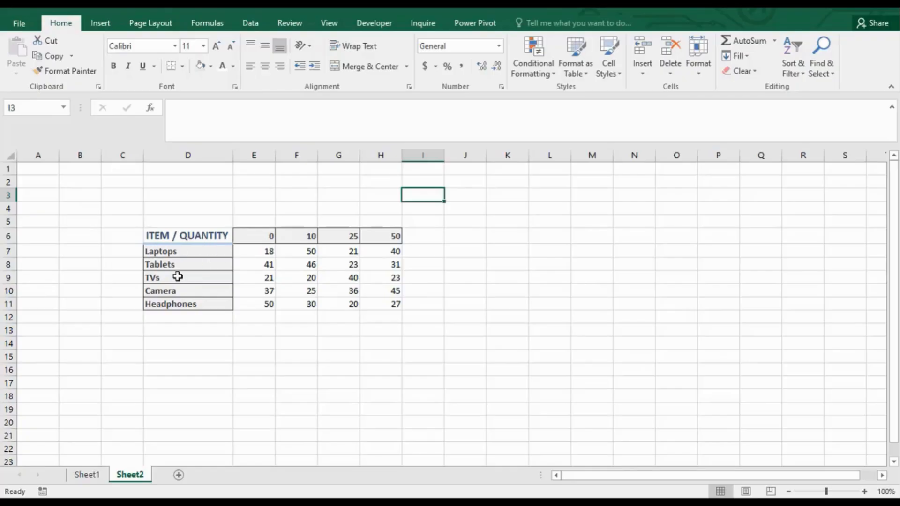
On Sheet2, examine where the Camera row meets the quantity 10 column in the price table.
left_click(182, 291)
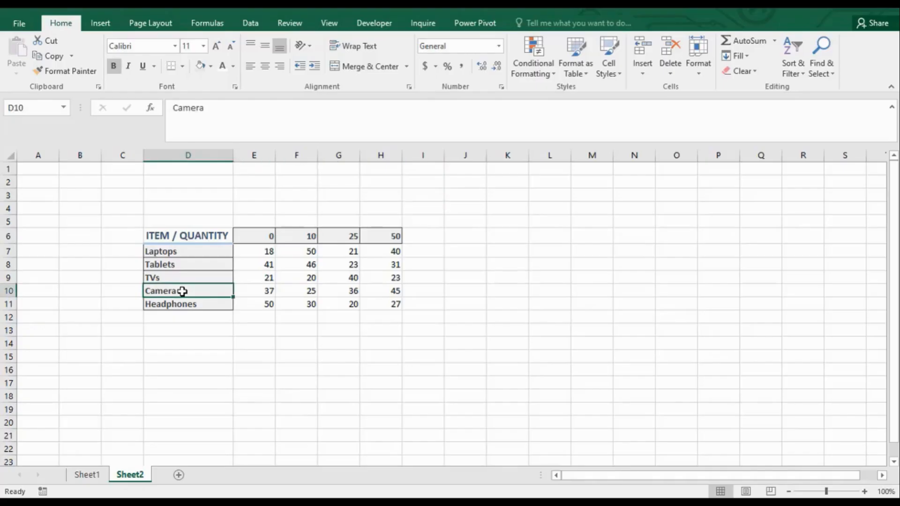
left_click_drag(124, 293, 305, 291)
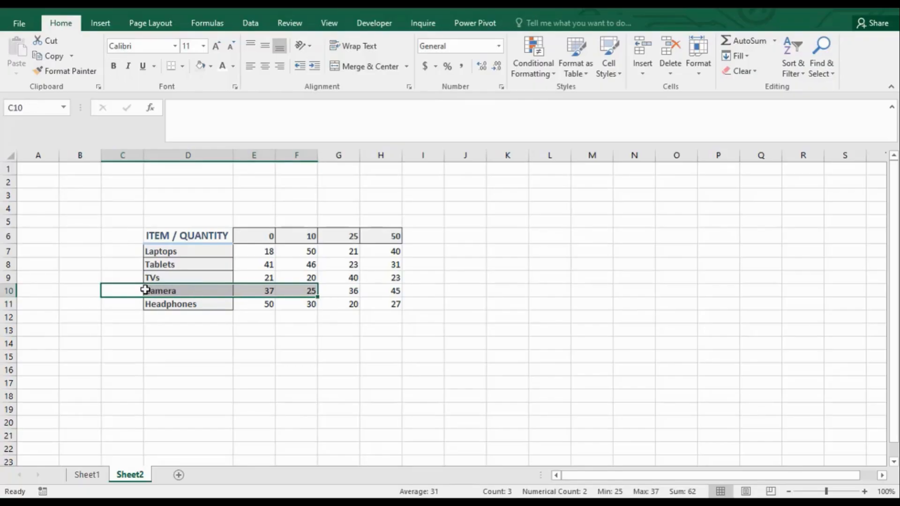
left_click(145, 291)
left_click_drag(137, 290, 295, 289)
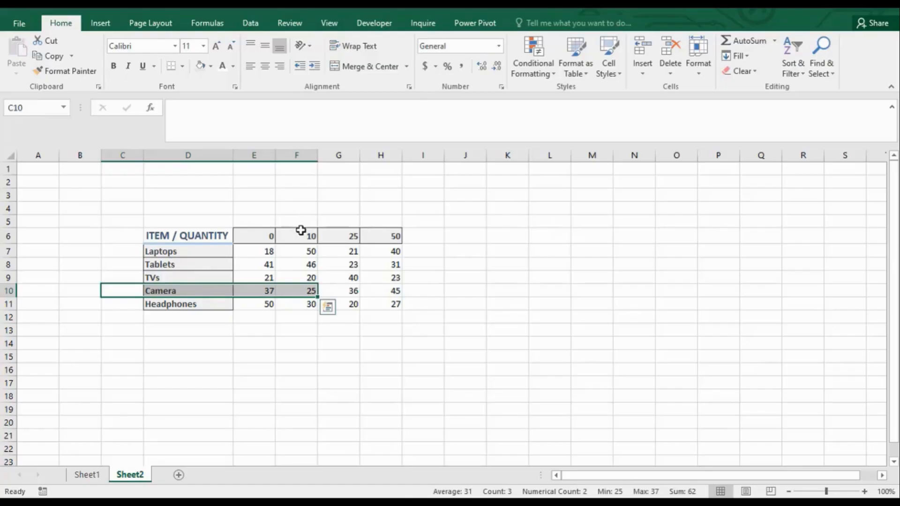
left_click_drag(302, 233, 307, 296)
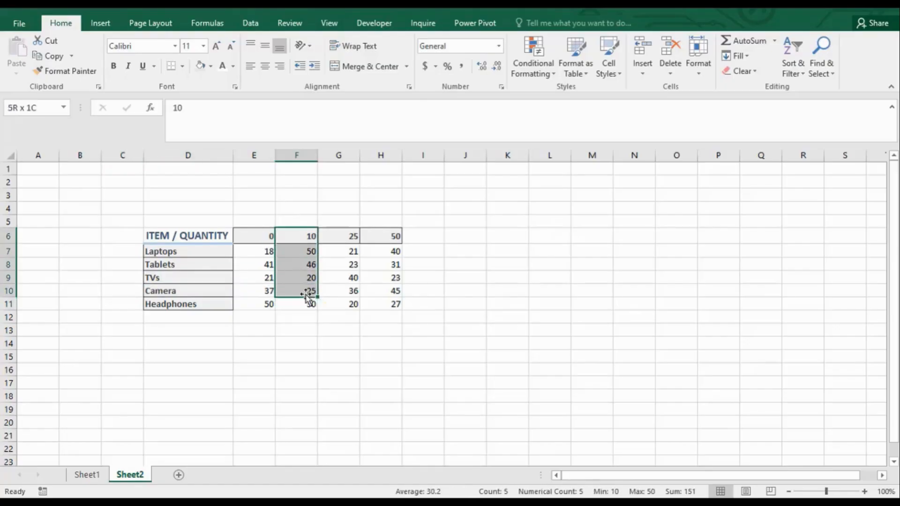
left_click(304, 291)
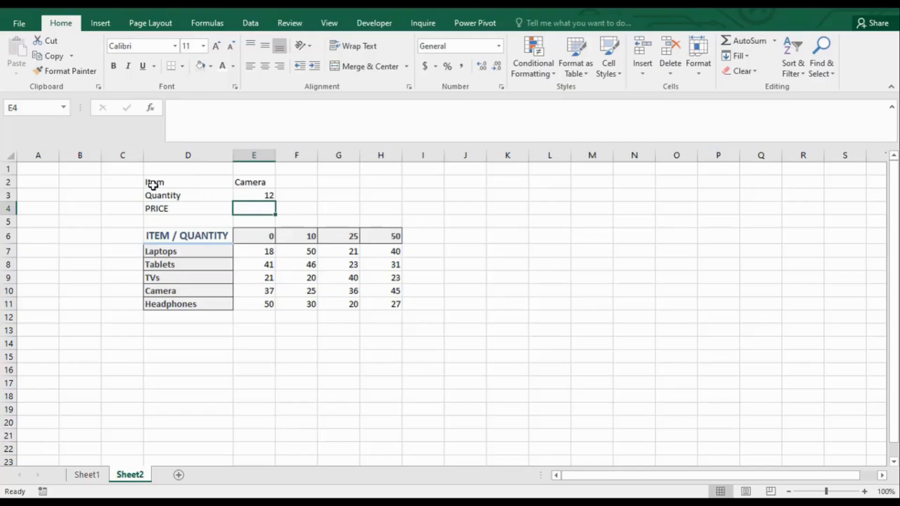
Review the Item and Quantity lookup entries and the quantity headings in E6:H6.
left_click_drag(150, 182, 195, 195)
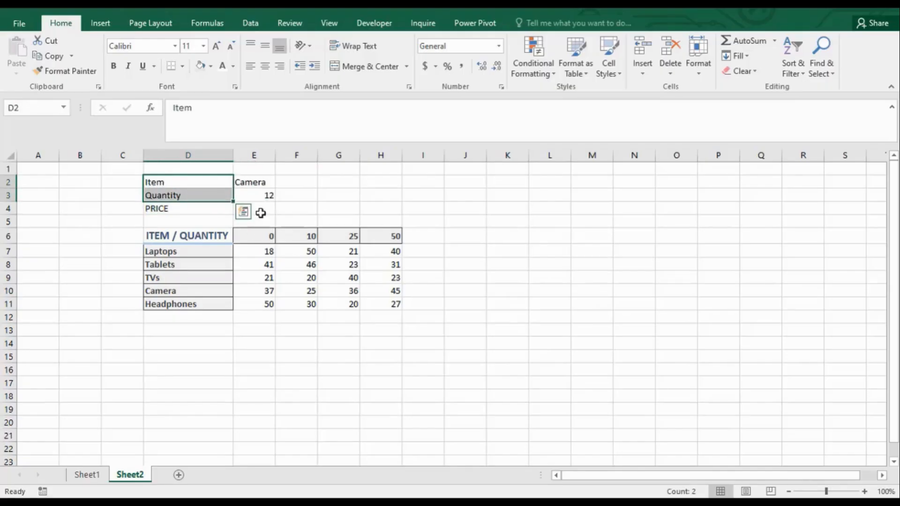
left_click(260, 196)
left_click_drag(247, 235, 396, 235)
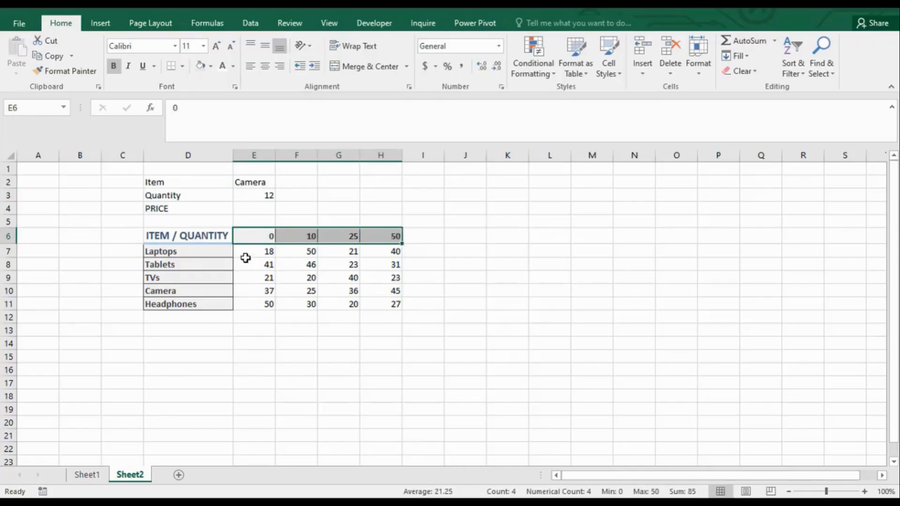
Format the prices in E7:H11 as Currency, replacing a trial Accounting format without decimals.
left_click(246, 260)
left_click_drag(249, 251, 380, 303)
left_click(427, 67)
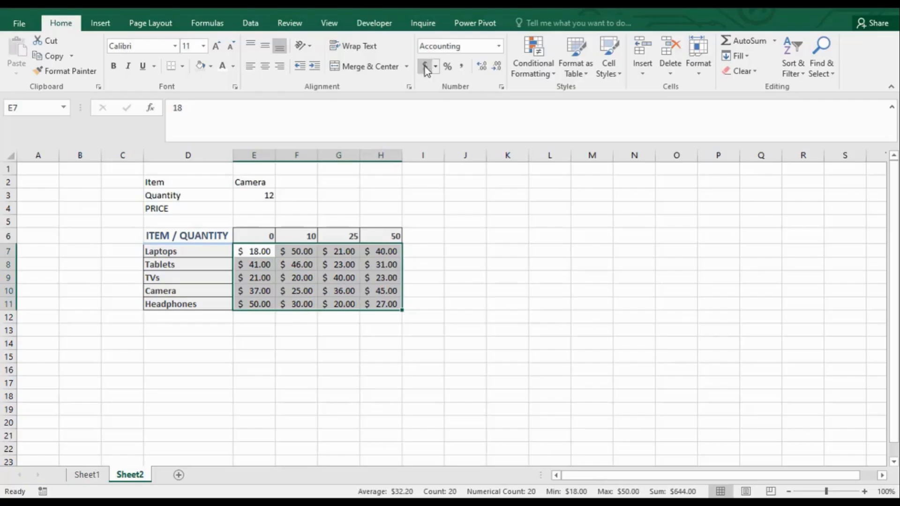
left_click(497, 67)
left_click(497, 67)
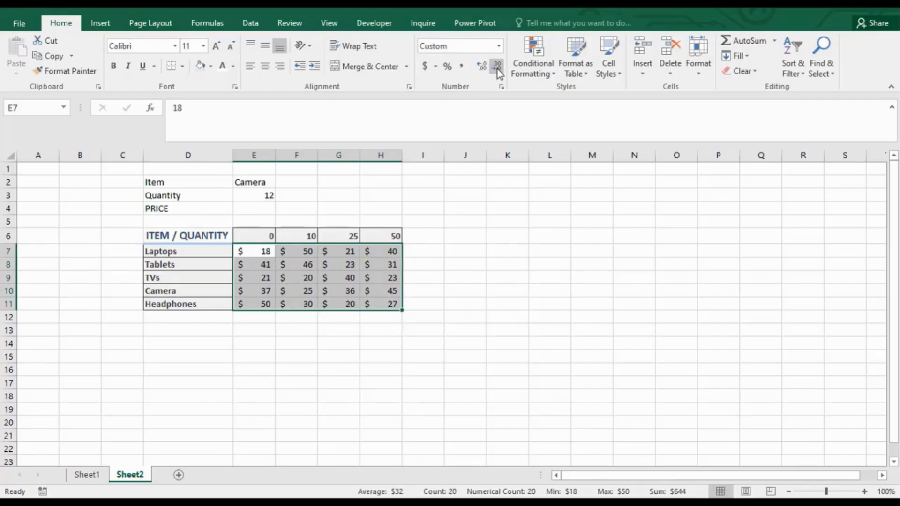
left_click(450, 45)
left_click(499, 46)
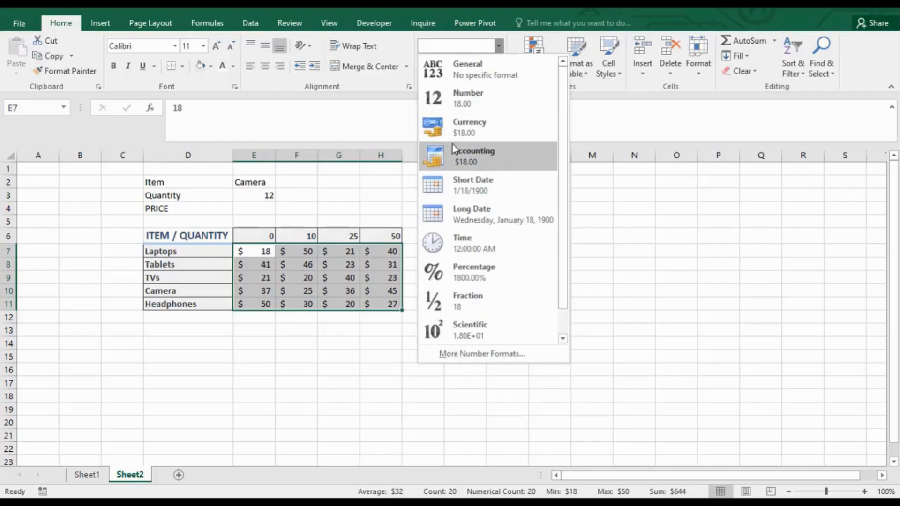
left_click(469, 127)
left_click(298, 331)
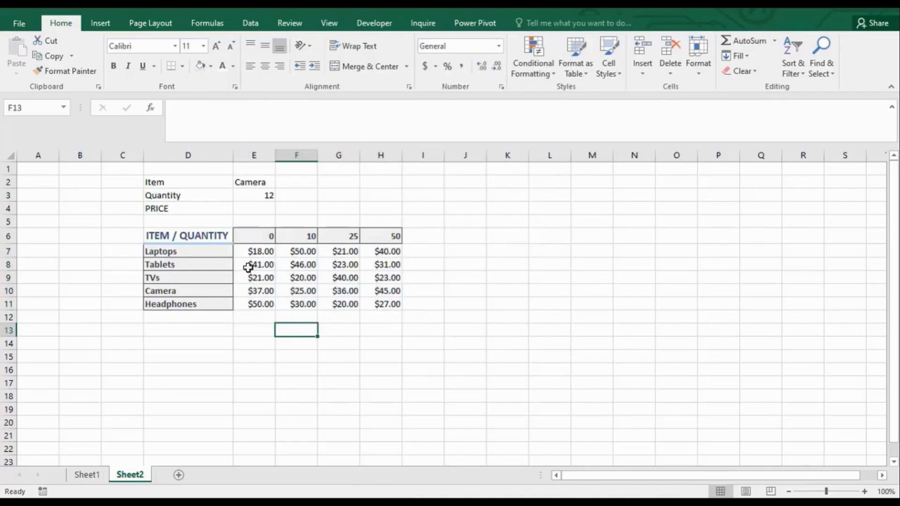
Start an INDEX formula in the PRICE cell E4 with E7:H11 as its array, ready for the row number.
left_click(246, 211)
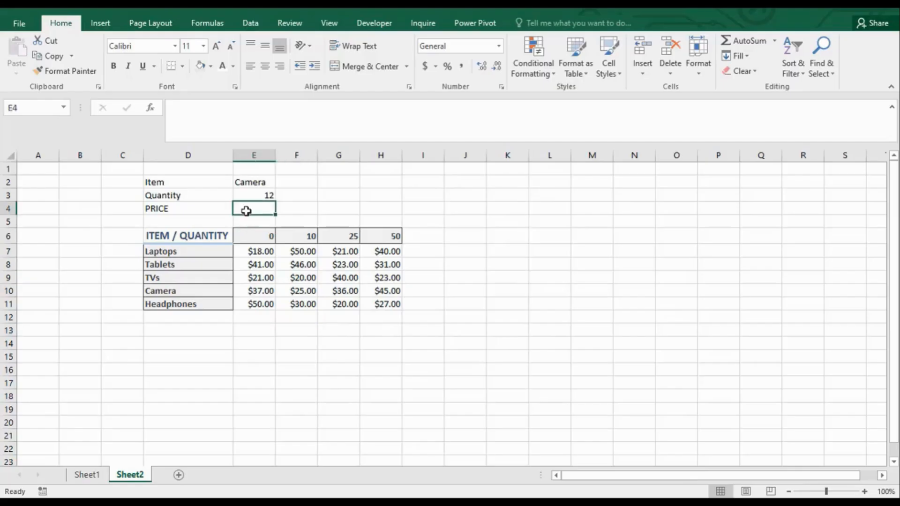
type("=ind")
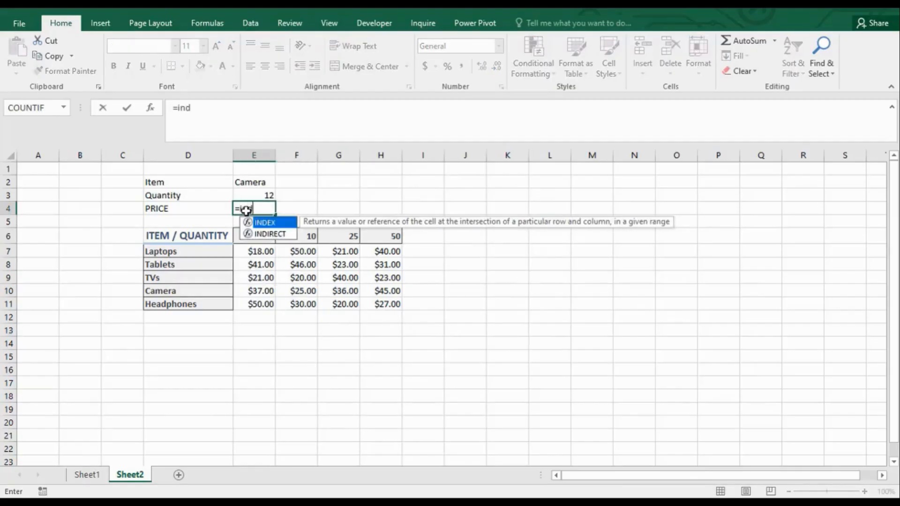
type("ex")
key("Tab")
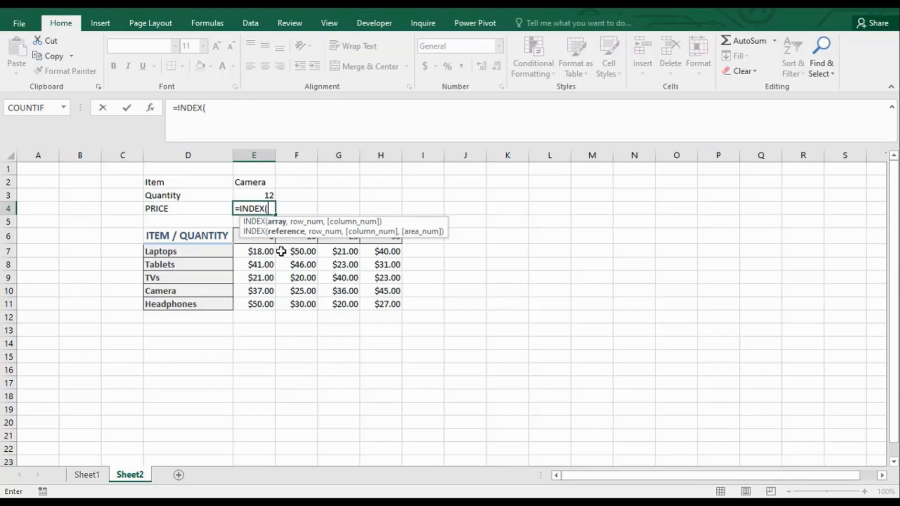
left_click(244, 251)
left_click_drag(294, 257, 377, 304)
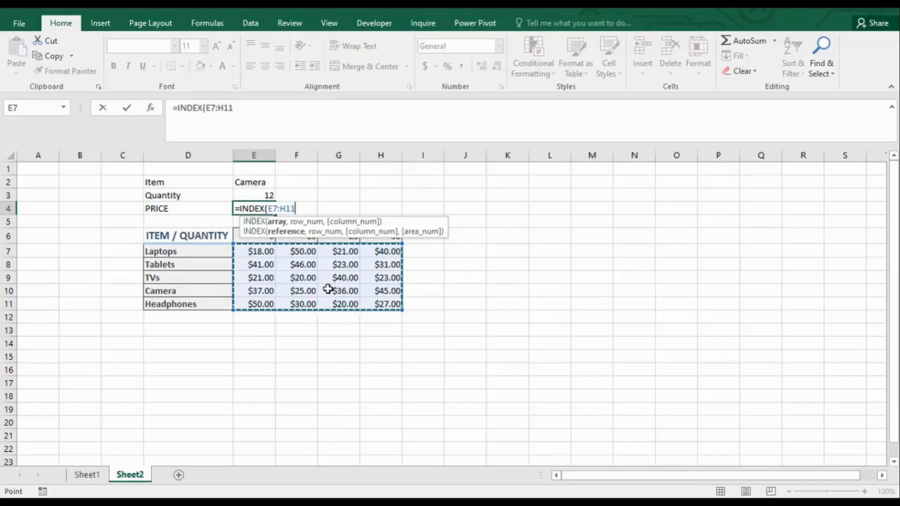
type(",")
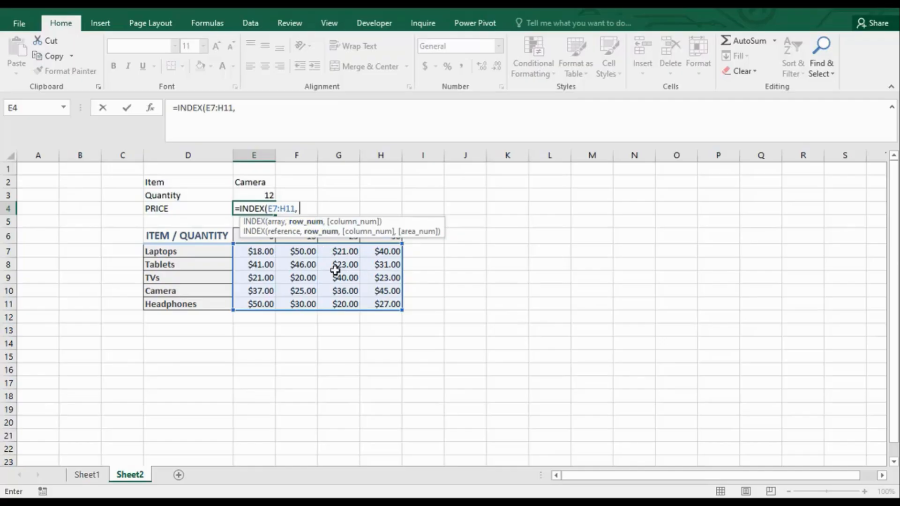
Add MATCH(E2,D7:D11,0) as the row number of the INDEX formula in E4, using the exact match type.
type("MAT")
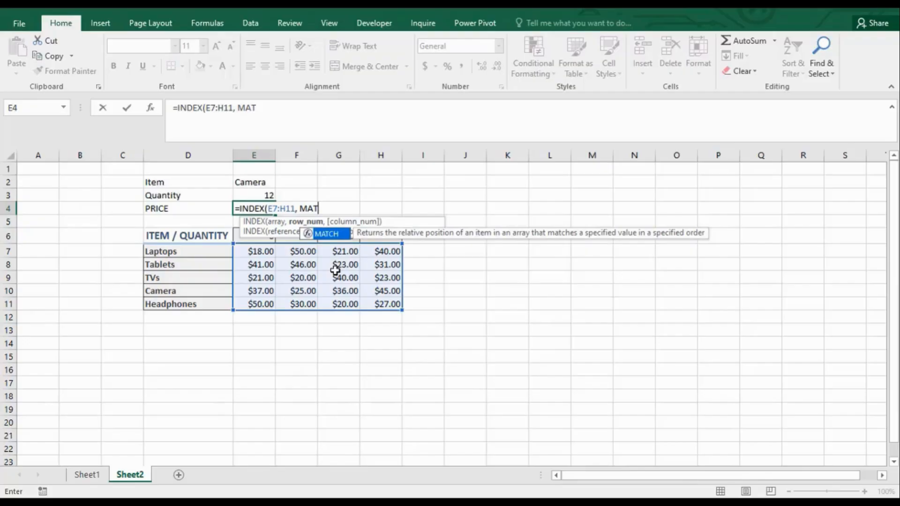
key("Tab")
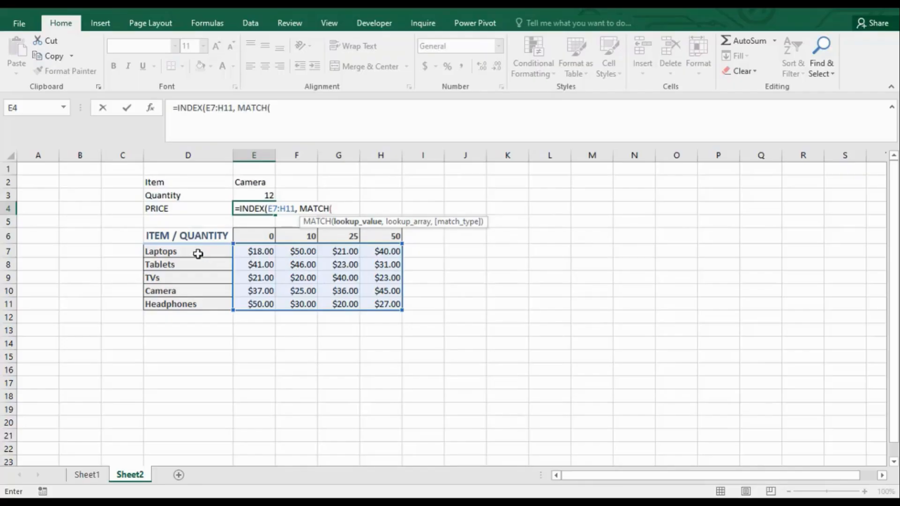
left_click(257, 178)
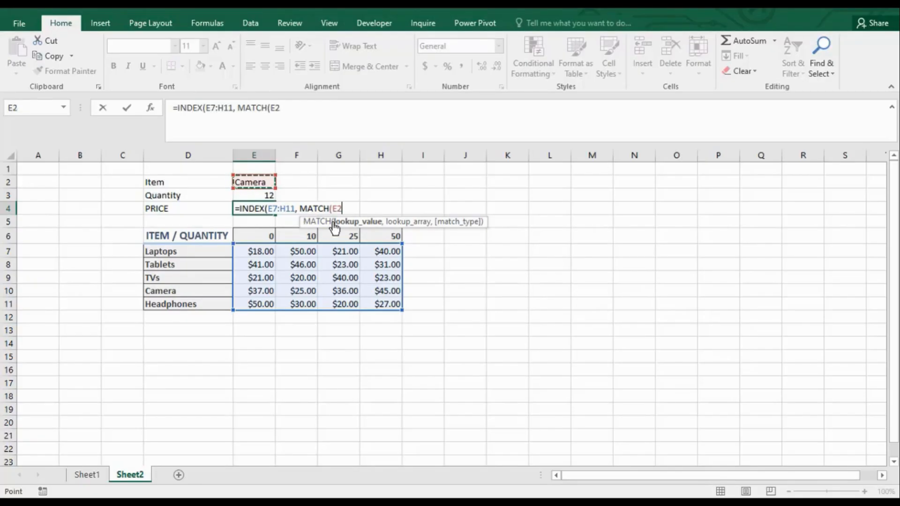
type(",")
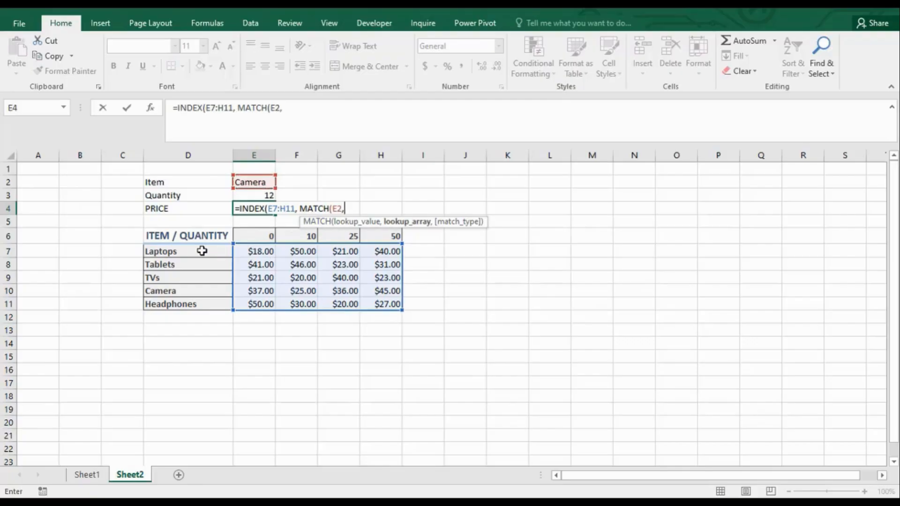
left_click_drag(173, 252, 207, 304)
type(",")
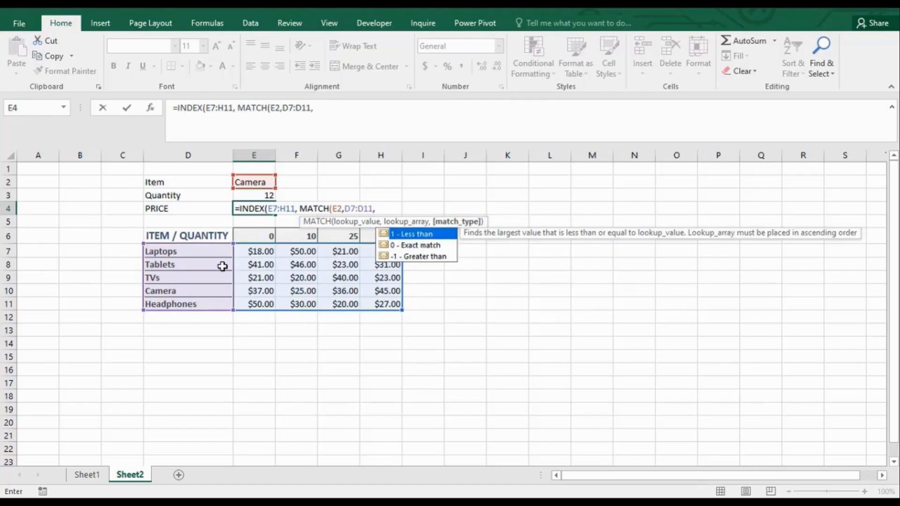
left_click(417, 245)
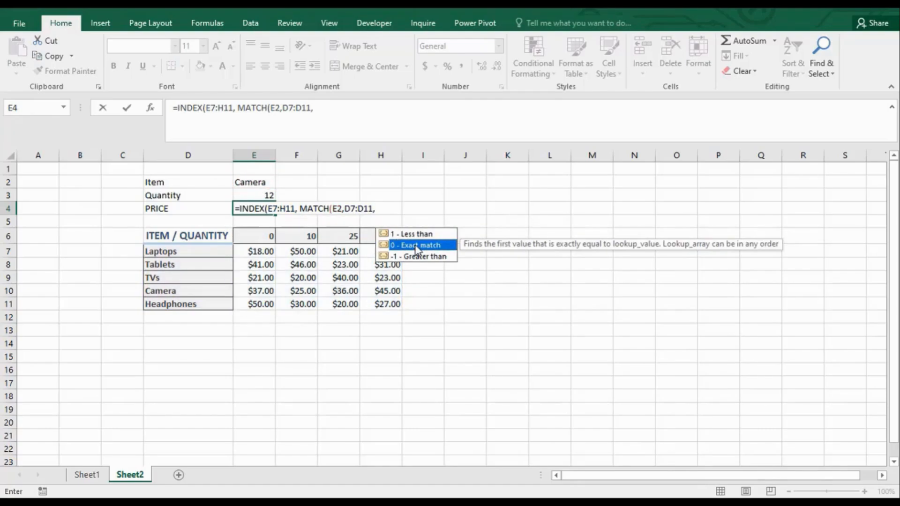
double_click(418, 247)
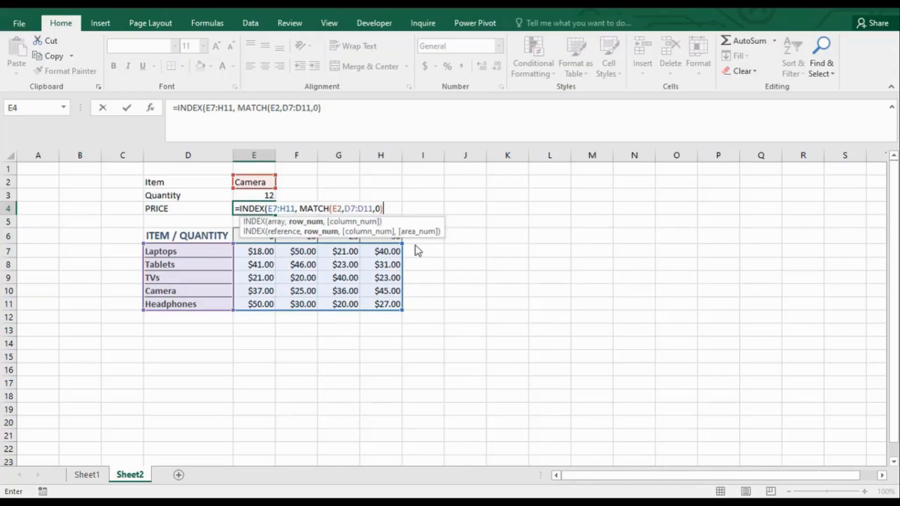
Add MATCH(E3,E6:H6,1) as the column number of the INDEX formula in E4 and complete the formula.
type(",")
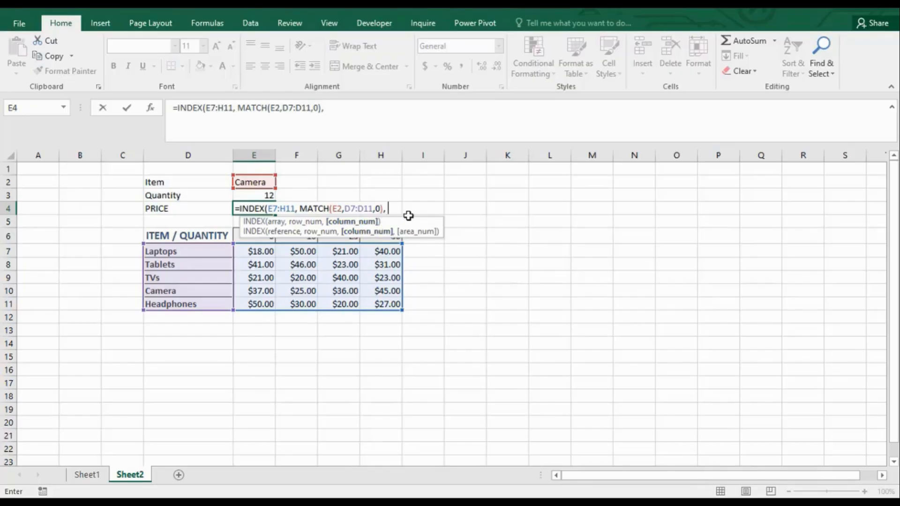
type(" m")
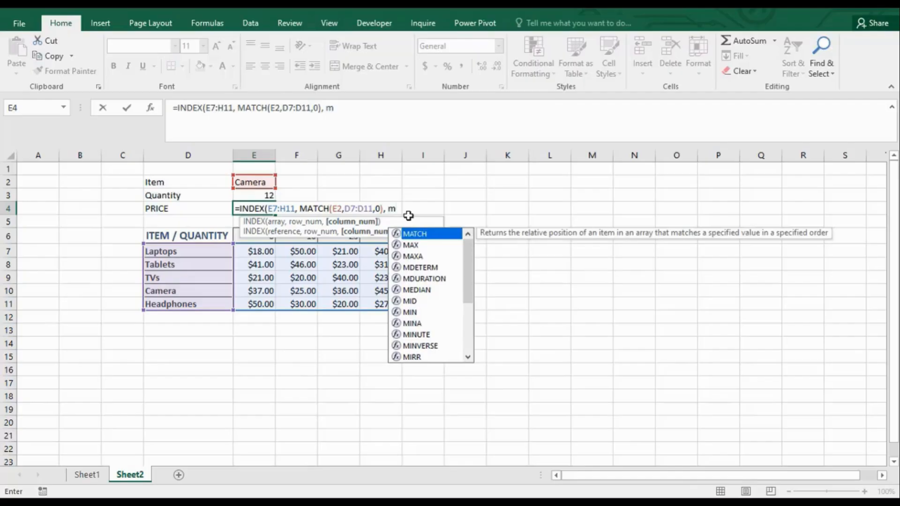
key("Tab")
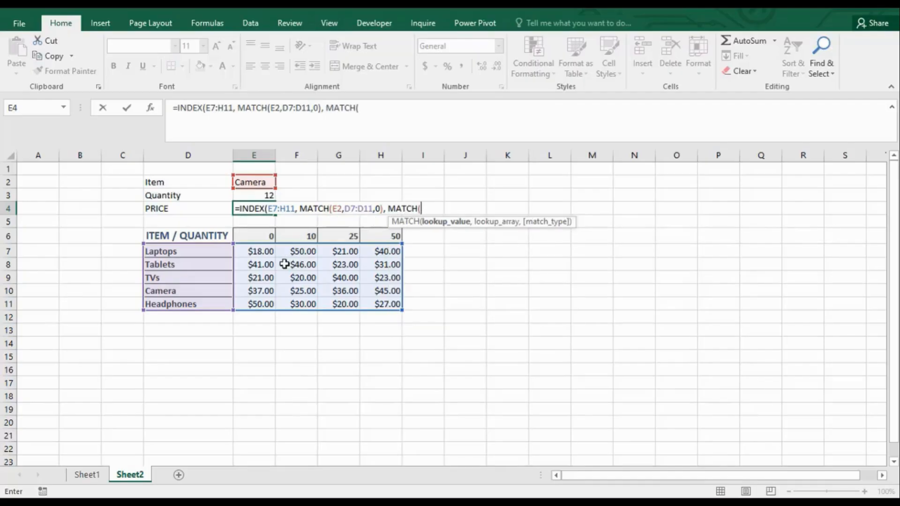
left_click(264, 195)
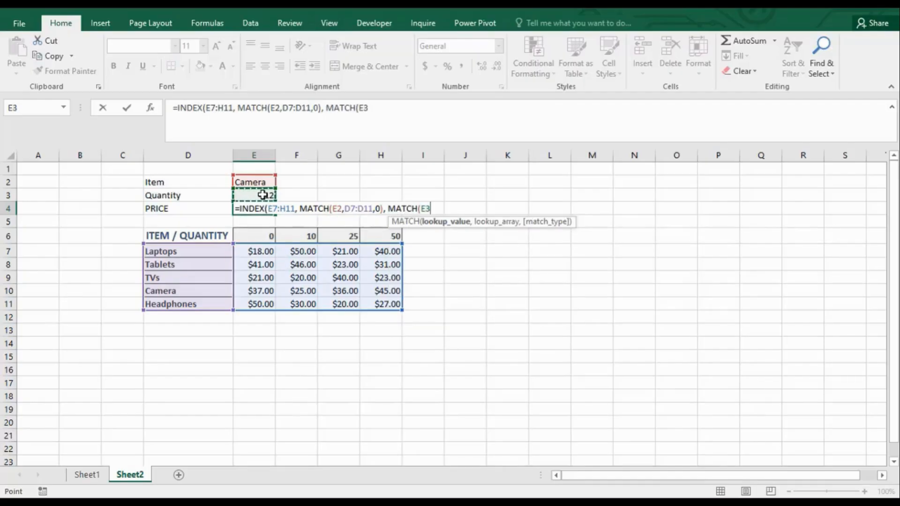
type(",")
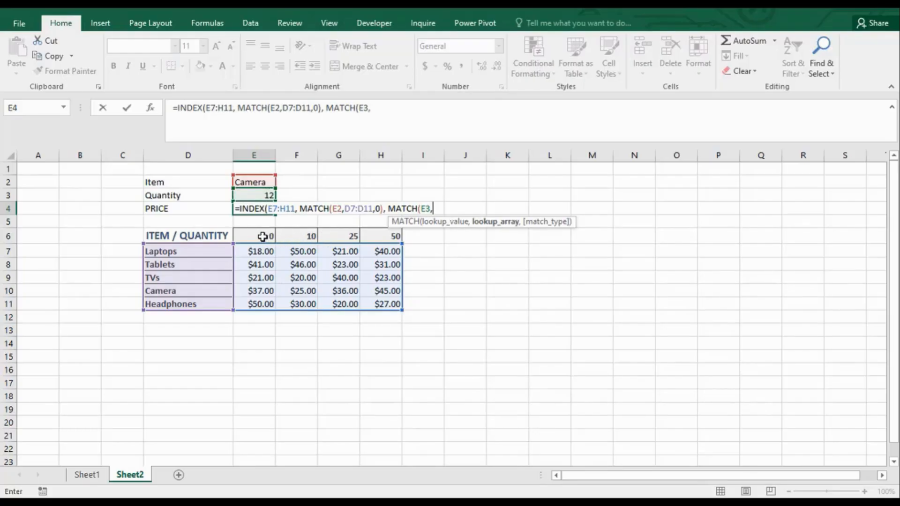
left_click_drag(260, 237, 374, 237)
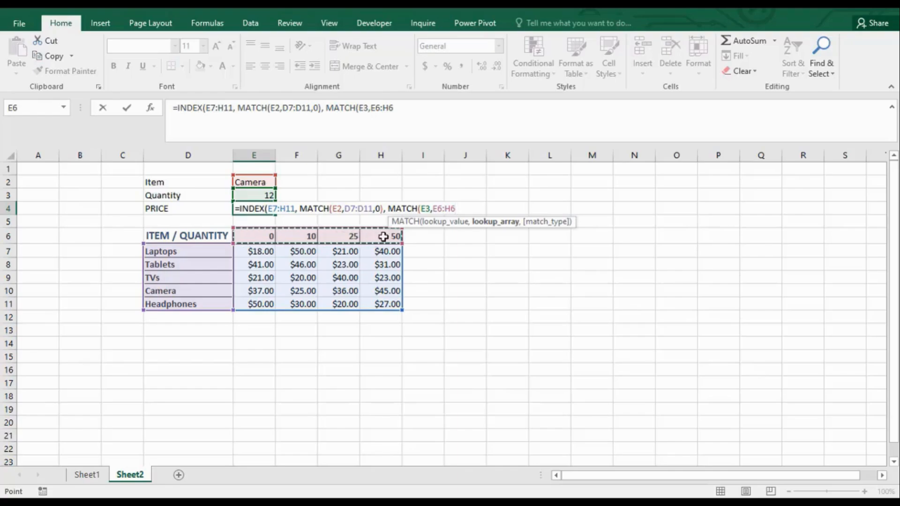
type(",1")
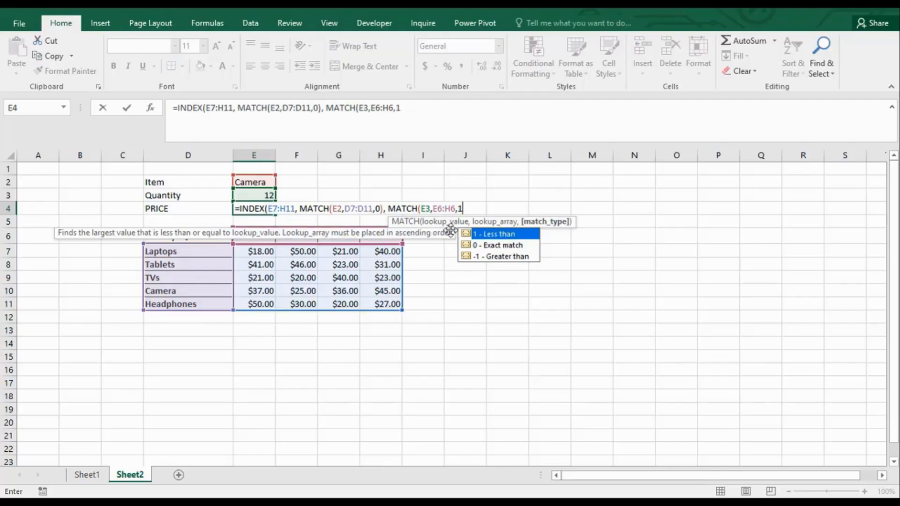
type(")")
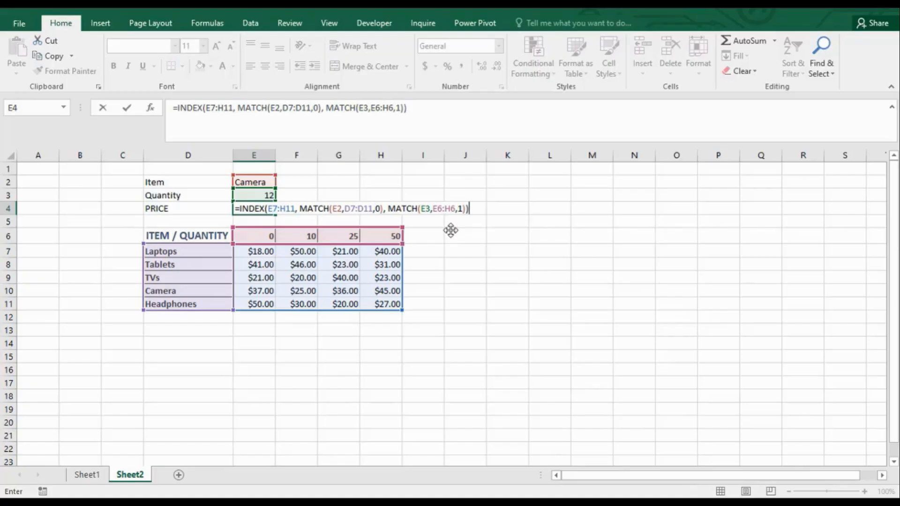
key("Return")
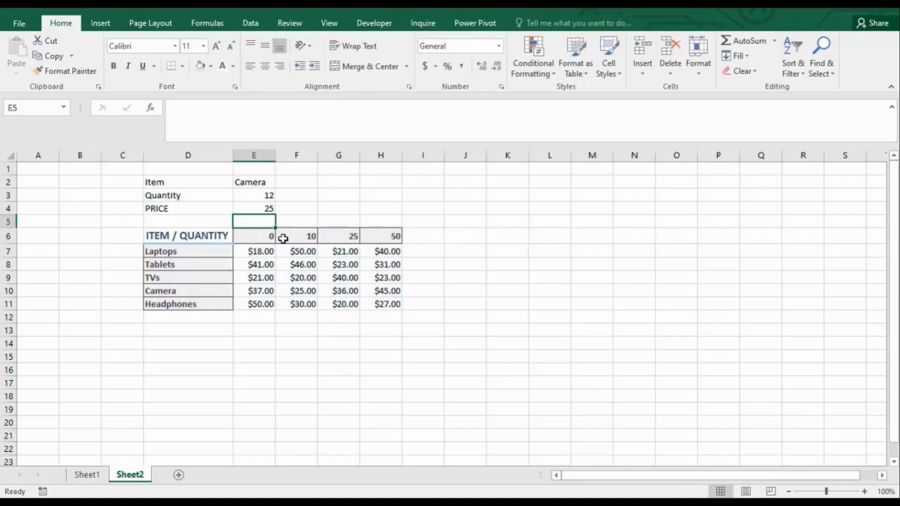
Review the PRICE formula in E4 and compare its result with the Camera row in the quantity 10 column.
left_click(263, 209)
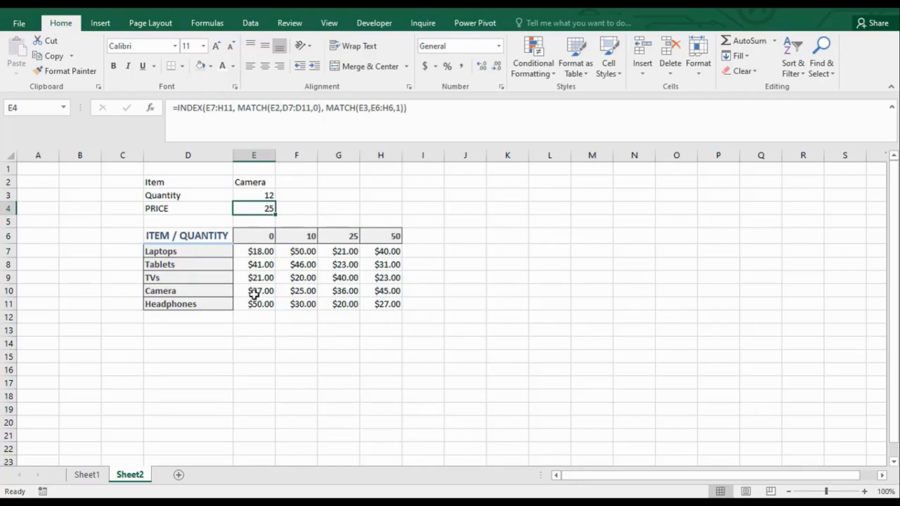
left_click(269, 196)
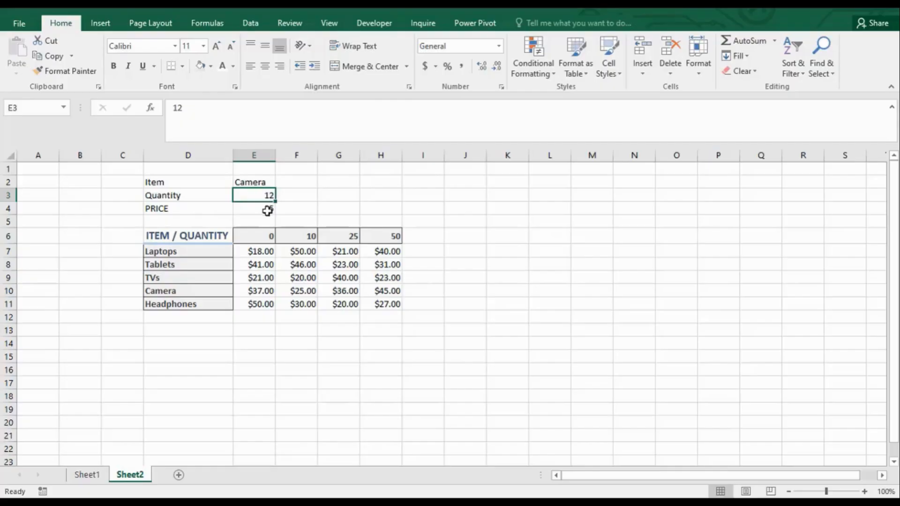
double_click(267, 210)
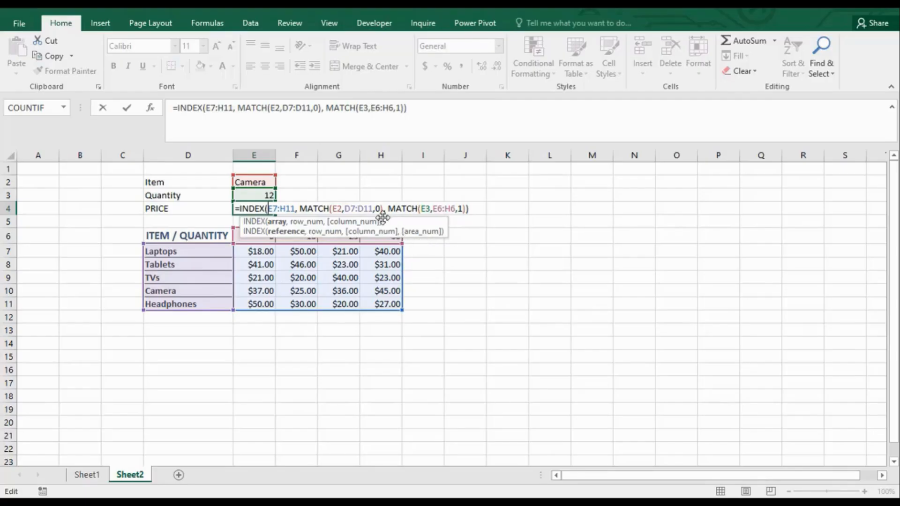
key("Return")
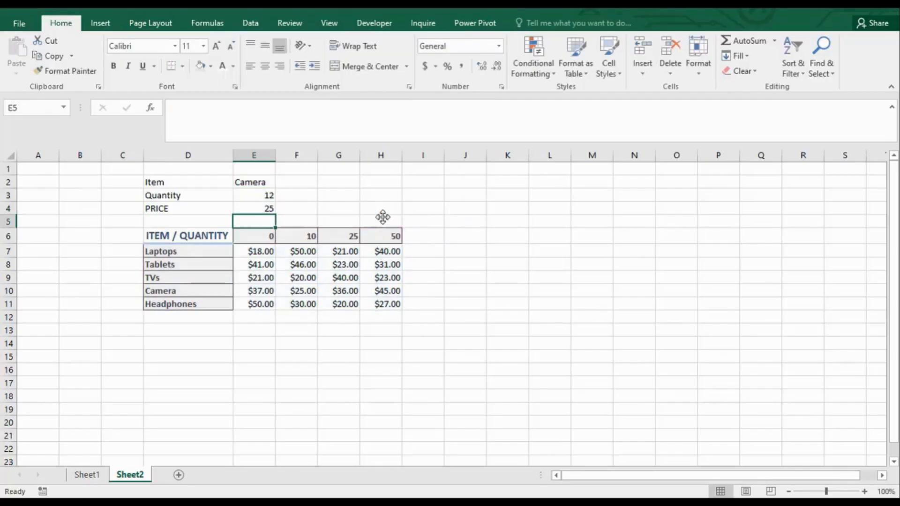
left_click(303, 236)
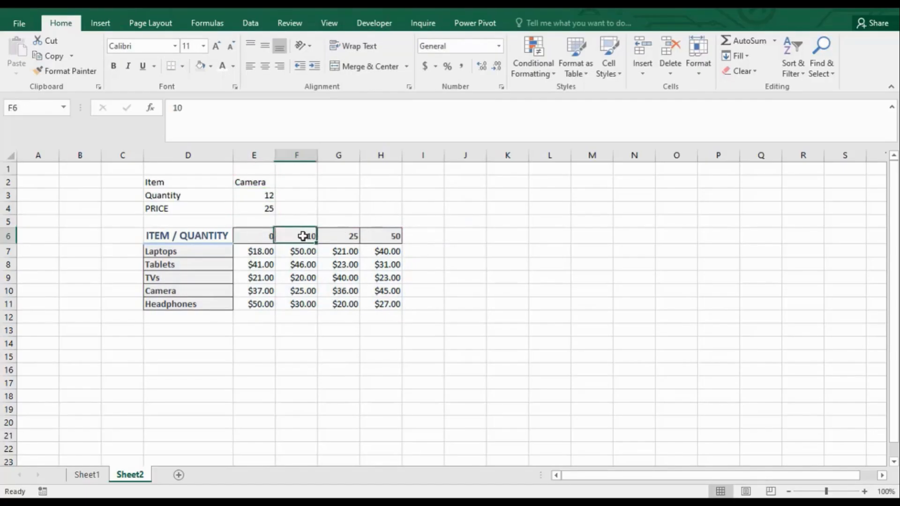
left_click(303, 290)
Change the lookup item in E2 to Tablets.
left_click(256, 182)
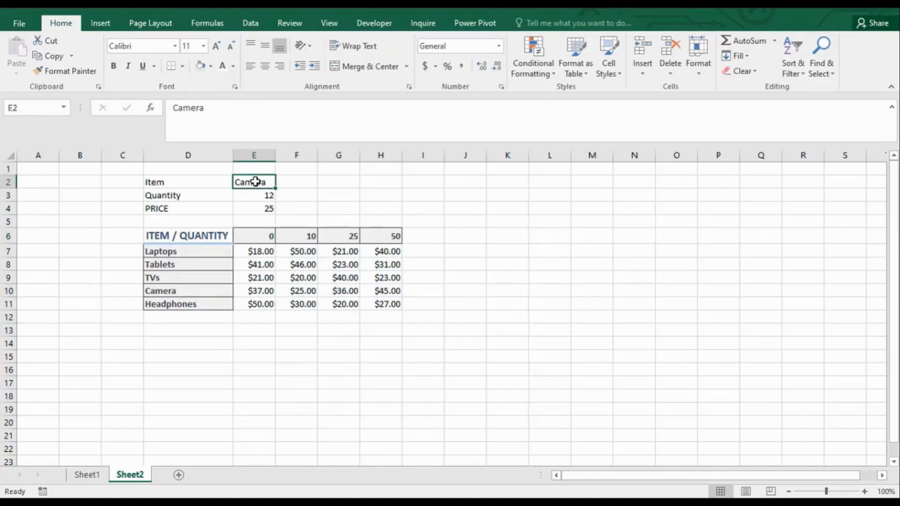
type("tAB")
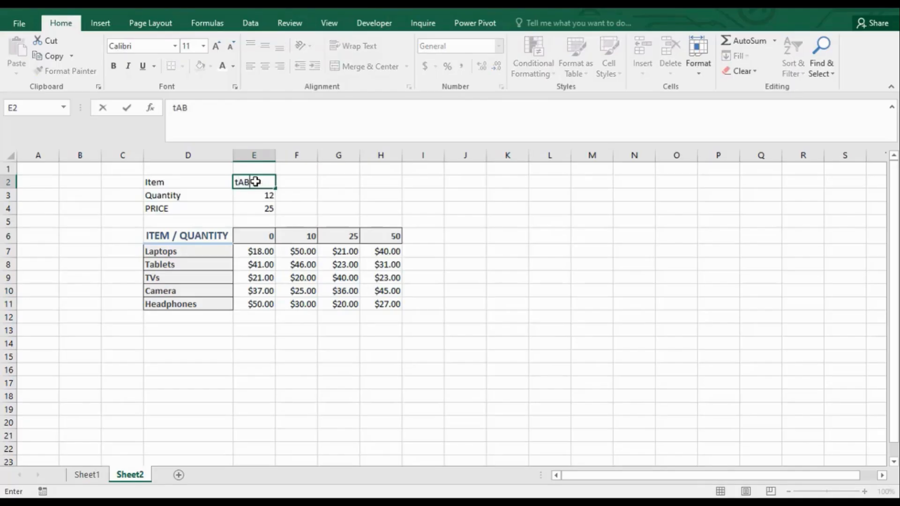
key("BackSpace")
key("BackSpace")
key("BackSpace")
key("BackSpace")
key("Return")
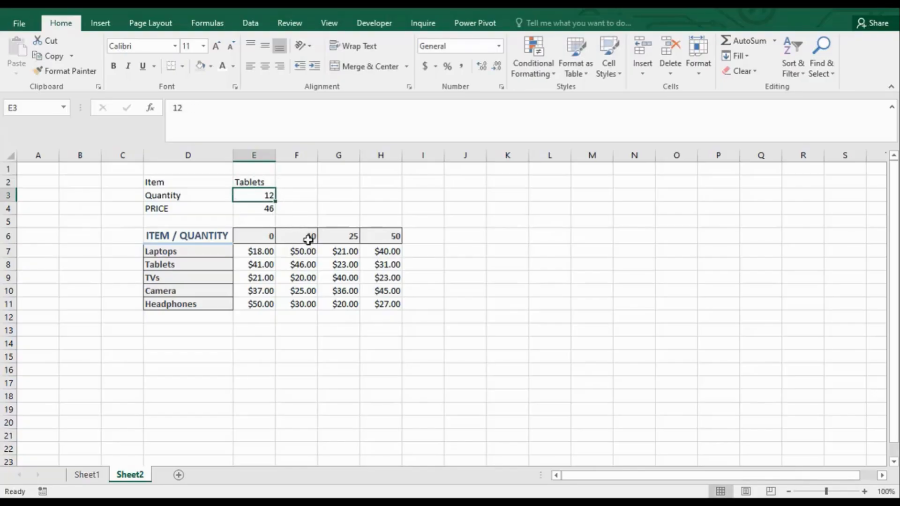
Check the lookup quantity in E3 and the Tablets price in the quantity 10 column against the PRICE result.
left_click(220, 266)
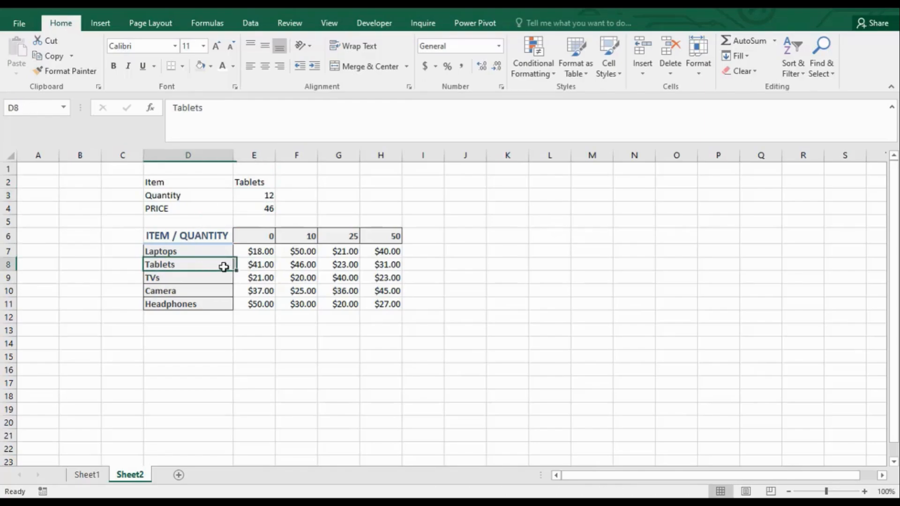
left_click(259, 194)
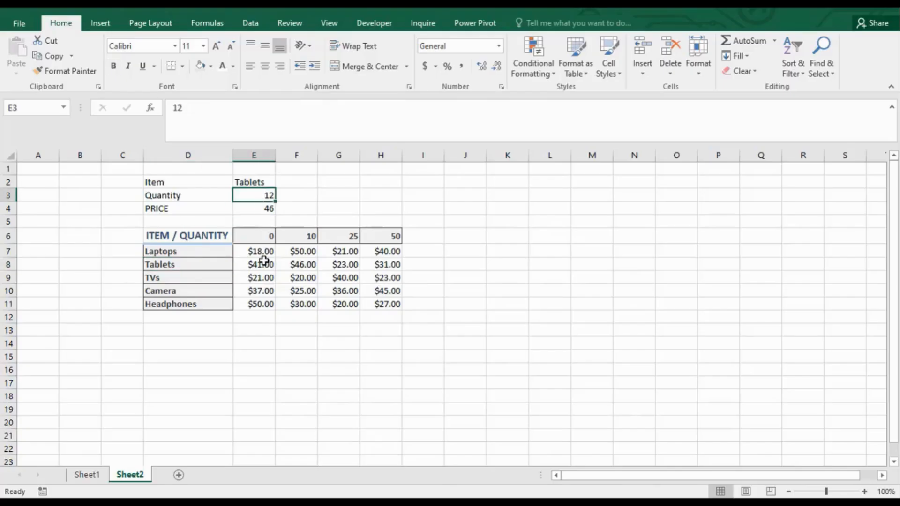
left_click(304, 264)
Set the lookup quantity in E3 to 22.
left_click(265, 194)
type("22")
key("Return")
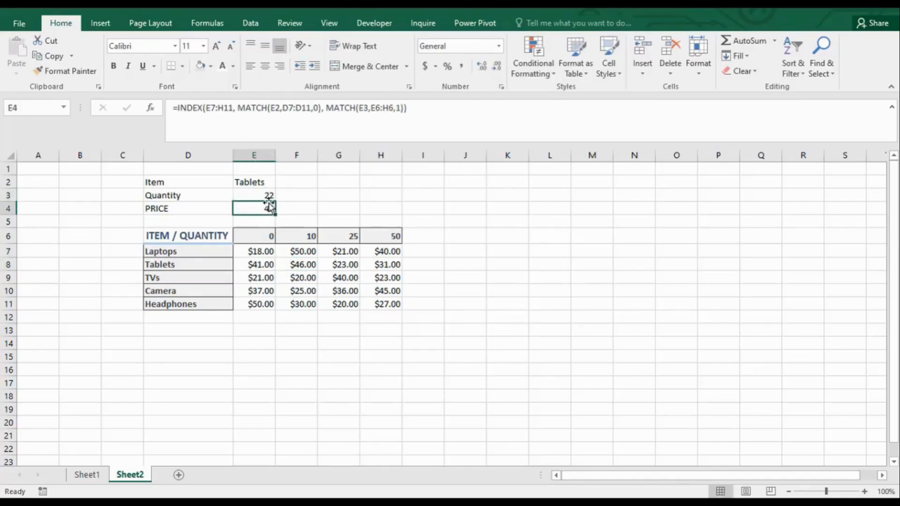
Set the lookup quantity in E3 to 27 and check the quantity 25 heading in the price table.
left_click(266, 194)
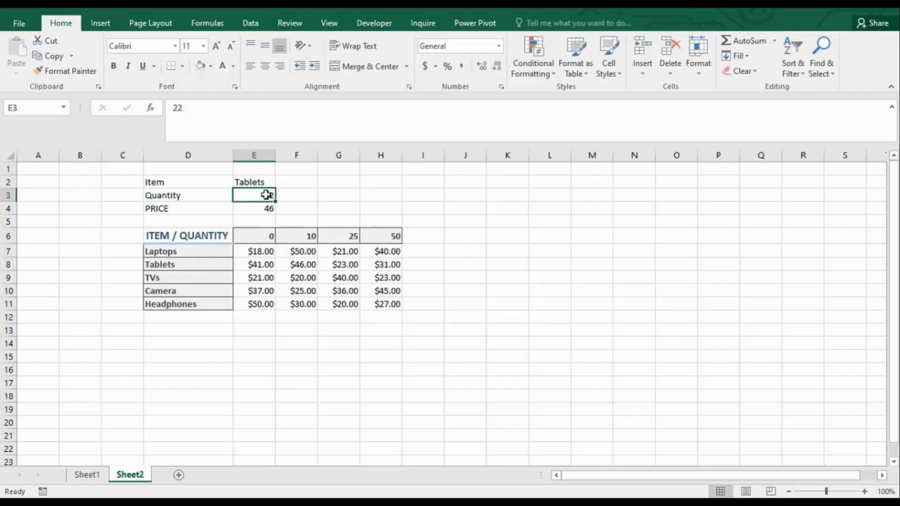
type("2")
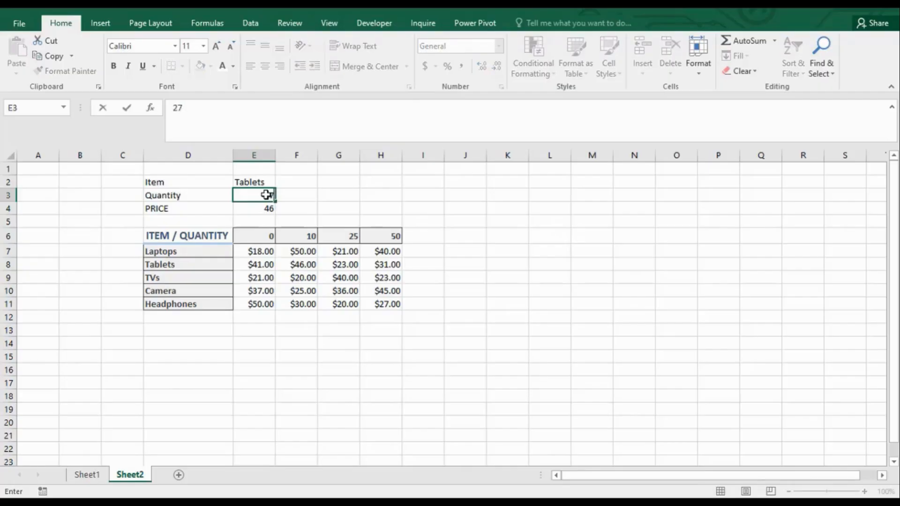
key("Return")
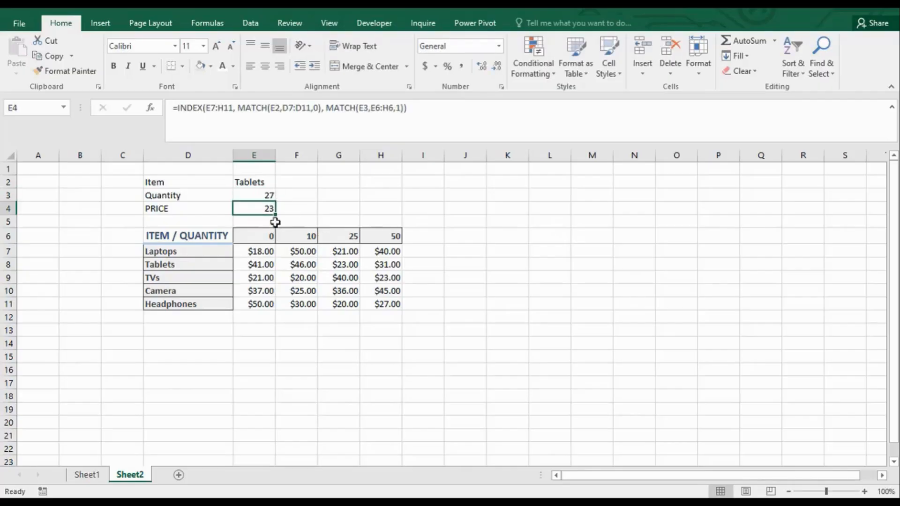
left_click(347, 238)
left_click(270, 195)
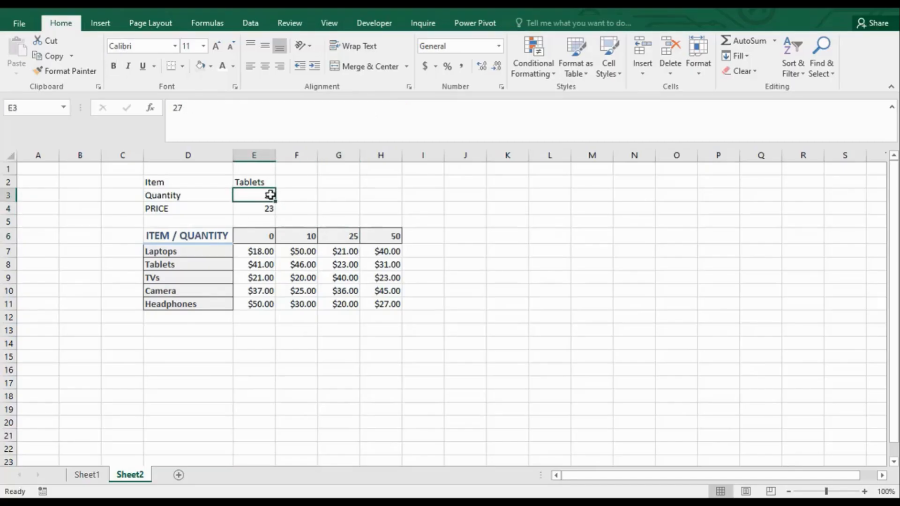
Reopen the PRICE formula in E4, clear the match type of the quantity MATCH and re-enter it as 1.
double_click(270, 208)
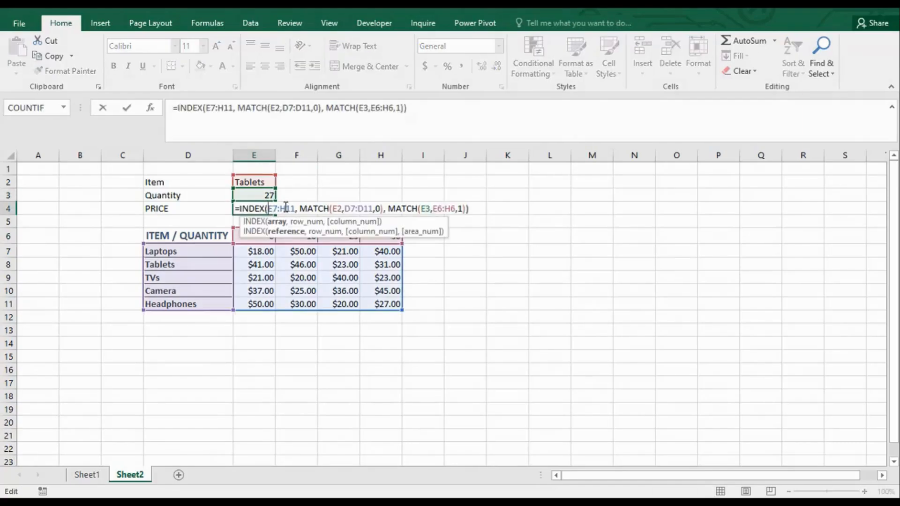
left_click(283, 208)
left_click(460, 209)
key("BackSpace")
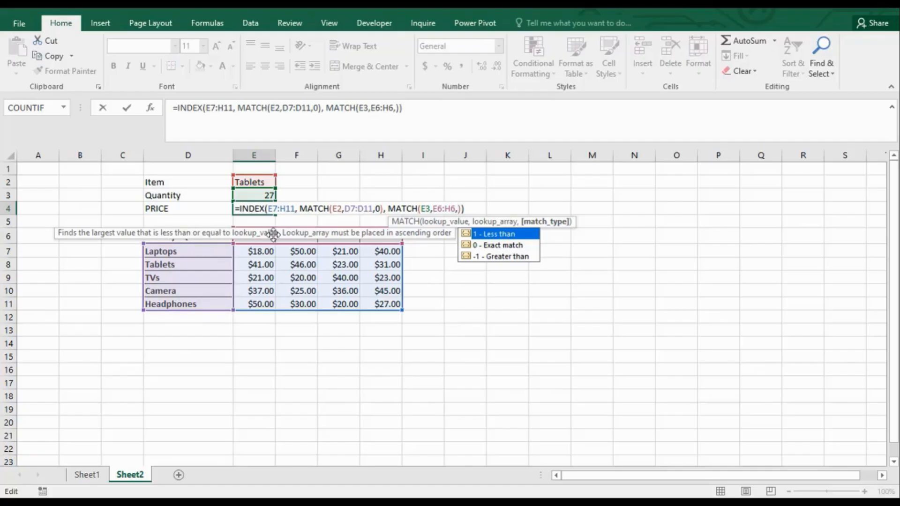
type("1")
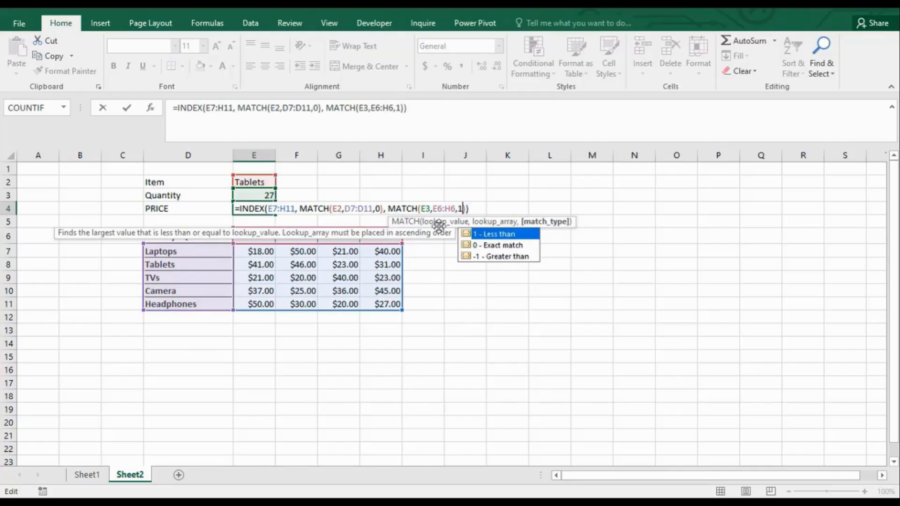
key("Return")
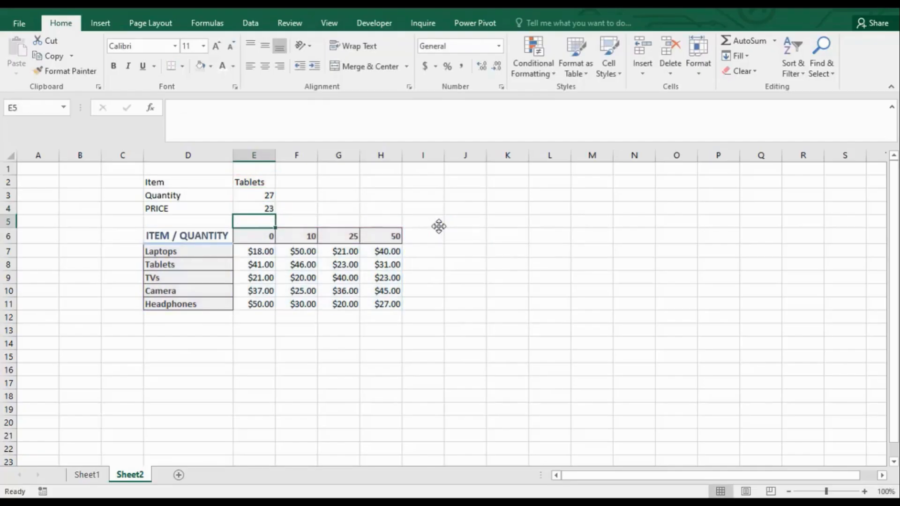
Check the PRICE formula in E4 and the lookup quantity in E3 against the Tablets price in the quantity 25 column.
left_click(267, 210)
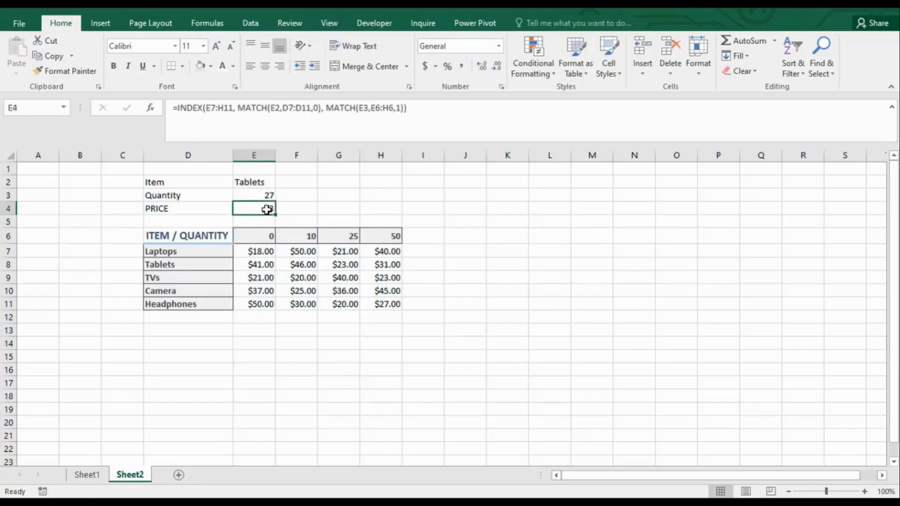
left_click(270, 194)
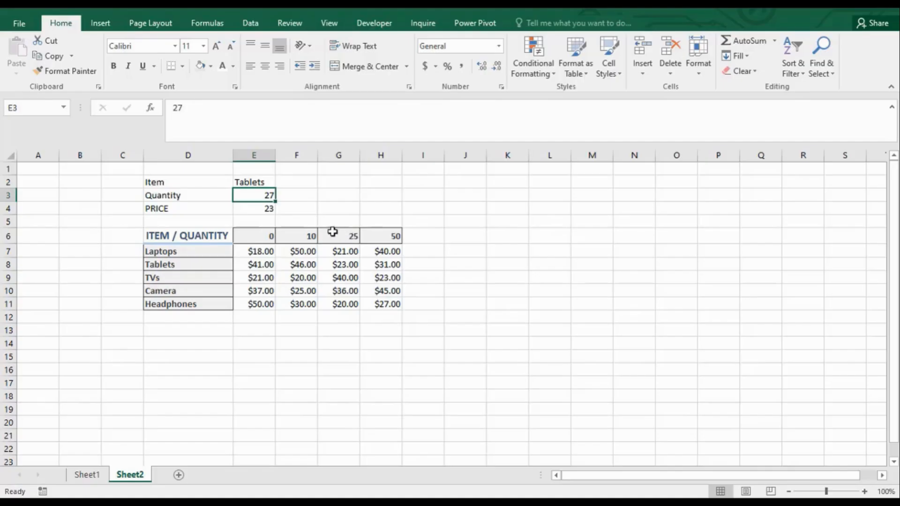
left_click(352, 265)
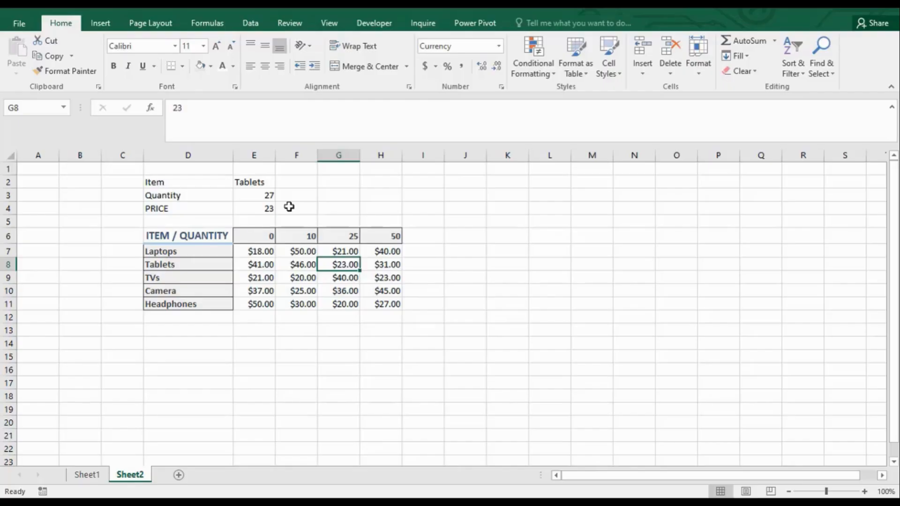
Reopen the PRICE formula in E4 to review its INDEX range and both MATCH arguments, and close it without edits.
left_click(269, 209)
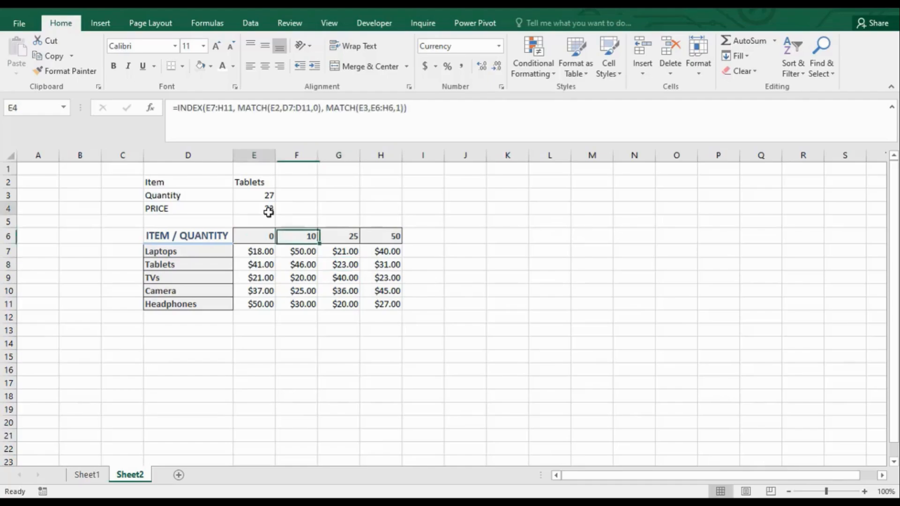
left_click(268, 218)
double_click(267, 209)
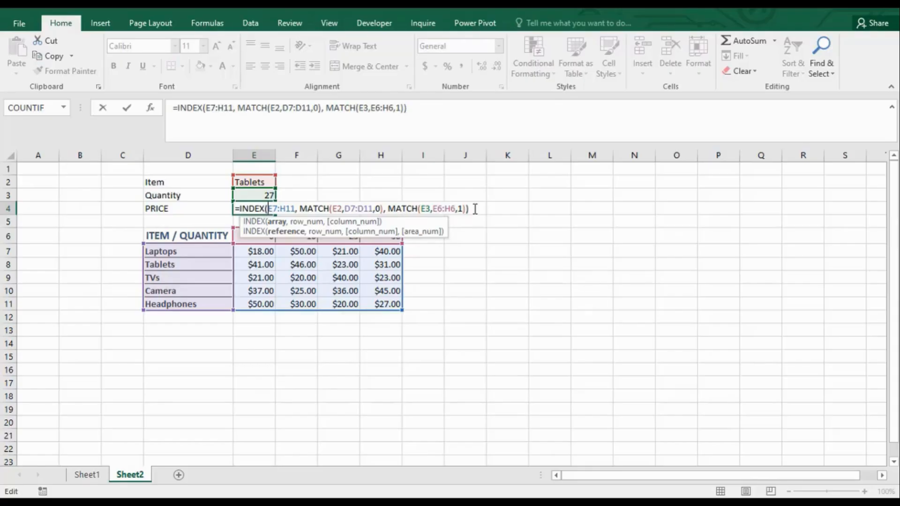
key("Return")
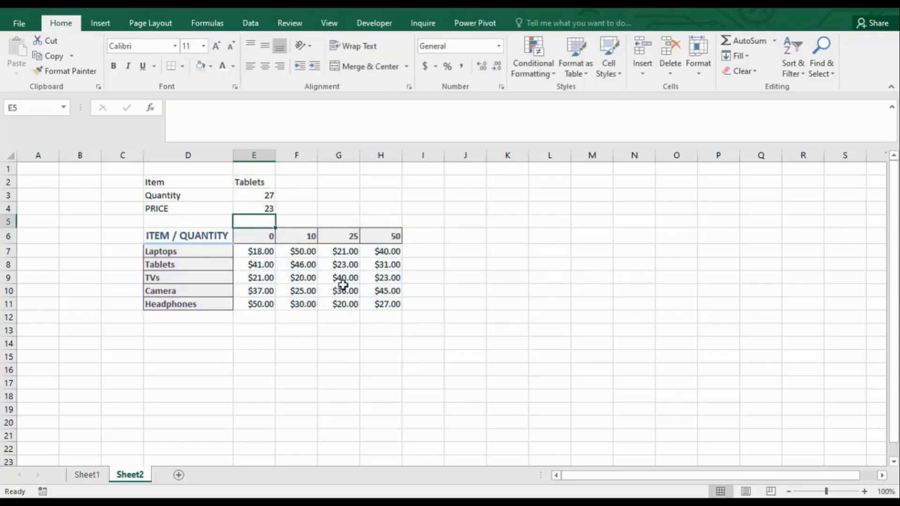